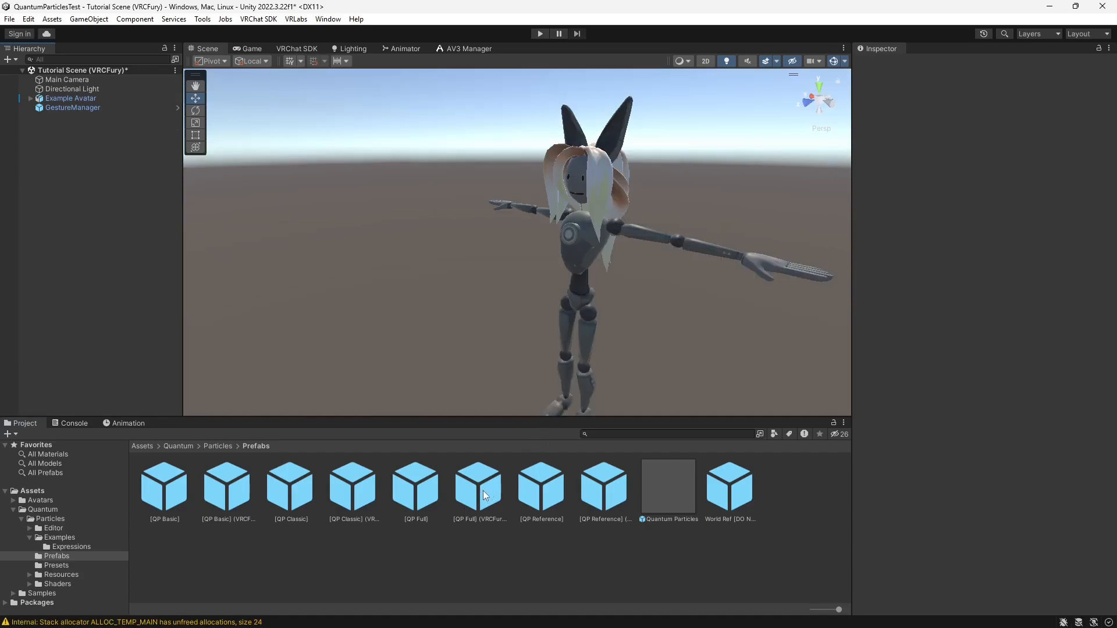
Add the [QP Full] (VRCFury) prefab to the scene and make it a child of Example Avatar.
drag(483, 491, 83, 263)
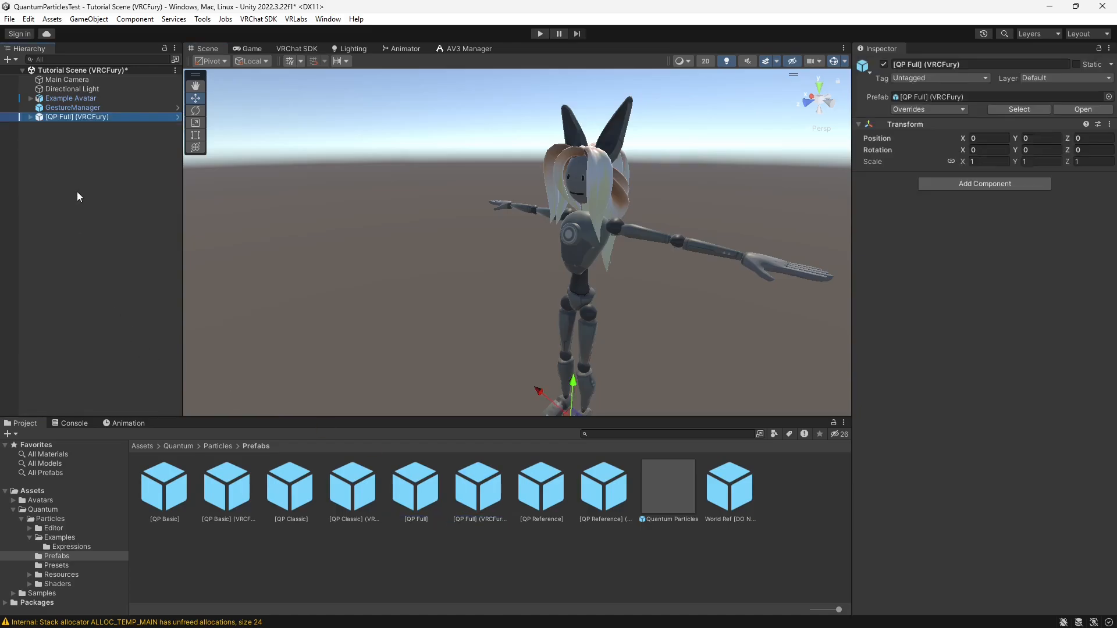
drag(64, 115, 74, 99)
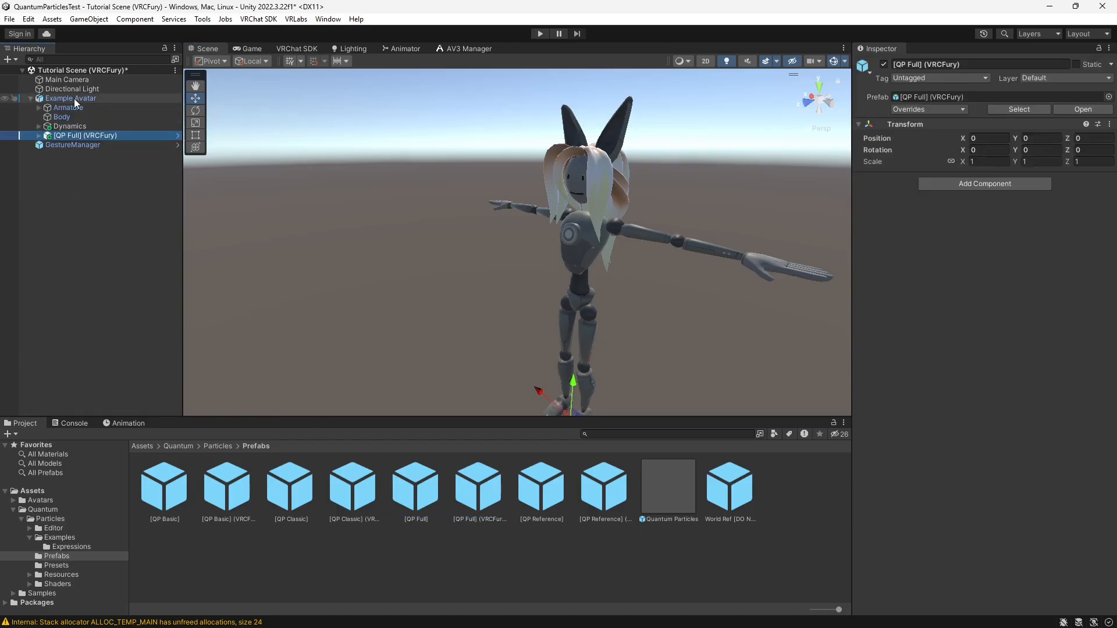
Enter play mode, switch to the Scene view and select the GestureManager object.
click(540, 33)
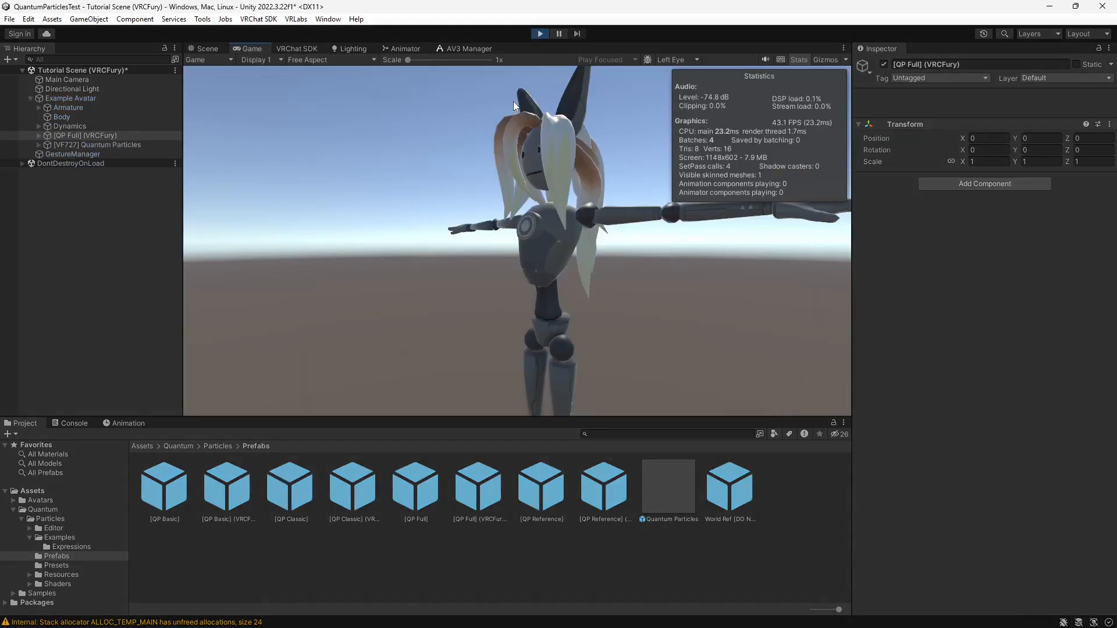
click(209, 59)
click(207, 49)
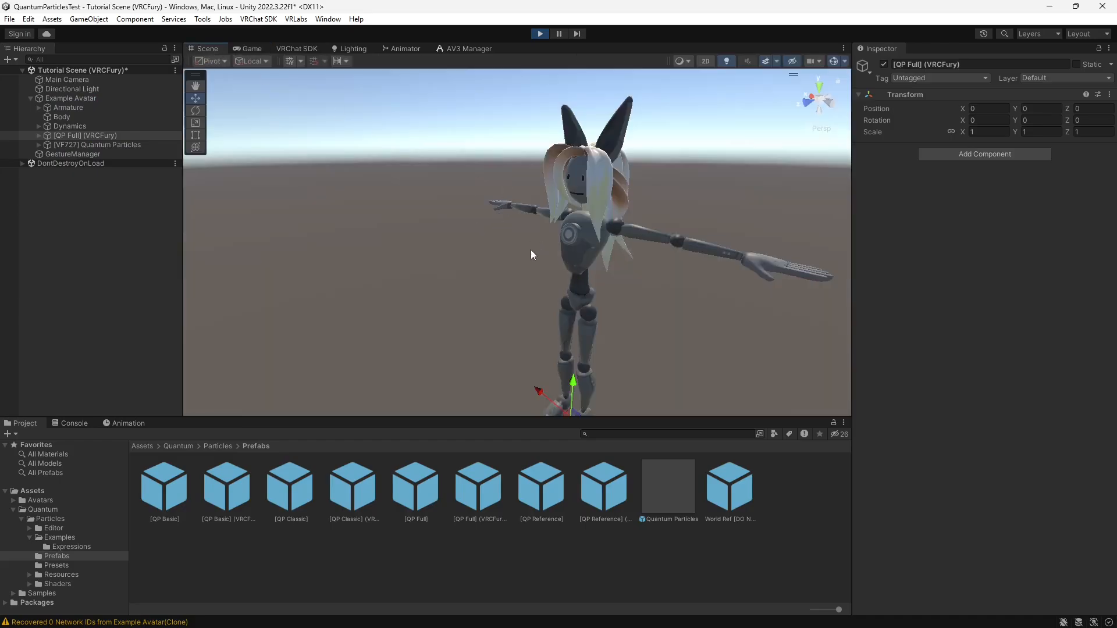
click(90, 155)
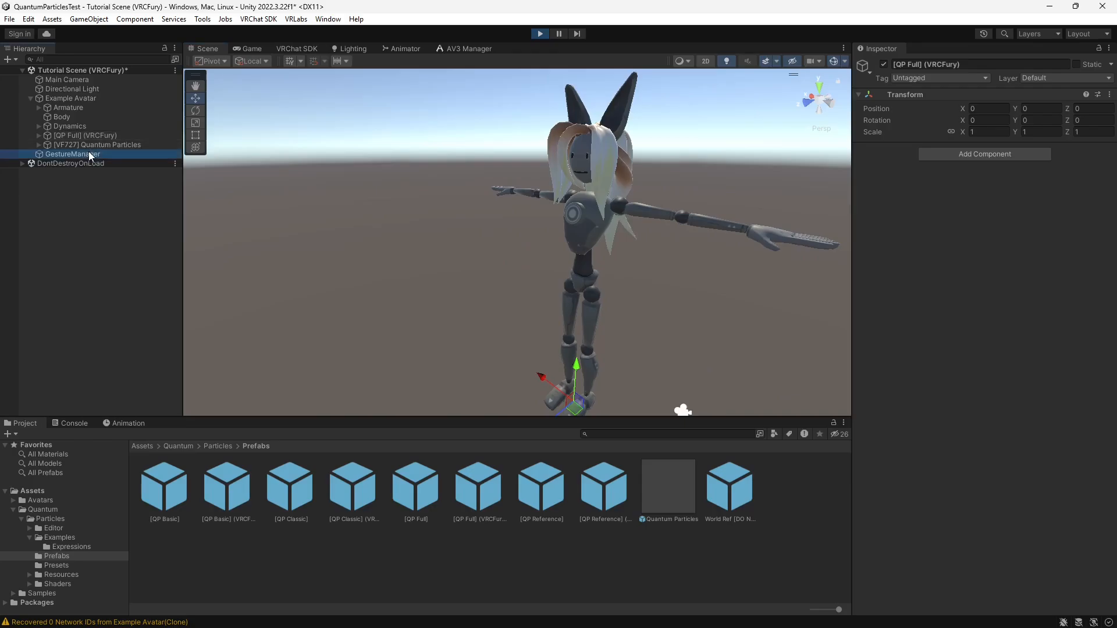
Toggle the particles on through the avatar's Quantum Particles menu in Gesture Manager.
click(993, 437)
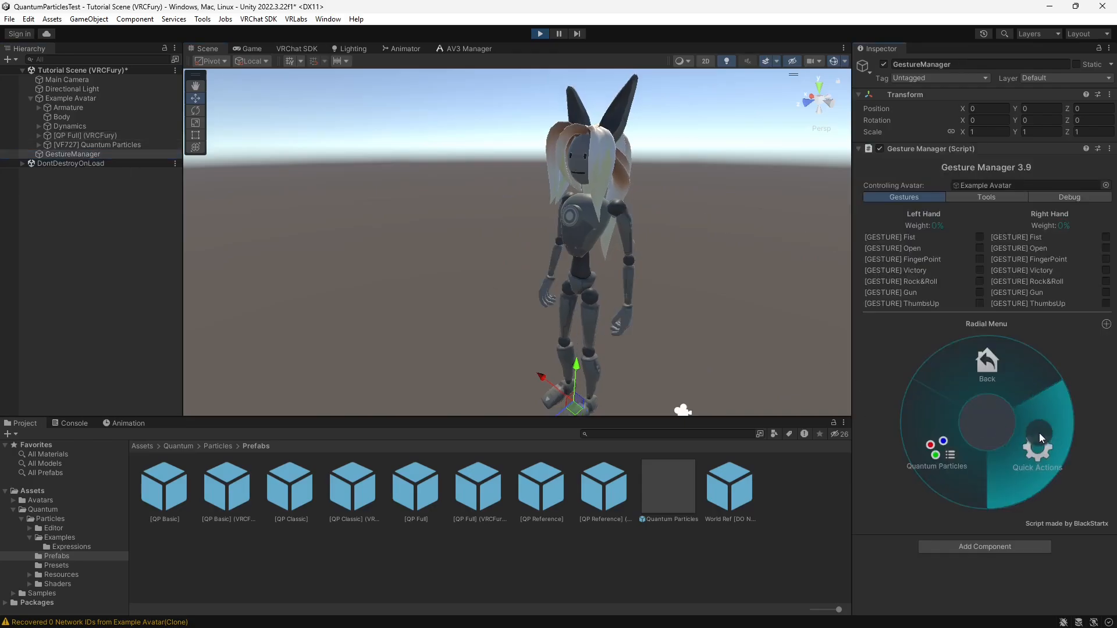
click(929, 451)
click(982, 474)
middle_drag(504, 260, 455, 283)
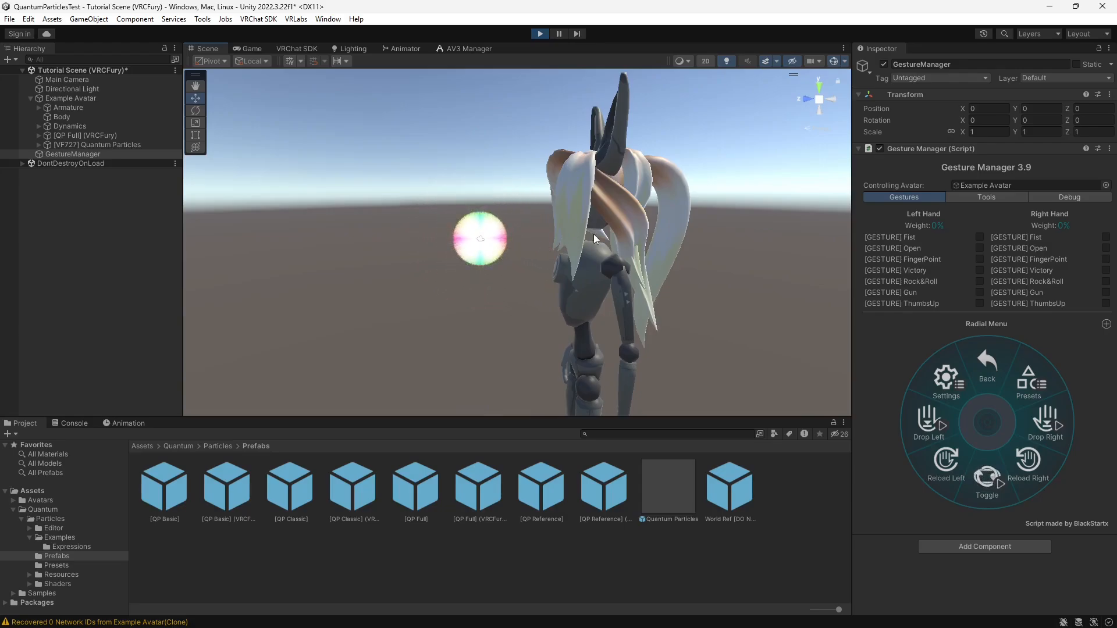
right_drag(438, 286, 563, 259)
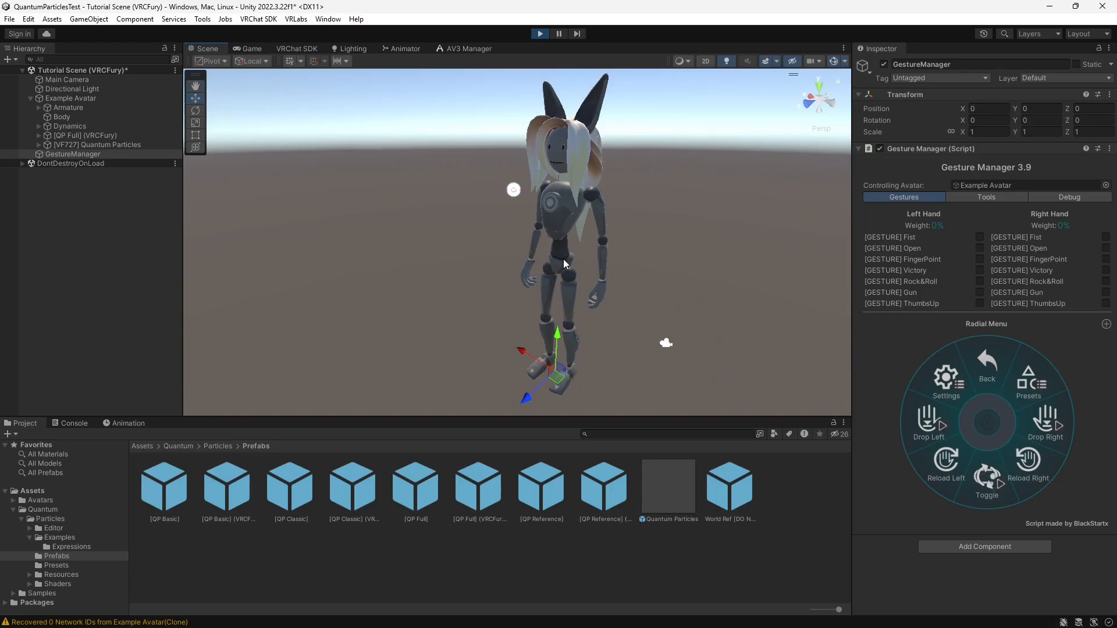
Leave the Quantum Particles menu and switch the simulated avatar's tracking options to VRMode.
click(995, 381)
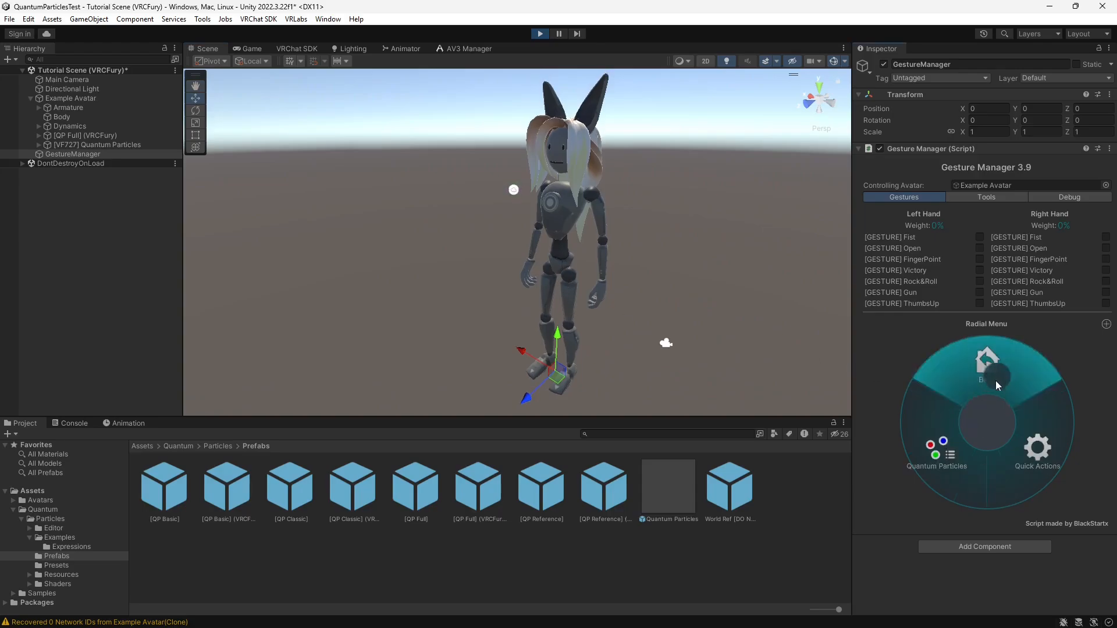
click(994, 382)
click(1021, 424)
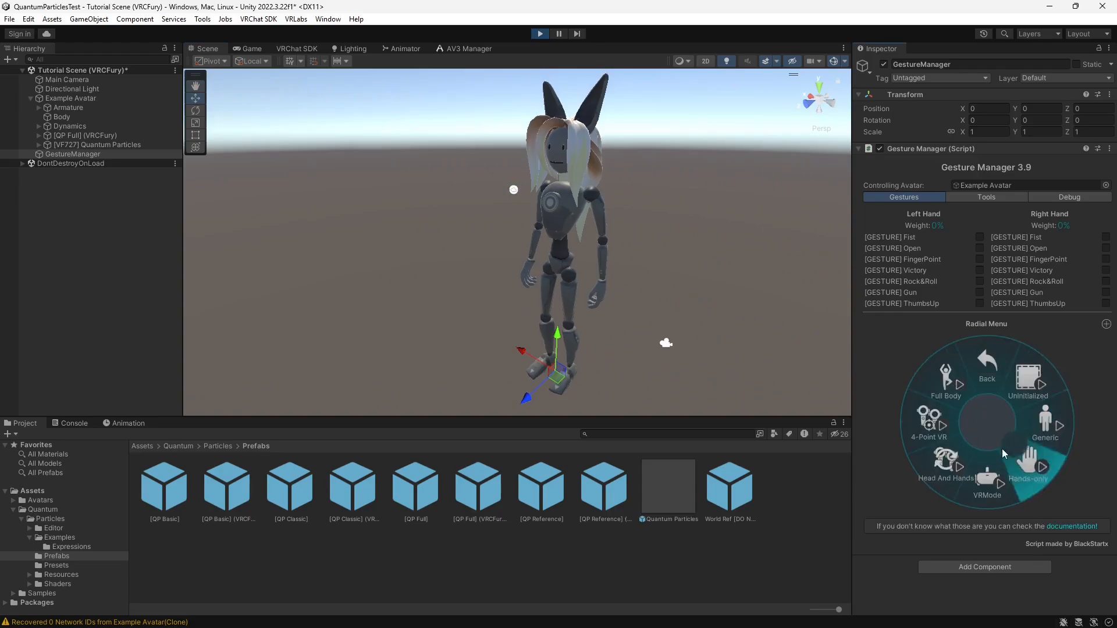
click(987, 371)
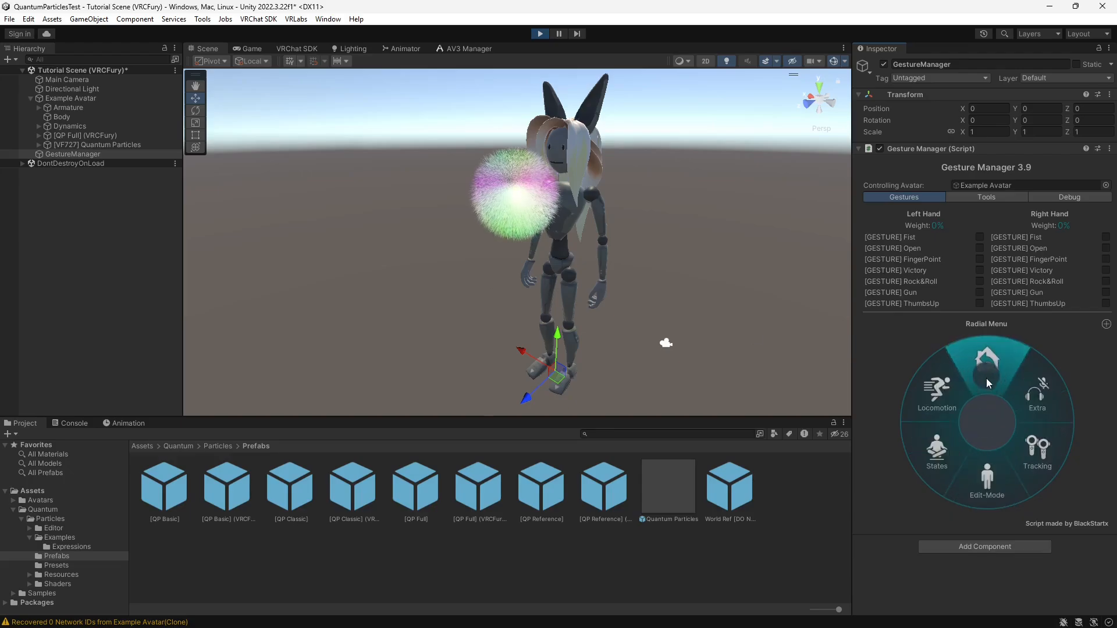
Examine the particles around the avatar's hands up close, and exit play mode.
right_drag(566, 332, 633, 333)
middle_drag(419, 290, 518, 267)
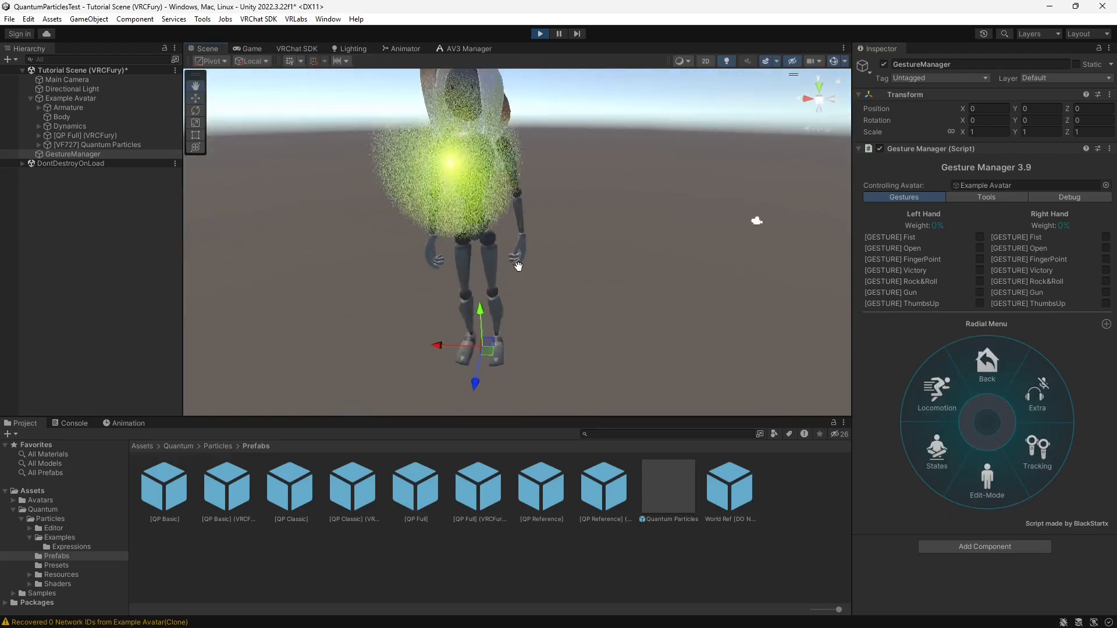
scroll(474, 272, up, 8)
middle_drag(425, 305, 475, 266)
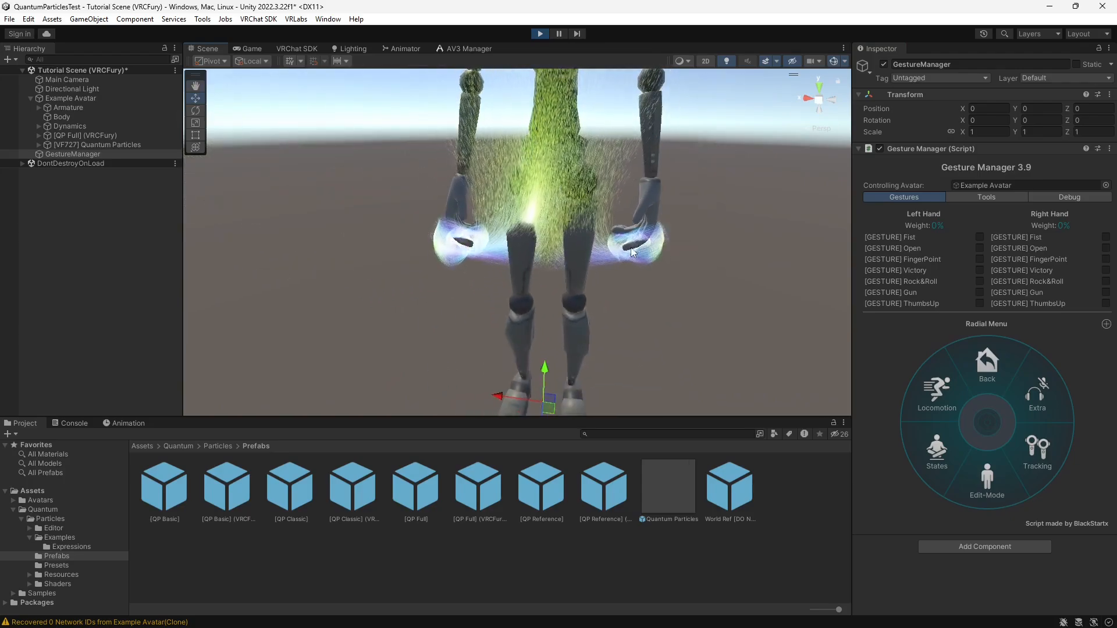
middle_drag(613, 261, 601, 297)
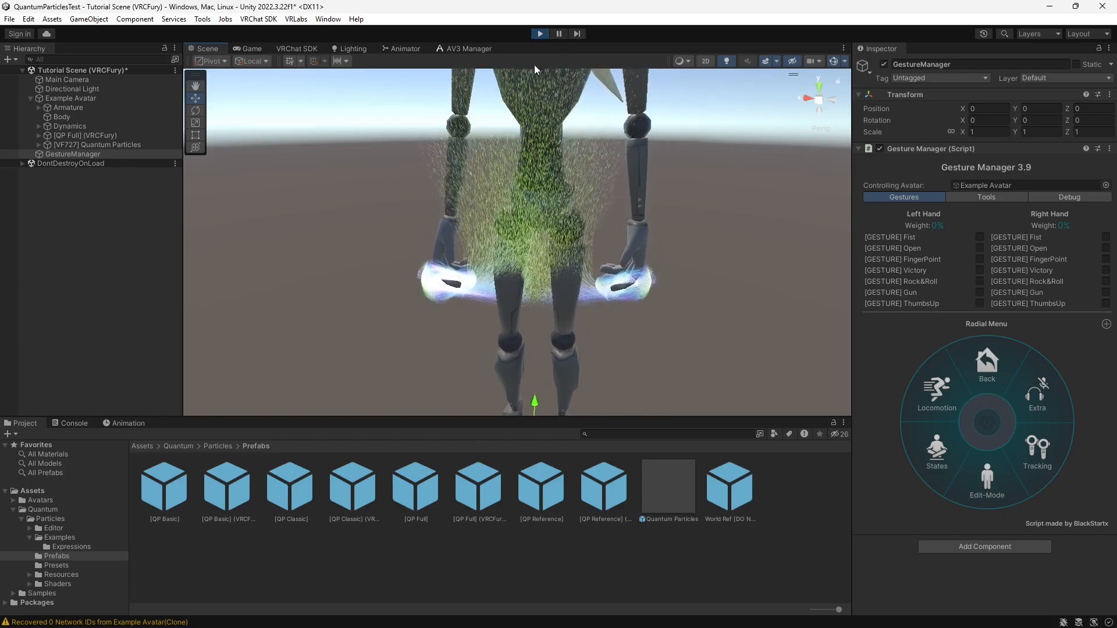
click(539, 34)
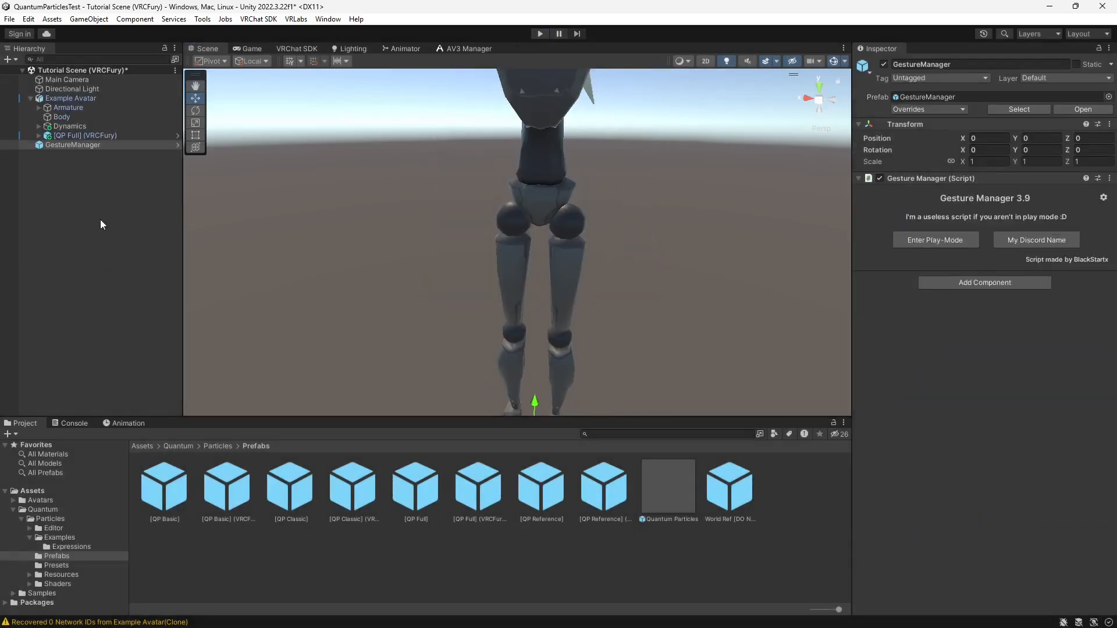
Copy the world transform of the avatar's Neck bone, found under Hips, Spine and Chest in the Armature.
click(38, 135)
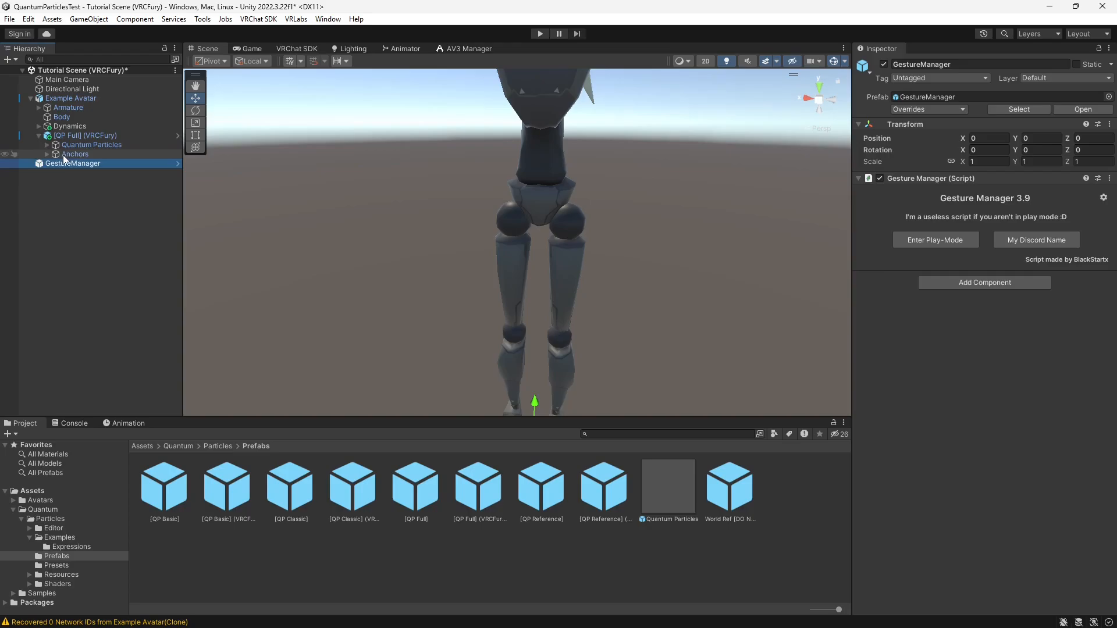
click(39, 107)
click(47, 116)
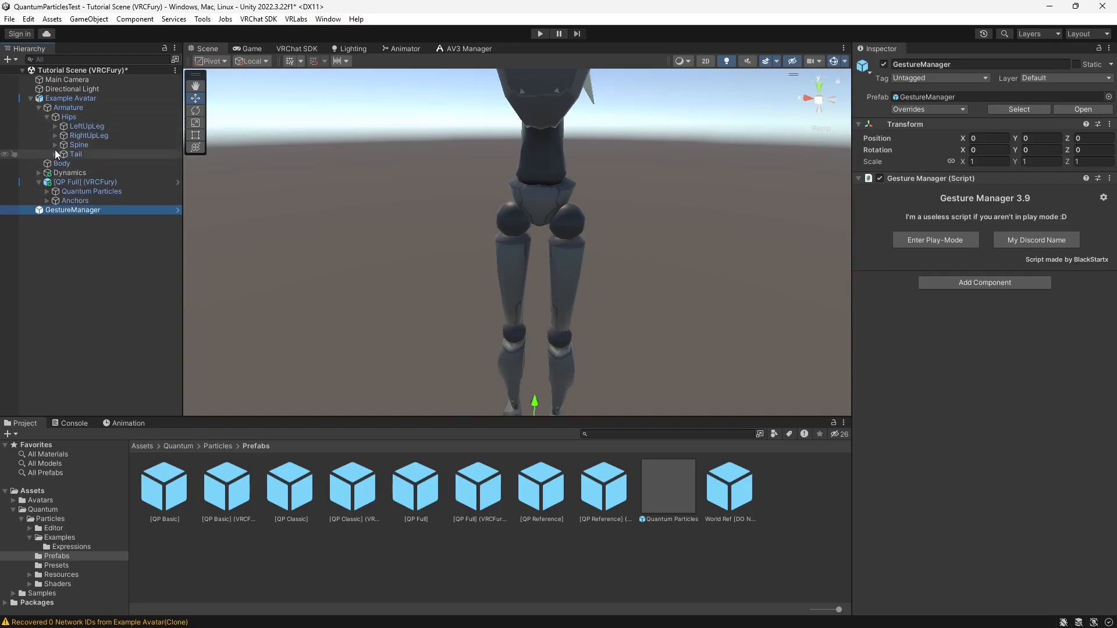
click(55, 144)
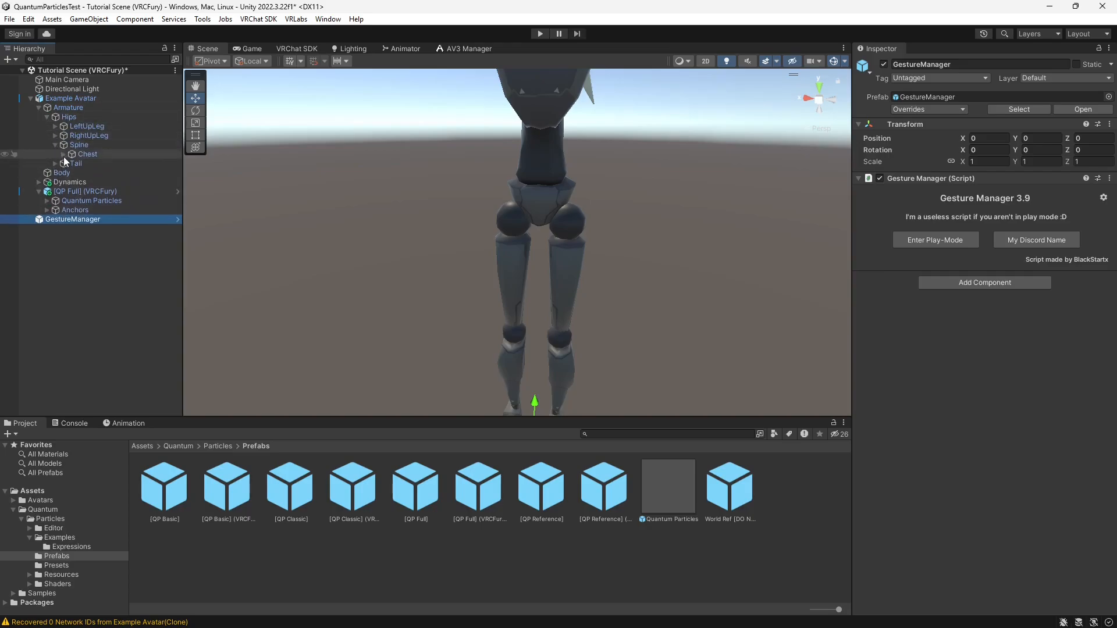
click(64, 154)
click(92, 182)
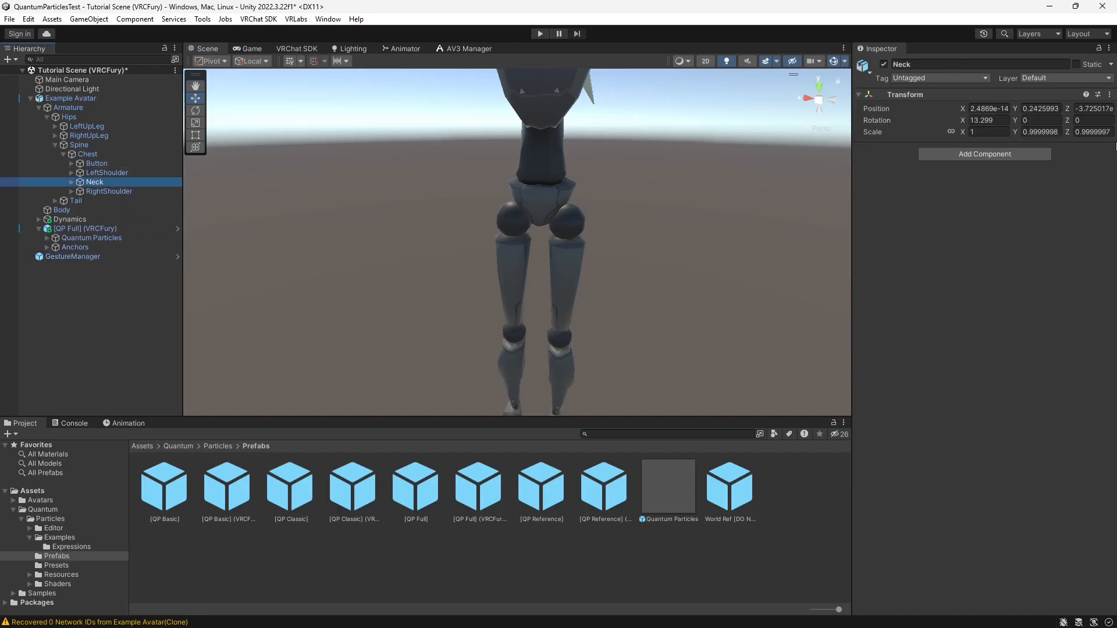
click(1109, 94)
mouse_move(1024, 196)
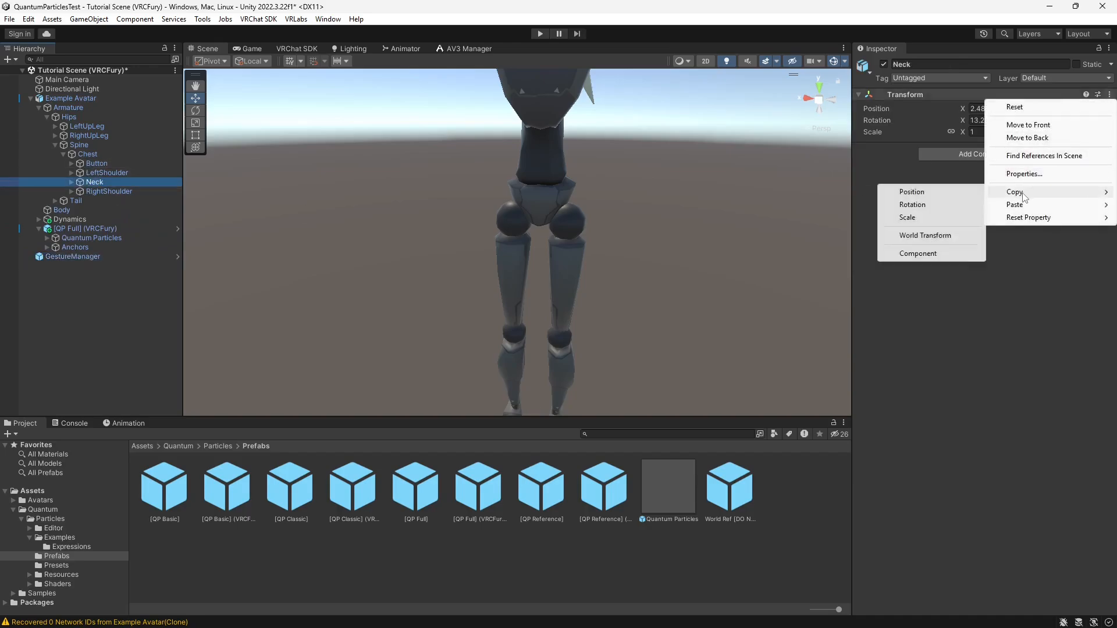
click(931, 236)
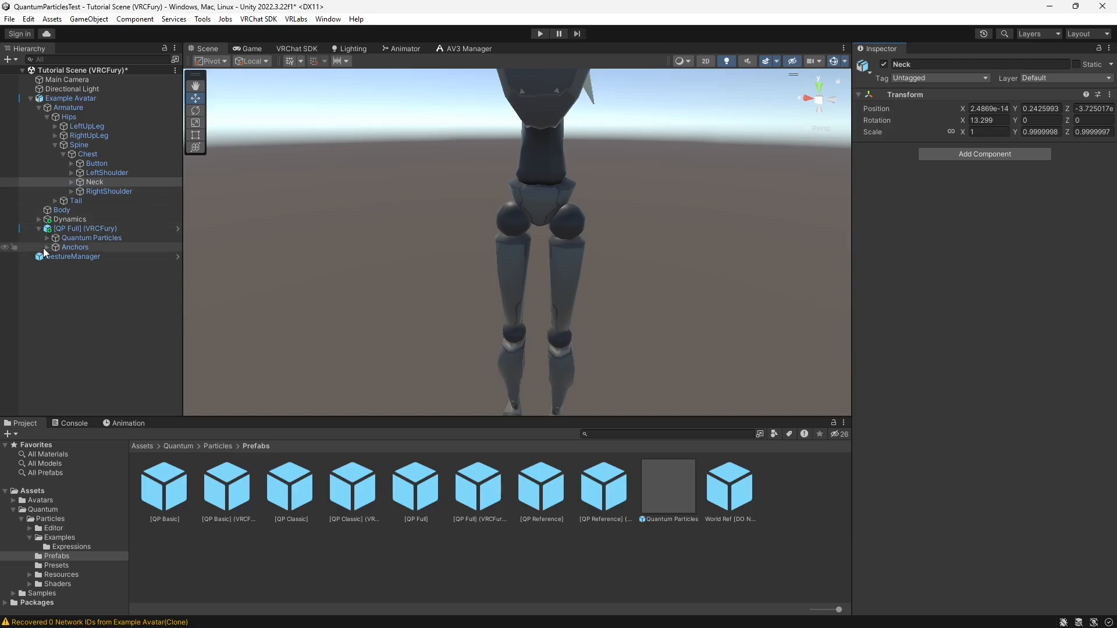
Paste the copied world transform onto [Neck] Proxy under the prefab's Anchors and frame it in the scene.
click(47, 247)
click(88, 274)
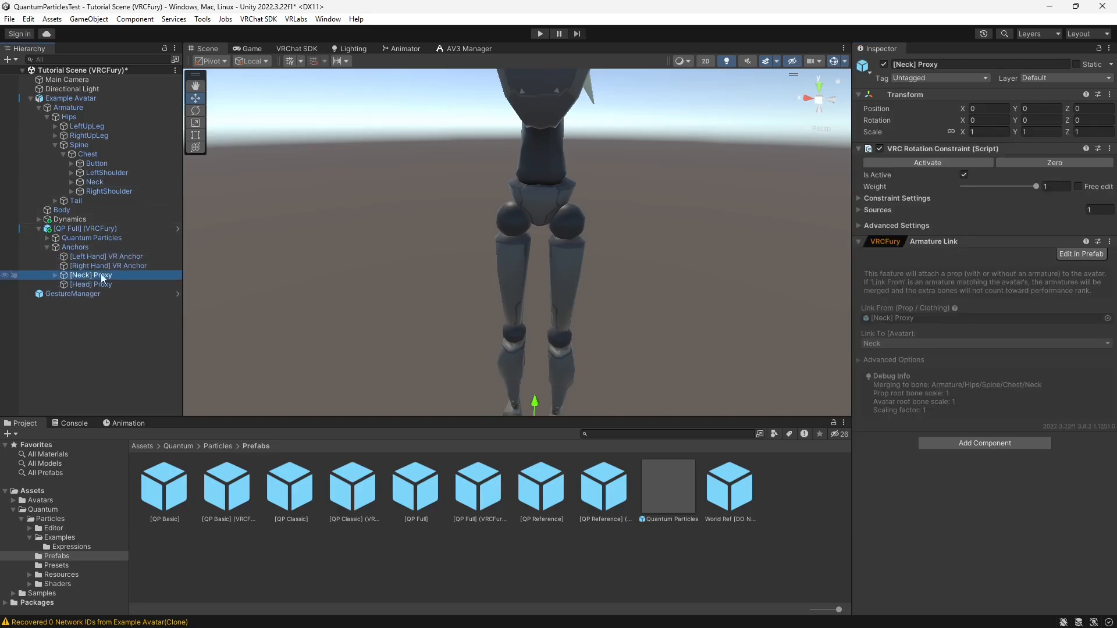
click(1109, 94)
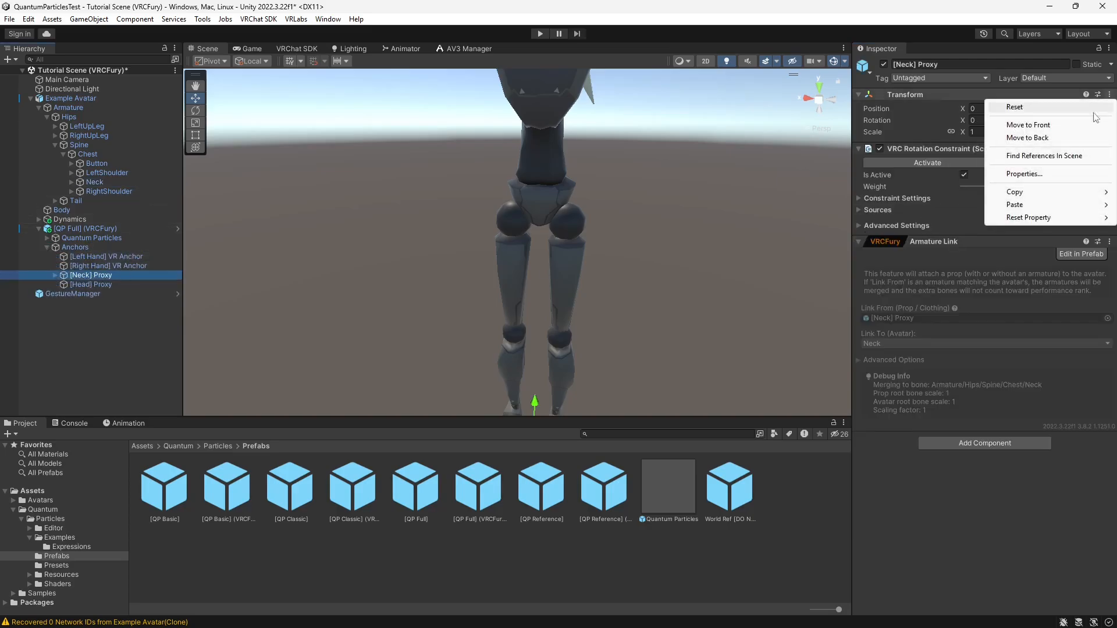
mouse_move(1041, 205)
click(931, 249)
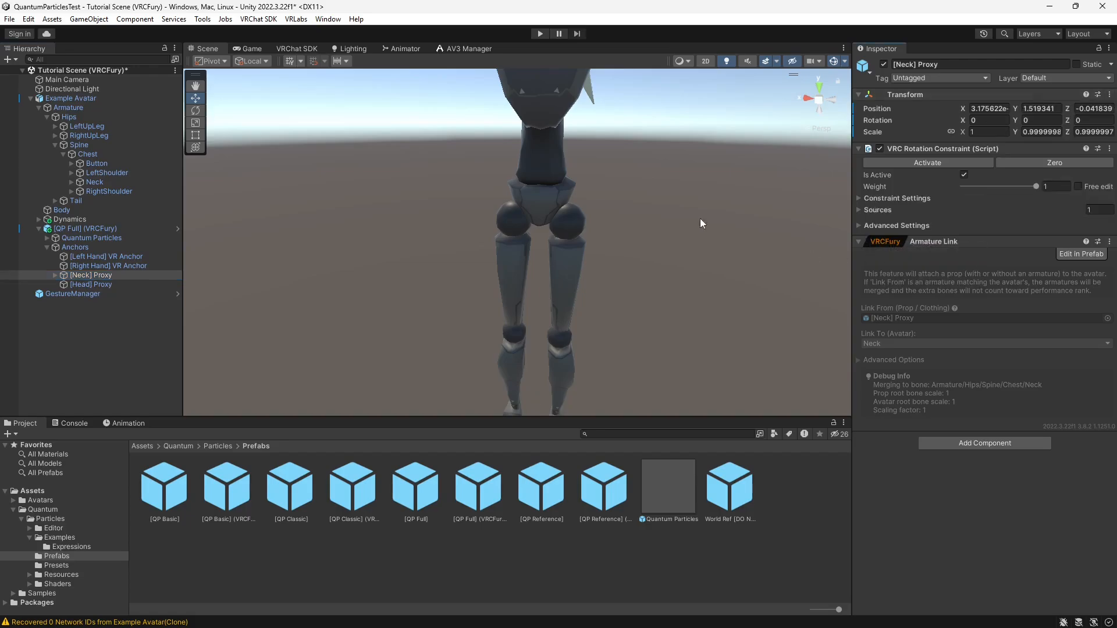
key(f)
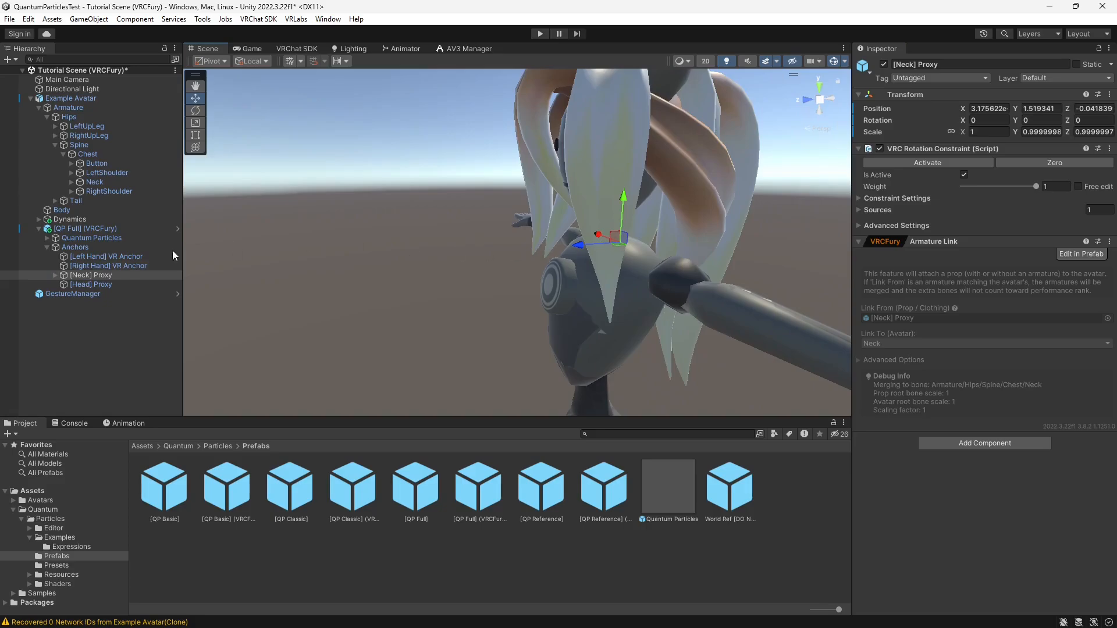
Move the Desktop Anchor under [Neck] Proxy forward and up in a side view, to about Y 0.18 and Z 0.69.
click(57, 276)
click(90, 285)
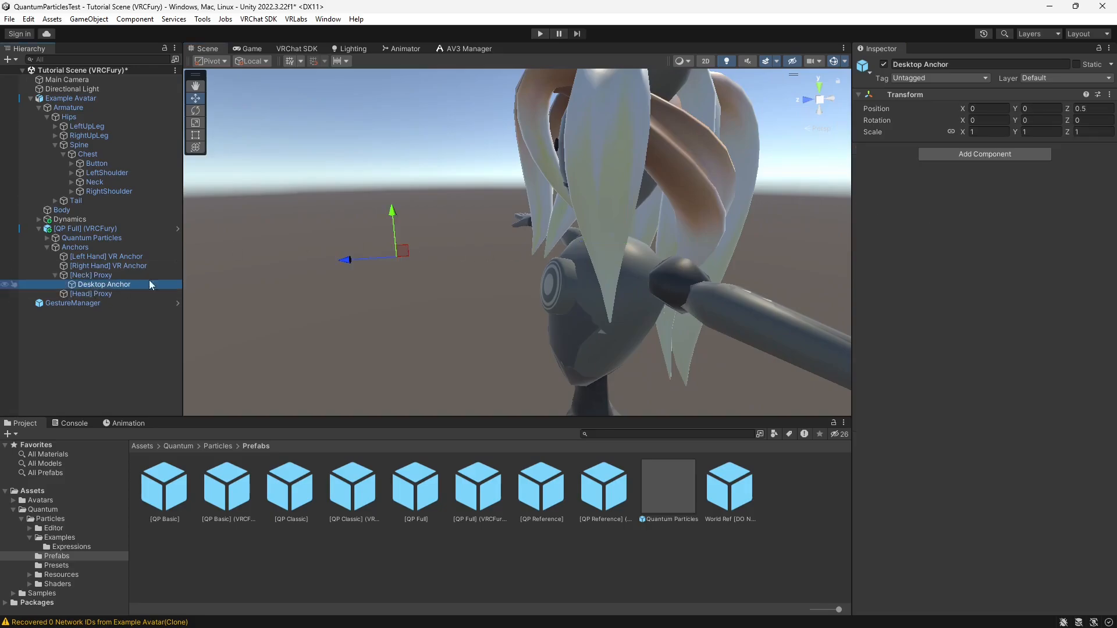
middle_drag(326, 324, 470, 306)
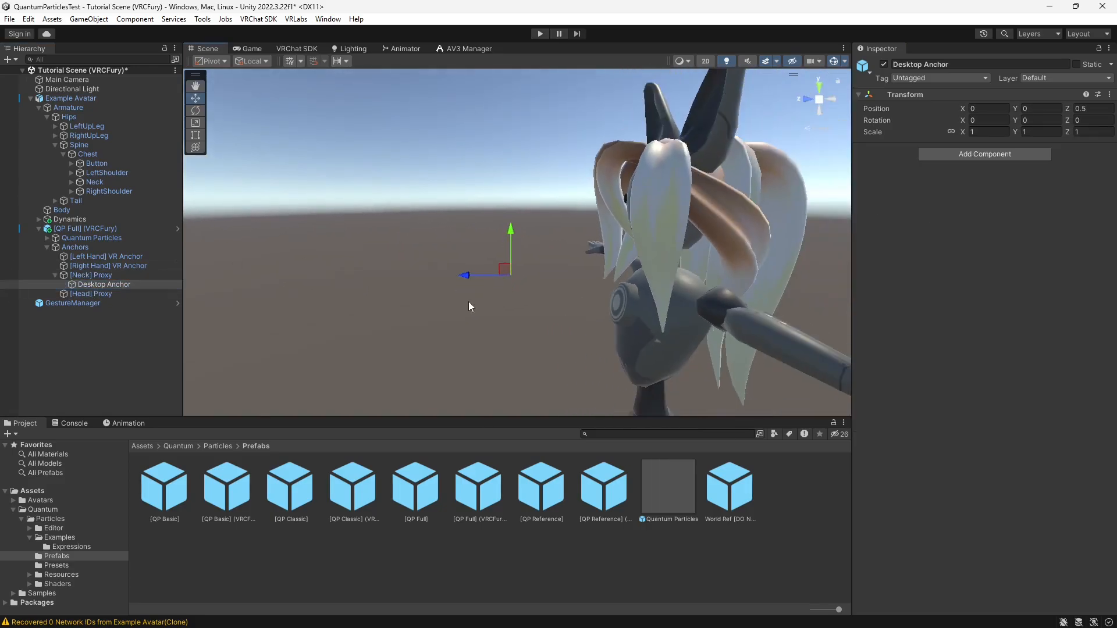
click(820, 104)
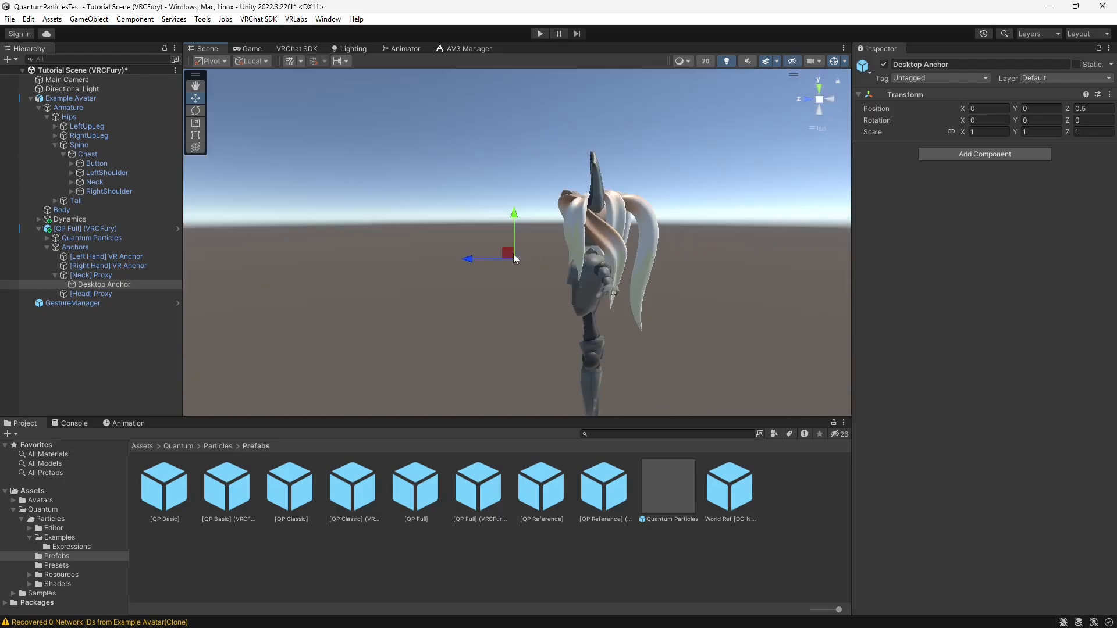
drag(506, 246, 474, 225)
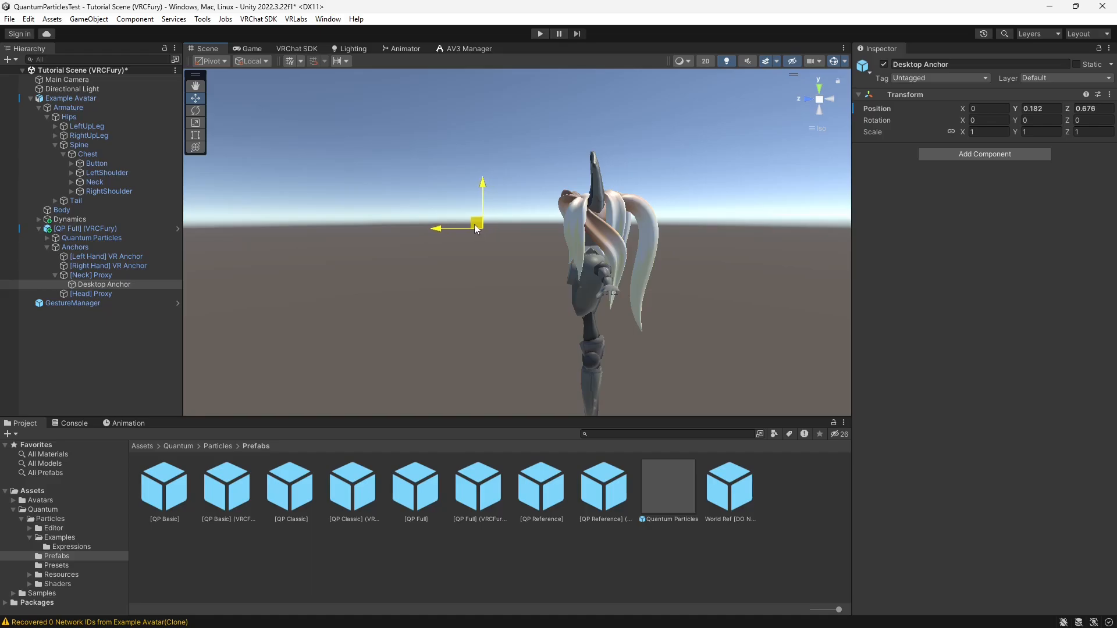
Raise the Desktop Anchor to about Y 0.22 in the front view and check its placement in perspective.
click(807, 103)
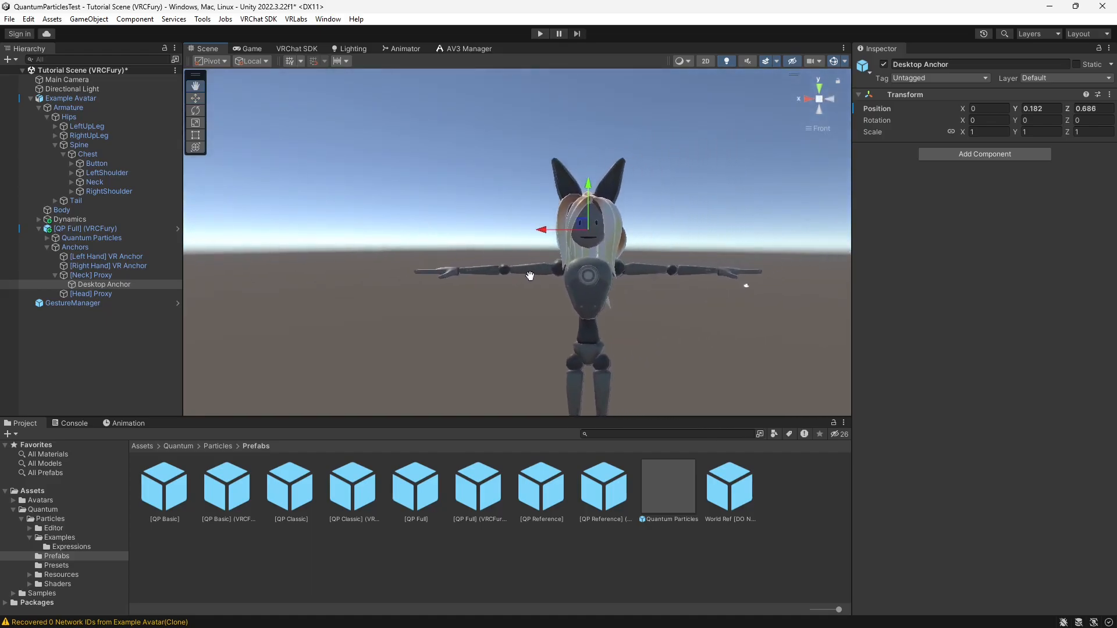
drag(571, 199, 570, 195)
right_drag(683, 233, 812, 172)
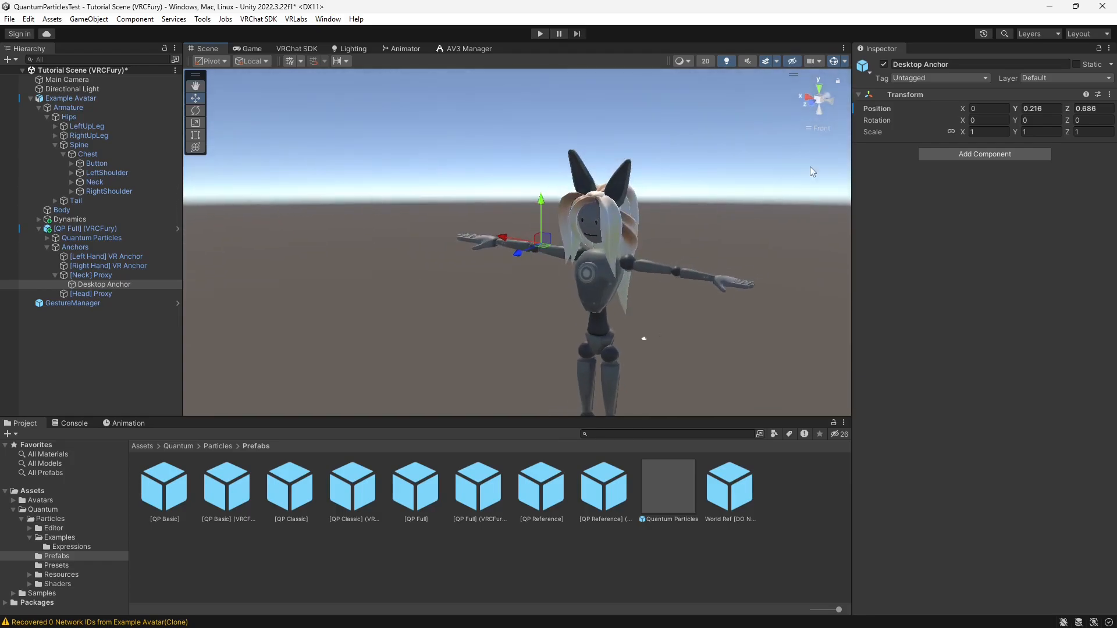
click(818, 101)
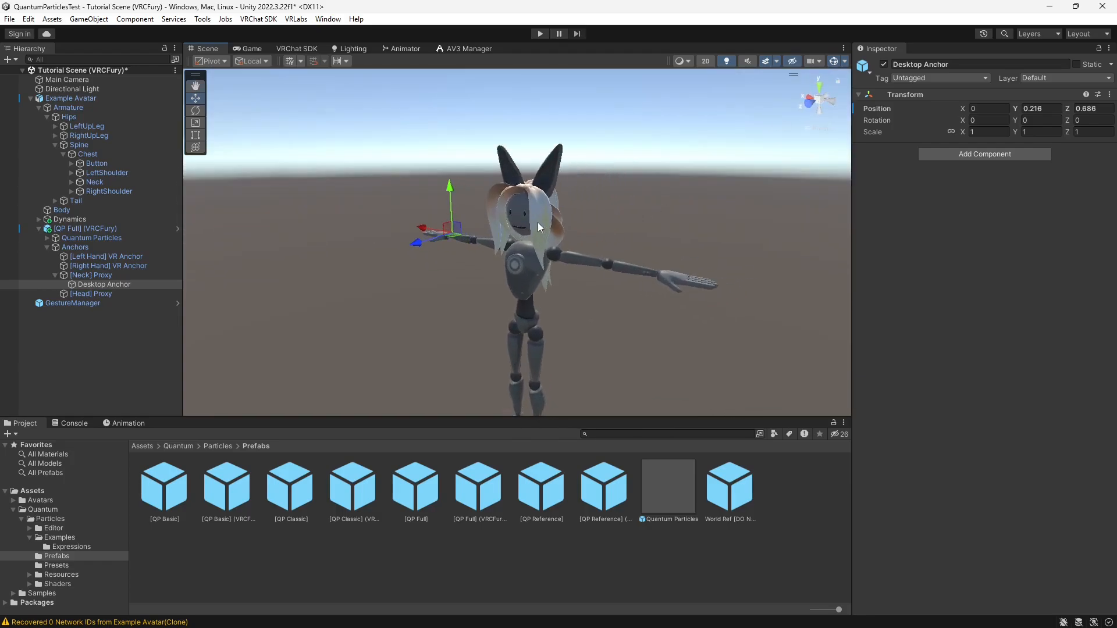
scroll(536, 219, up, 2)
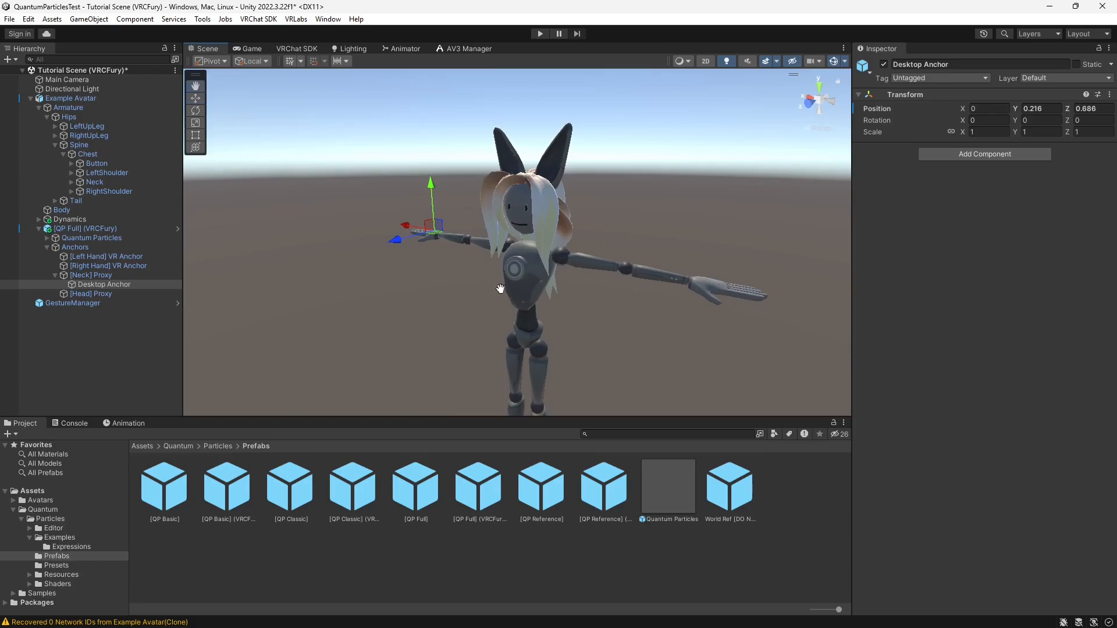
middle_drag(501, 289, 524, 274)
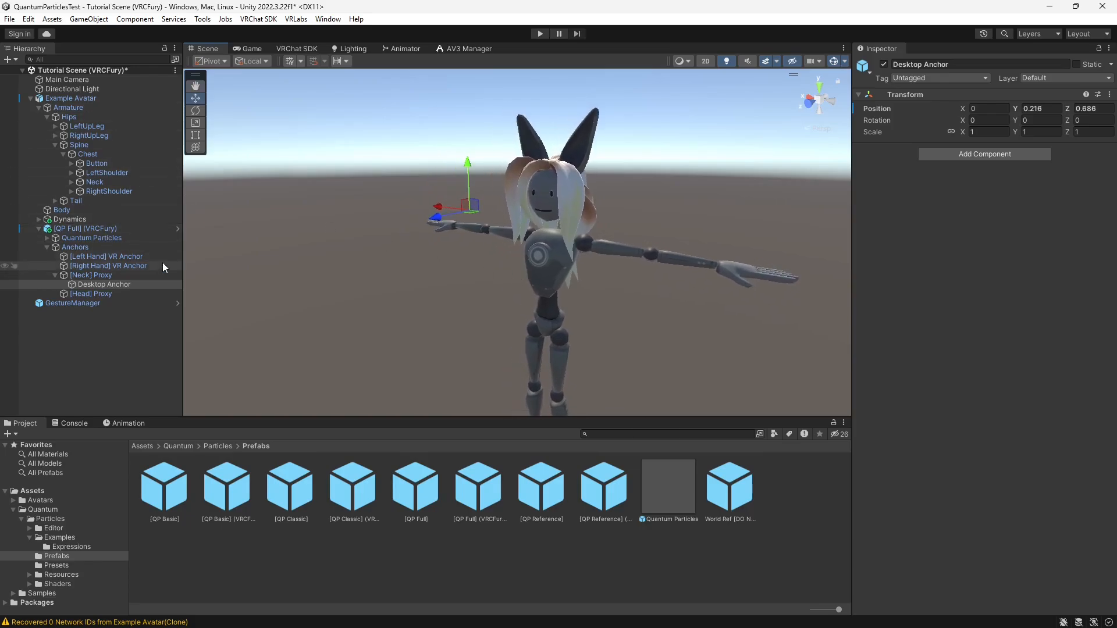
Completely unpack the [QP Full] (VRCFury) prefab so its anchor components become editable.
click(78, 265)
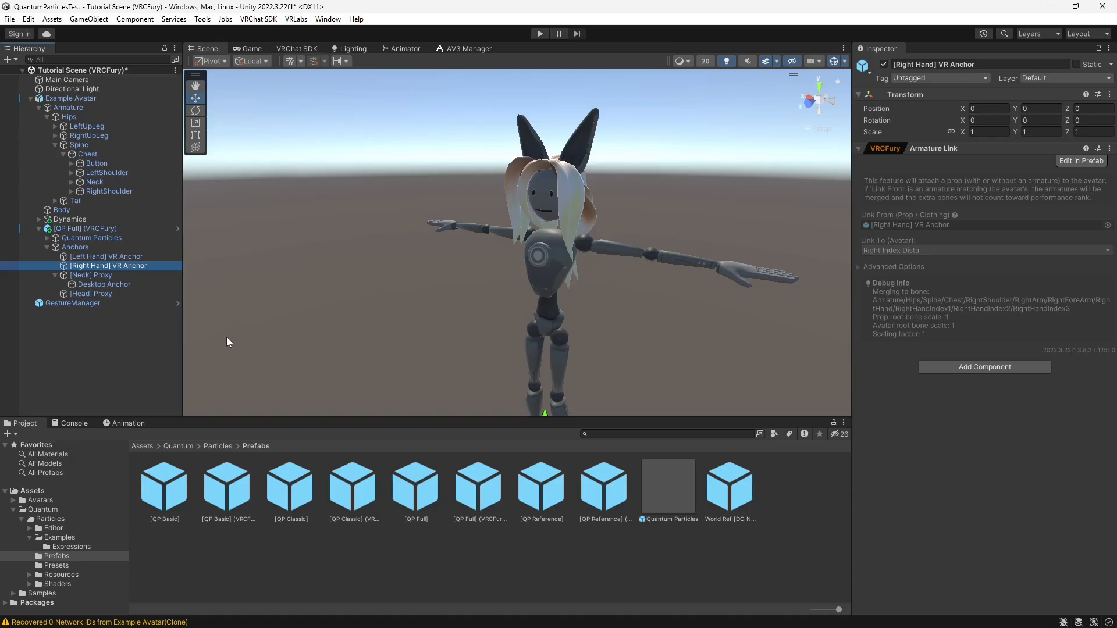
click(75, 231)
right_click(74, 231)
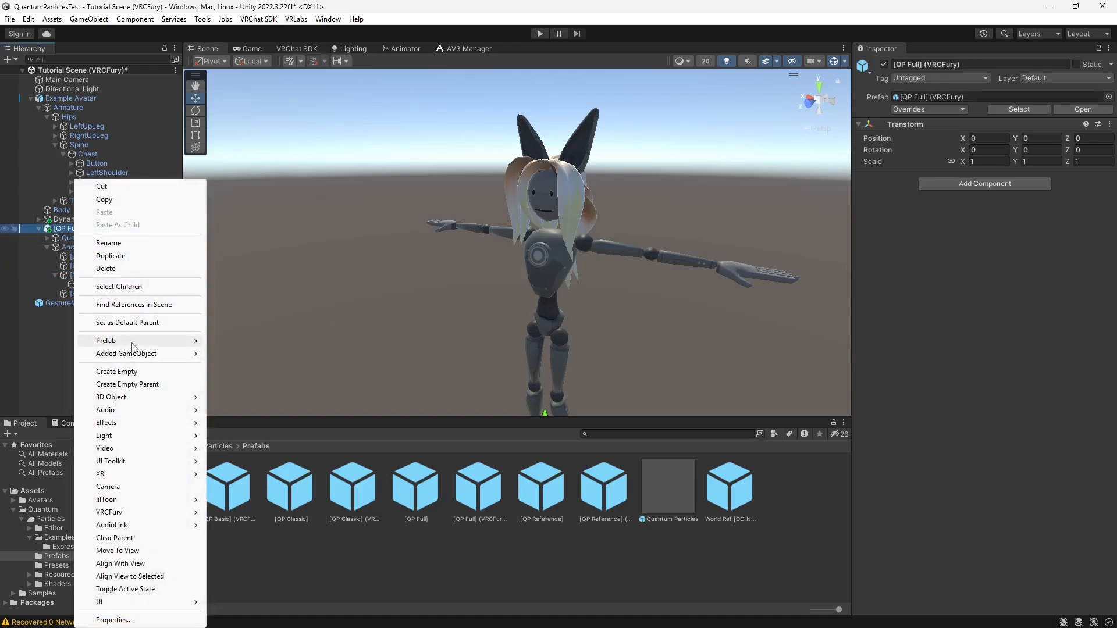
mouse_move(135, 346)
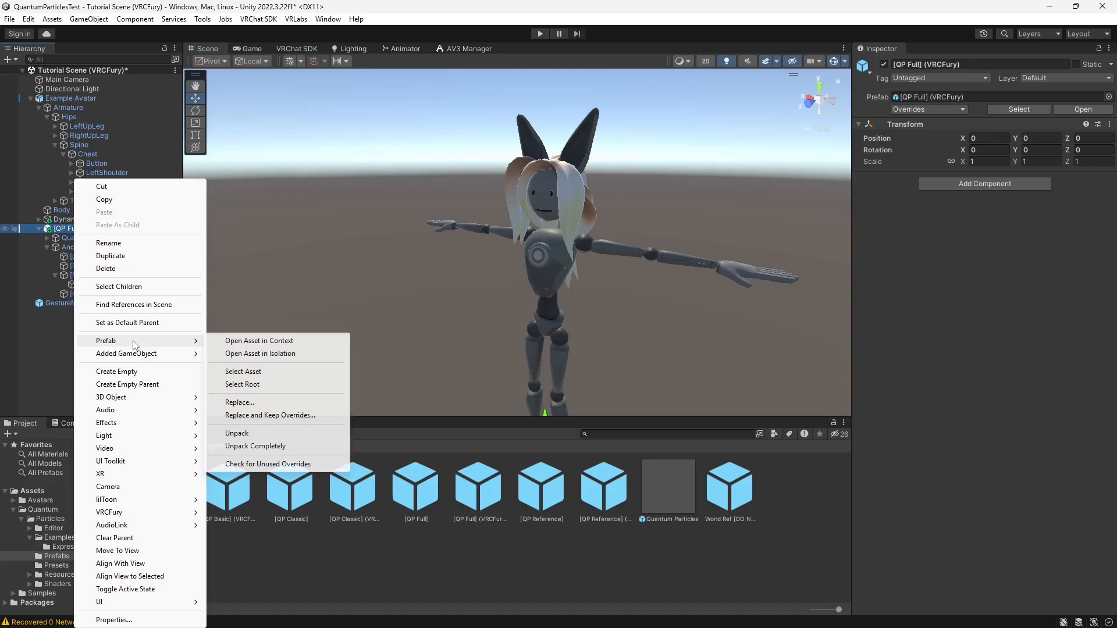
click(245, 446)
click(557, 382)
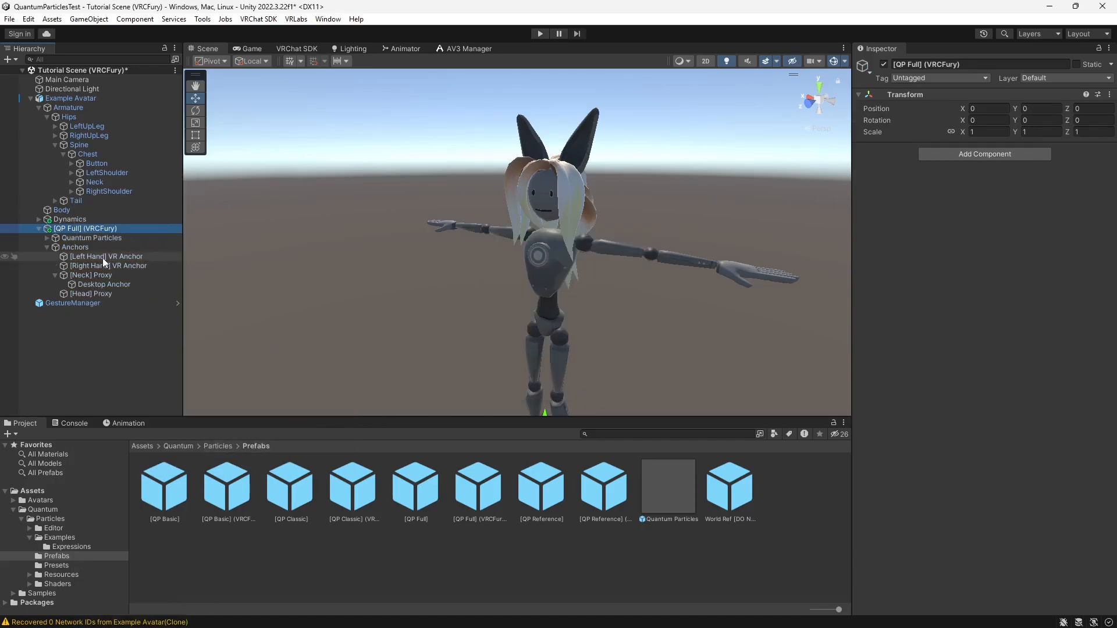
Set the avatar link target of [Right Hand] VR Anchor's Armature Link to Right Hand.
click(88, 266)
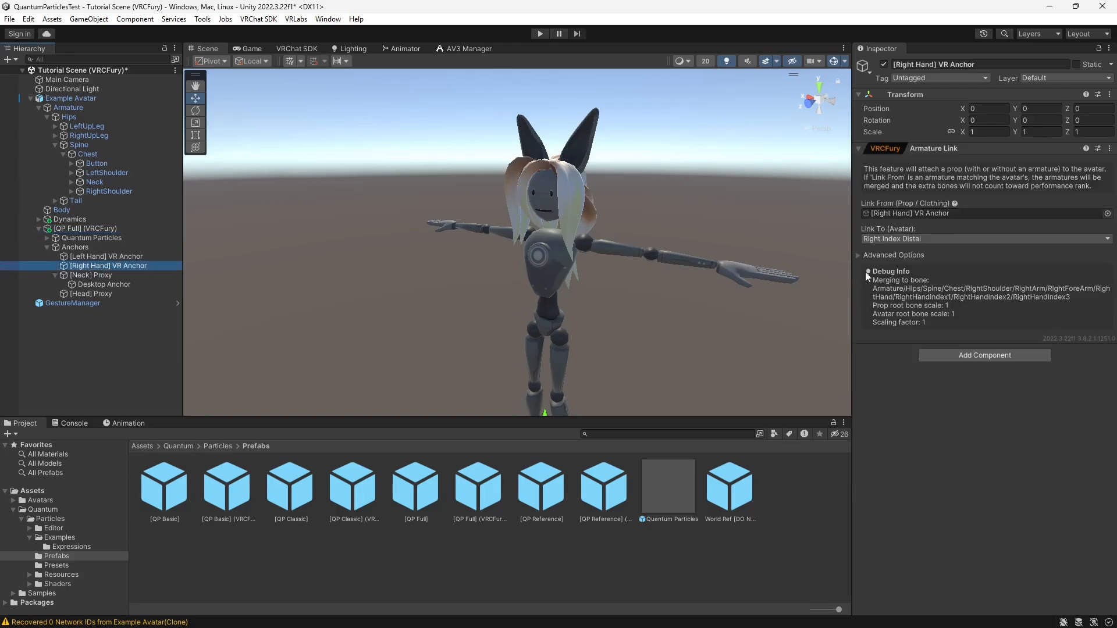
click(900, 240)
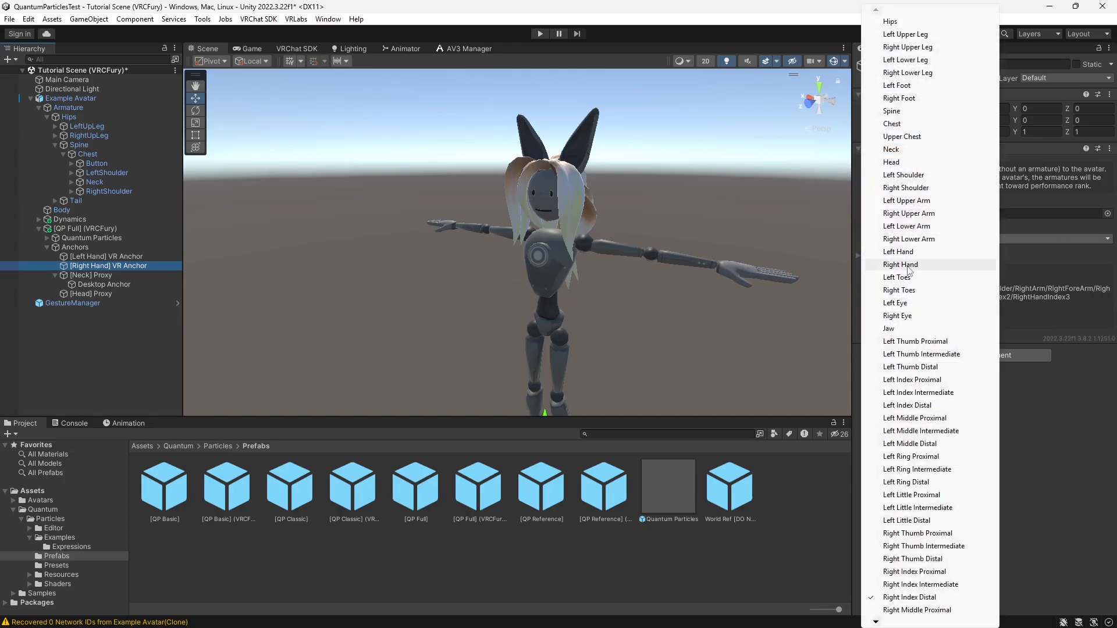
click(903, 265)
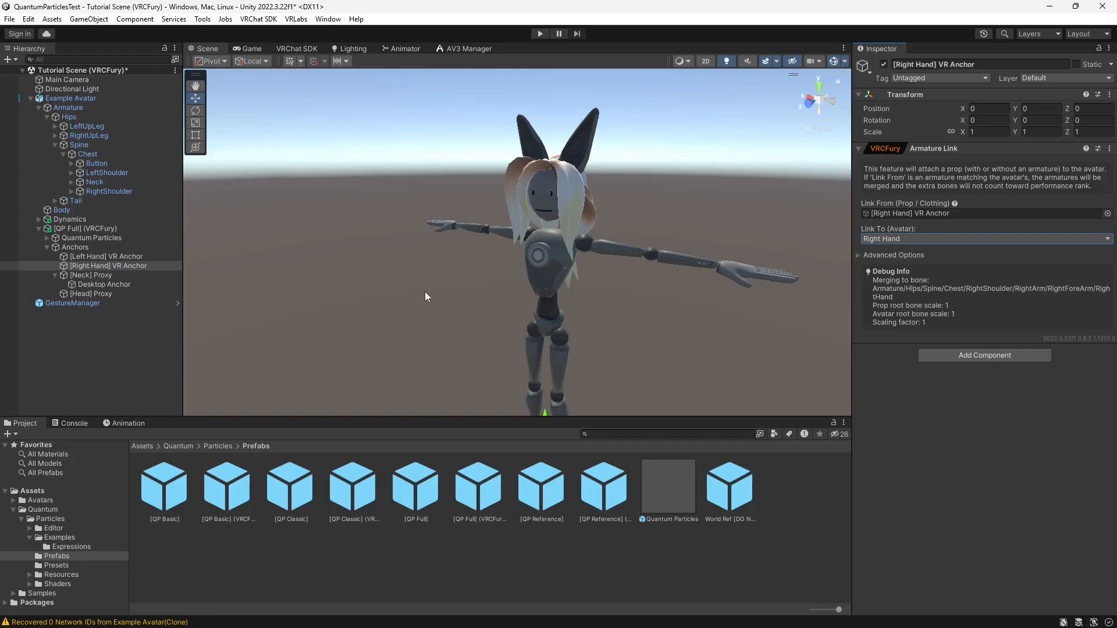
Turn off Align Position in the advanced options of the [Right Hand] VR Anchor's Armature Link.
alt+drag(426, 292, 487, 305)
middle_drag(487, 305, 666, 283)
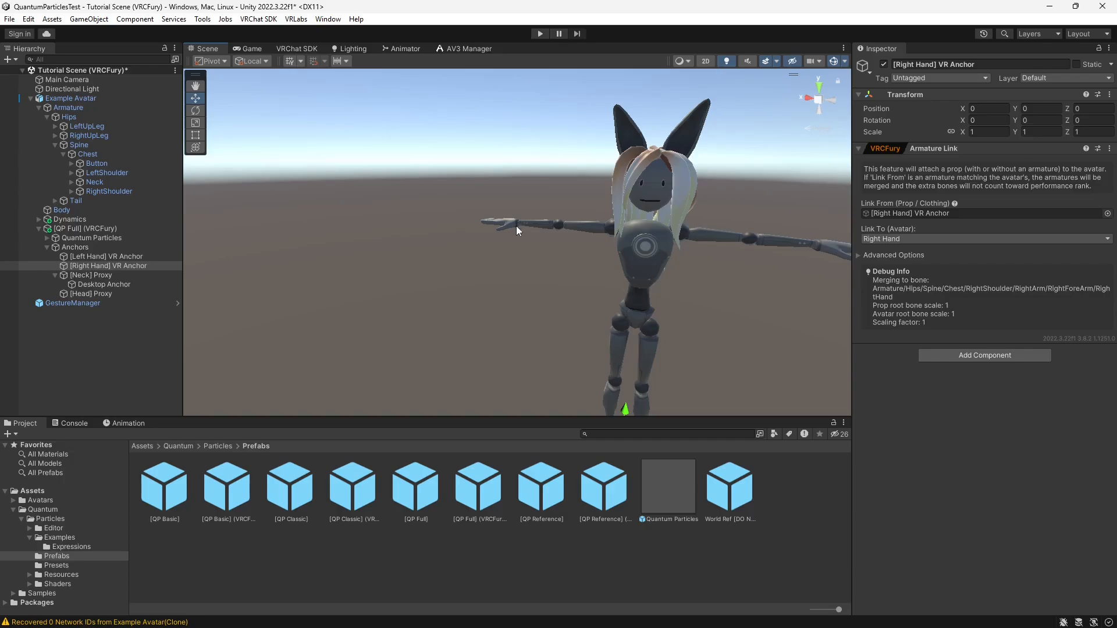
middle_drag(565, 313, 473, 232)
right_drag(466, 231, 490, 246)
middle_drag(489, 246, 522, 267)
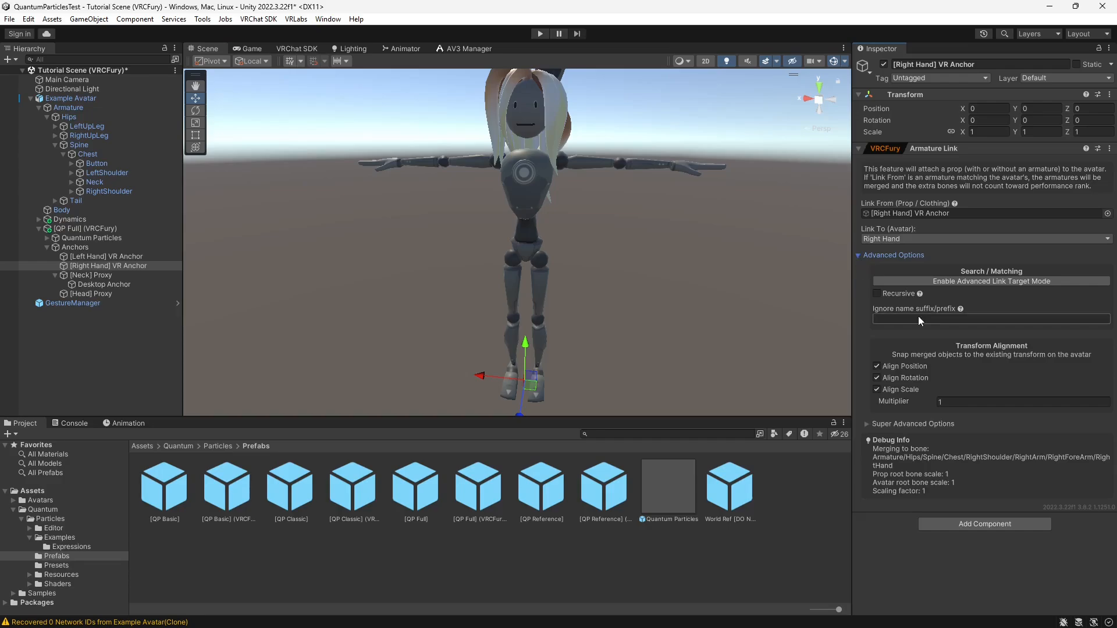
click(875, 366)
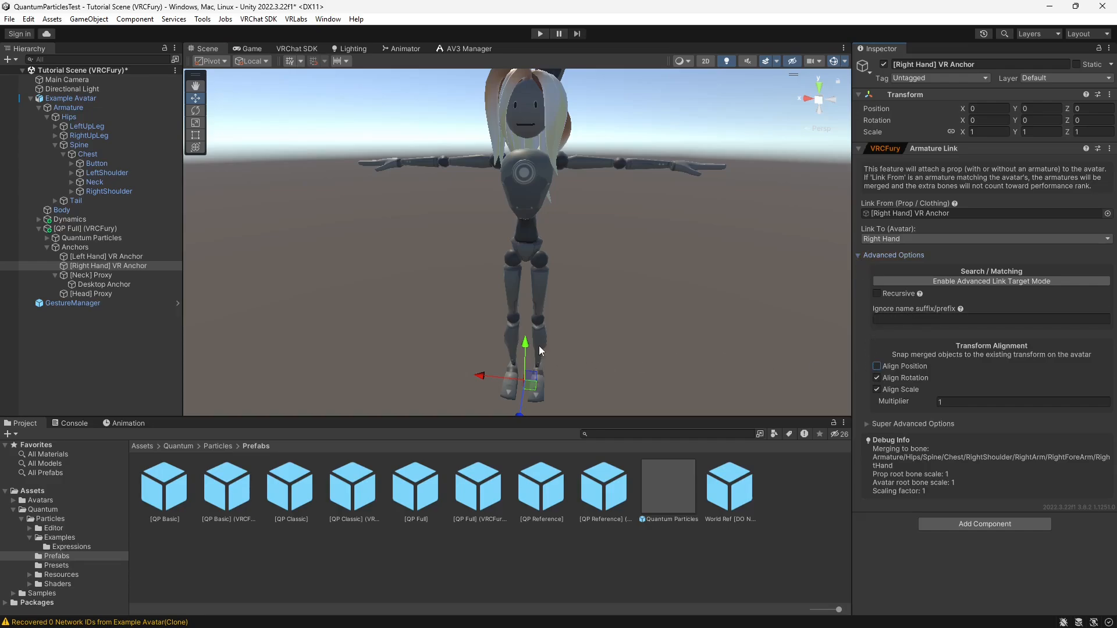
Move [Right Hand] VR Anchor up to the avatar's right hand, about X 0.815 and Y 1.389, and frame it.
drag(555, 378, 426, 186)
scroll(435, 193, up, 5)
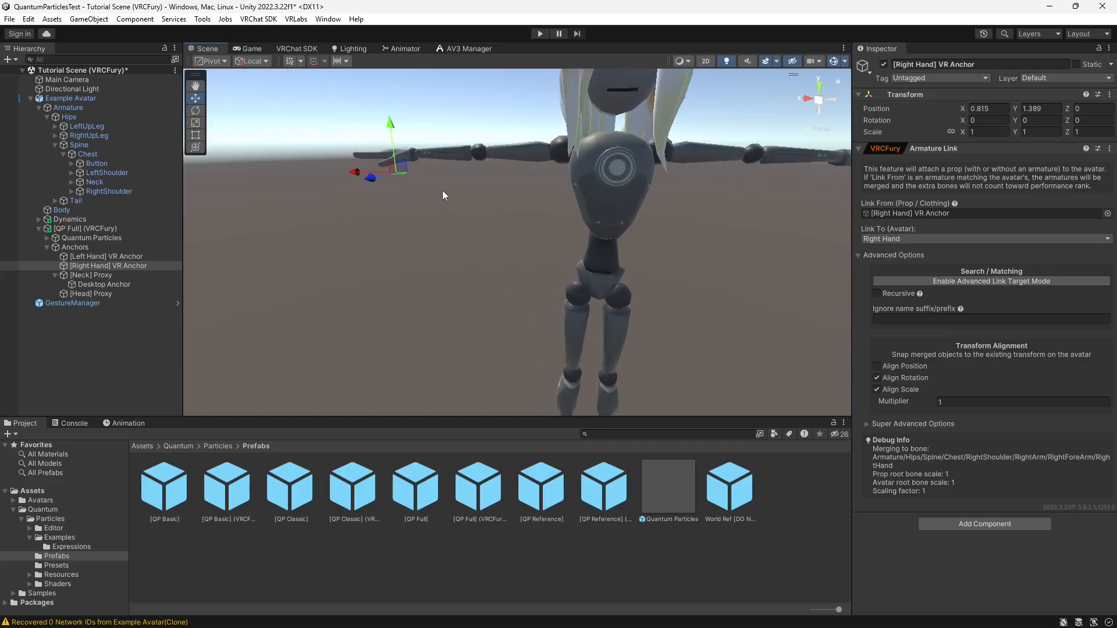
key(f)
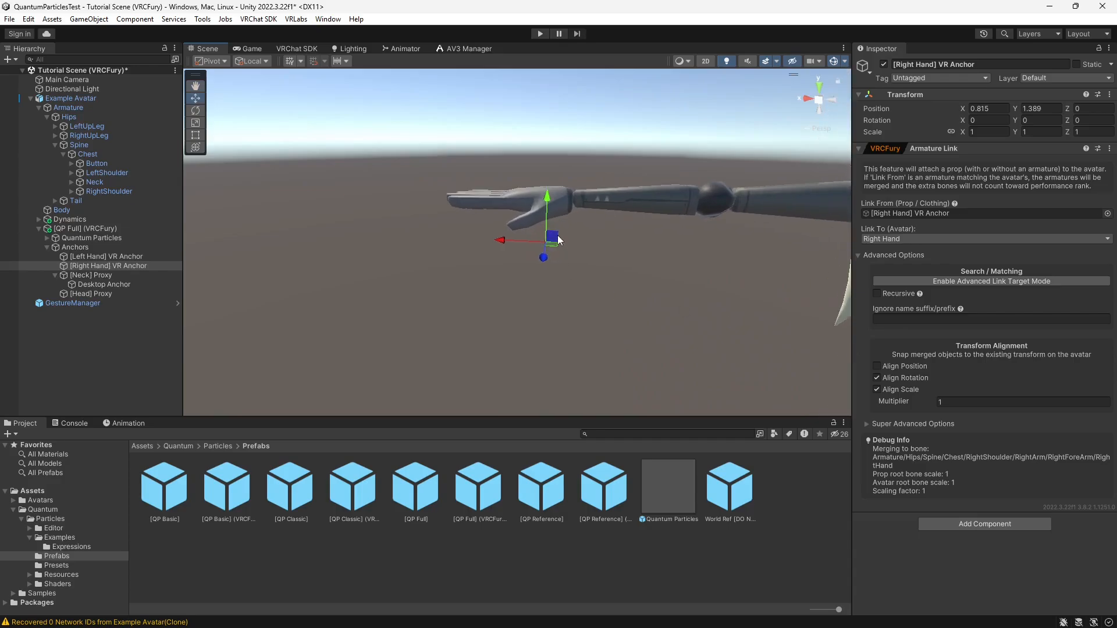
Fine-tune the anchor under the right palm to about X 0.832, Y 1.394, Z -0.082, and turn off Align Rotation.
scroll(562, 268, down, 3)
right_drag(496, 291, 737, 200)
right_drag(524, 276, 609, 243)
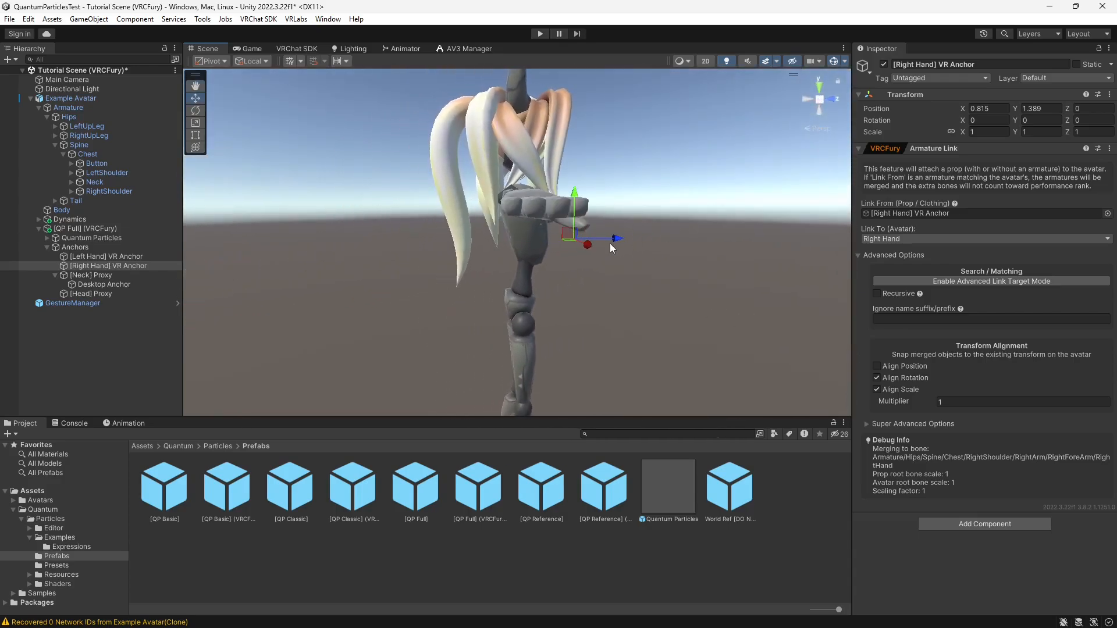
drag(583, 241, 574, 235)
right_drag(574, 235, 463, 270)
mouse_move(465, 273)
mouse_down()
mouse_move(477, 274)
mouse_move(457, 274)
mouse_up()
drag(505, 239, 505, 235)
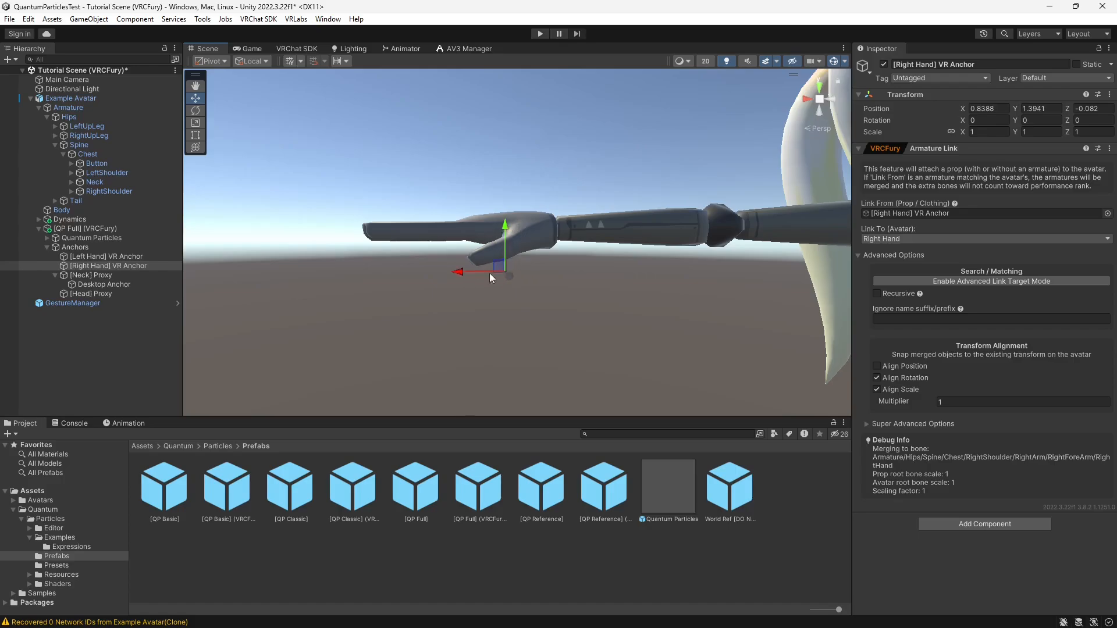
drag(463, 271, 469, 270)
middle_drag(508, 315, 428, 313)
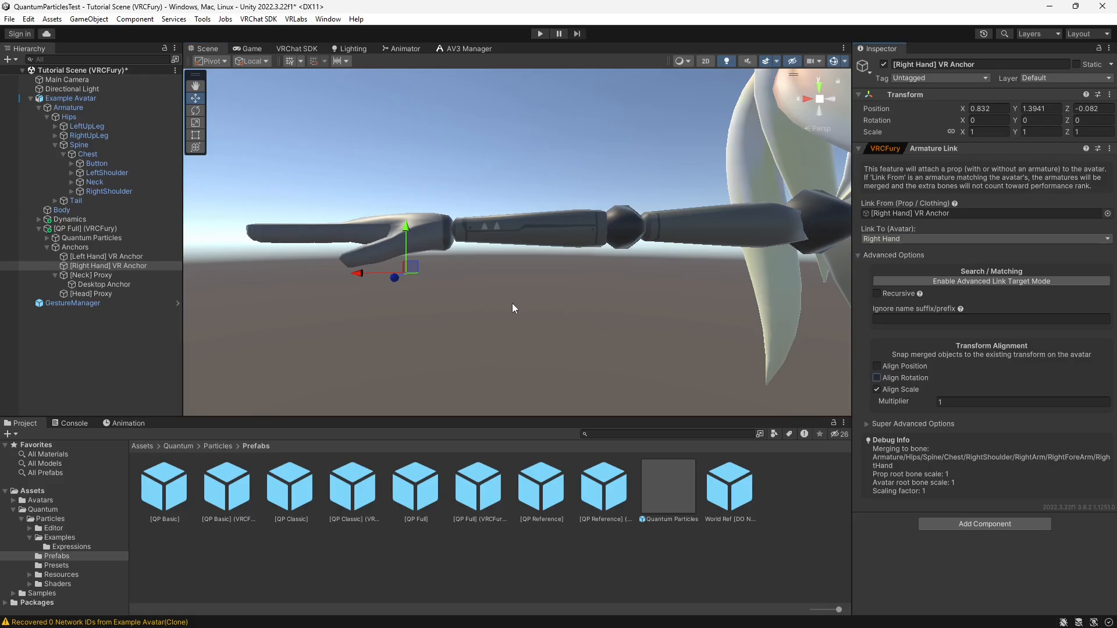
Rotate [Right Hand] VR Anchor to 180 degrees on X so its Y axis points away from the palm.
right_drag(508, 262, 486, 293)
scroll(487, 293, down, 3)
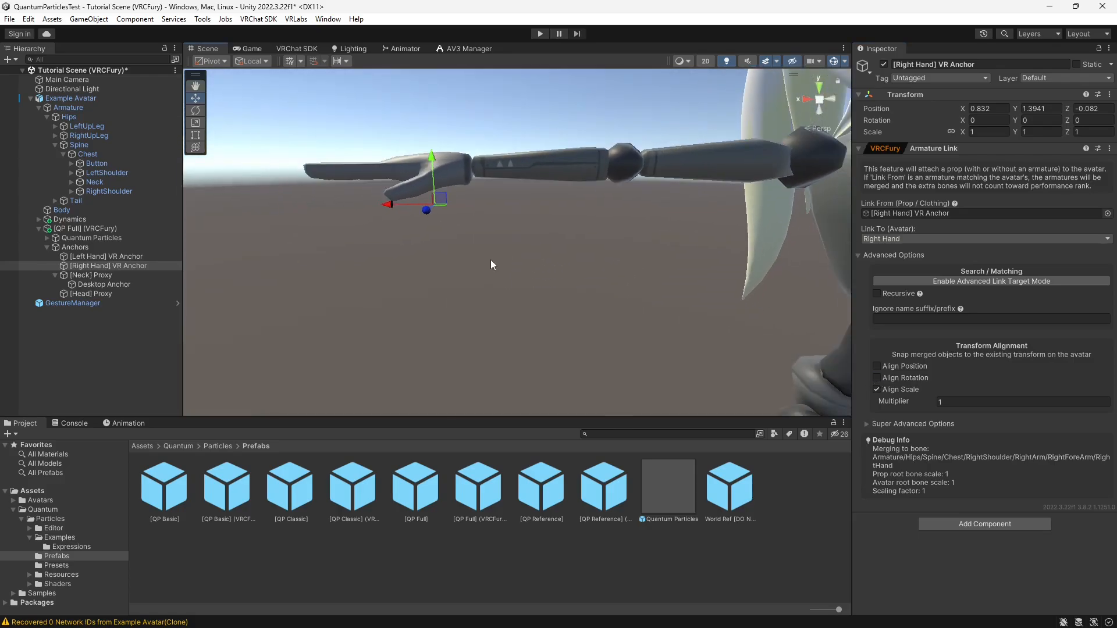
middle_drag(491, 260, 497, 293)
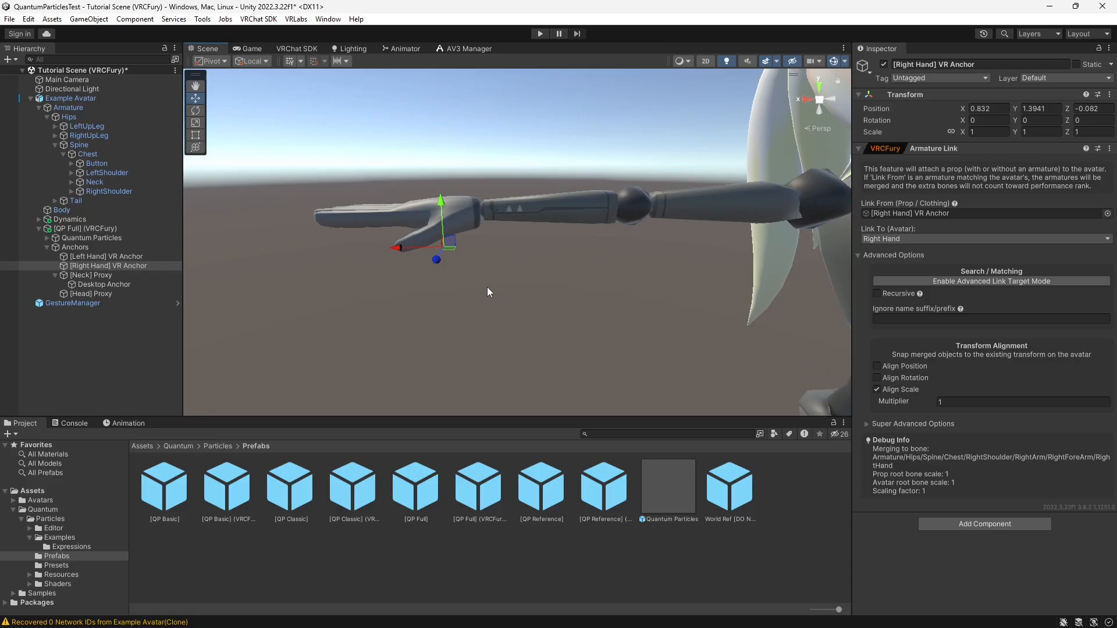
right_drag(489, 285, 361, 313)
middle_drag(466, 290, 357, 313)
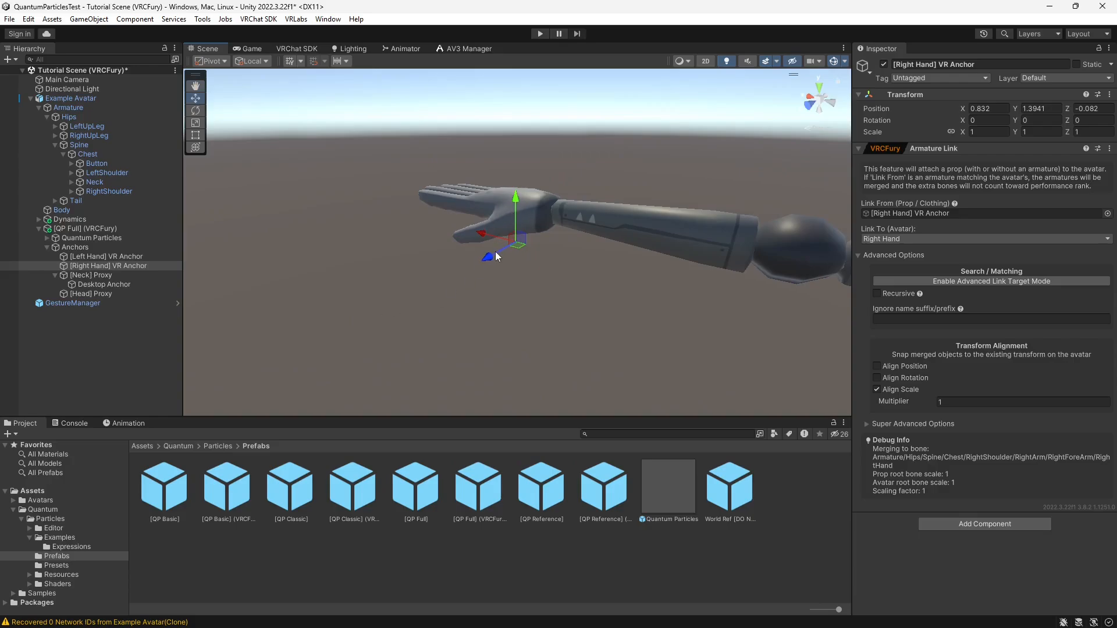
click(196, 111)
right_drag(585, 301, 476, 242)
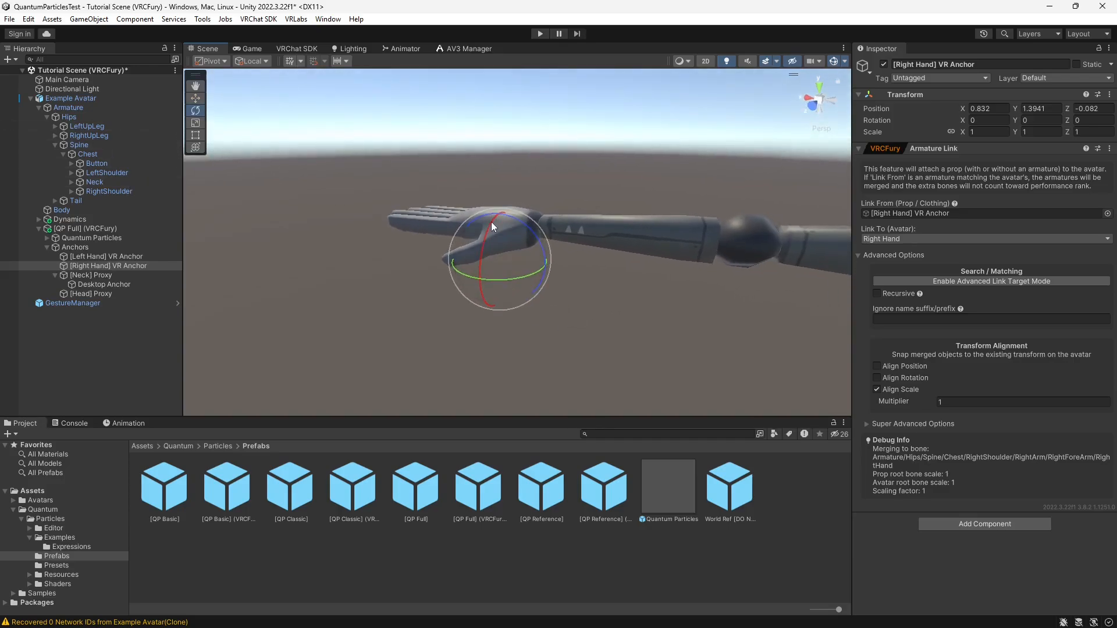
drag(492, 224, 465, 285)
click(196, 100)
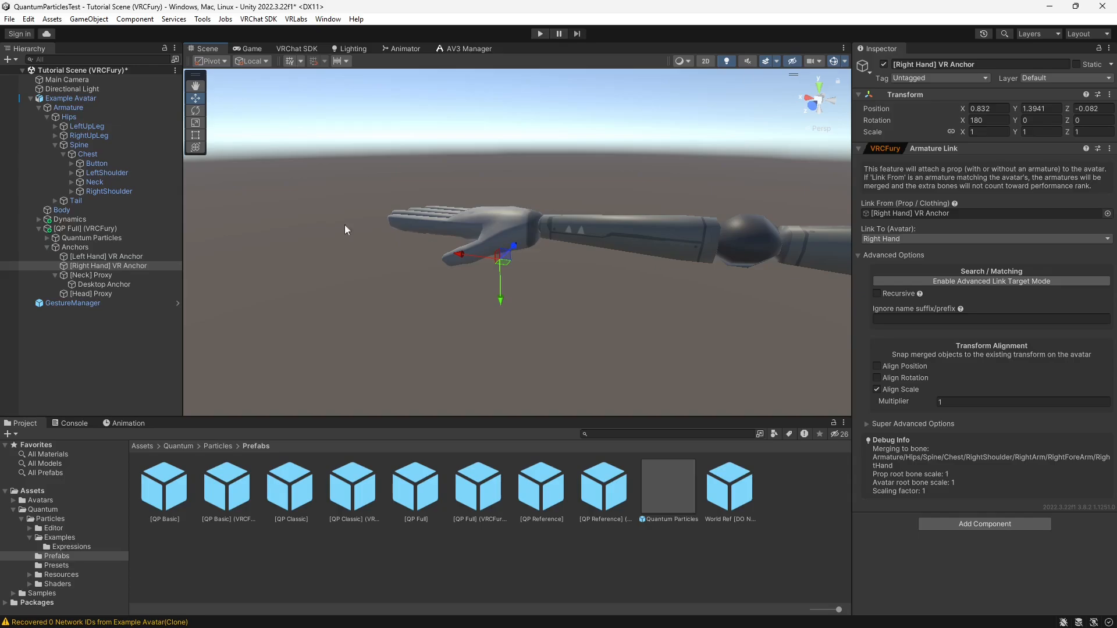
Rotate [Right Hand] VR Anchor to -90 degrees on Y and check its axes around the hand.
click(196, 114)
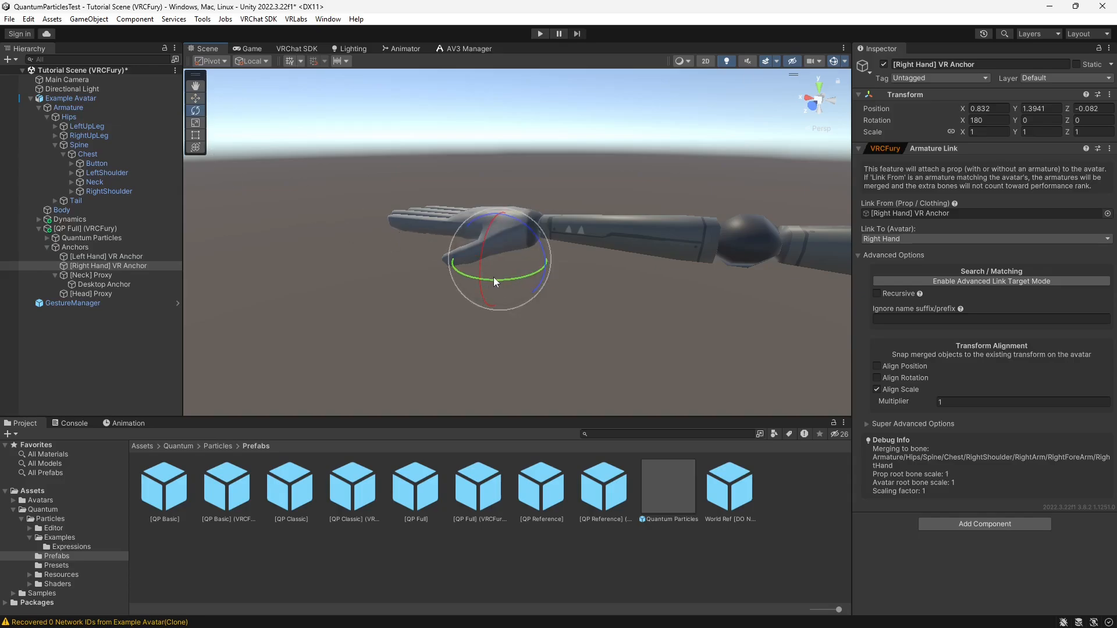
drag(493, 277, 630, 247)
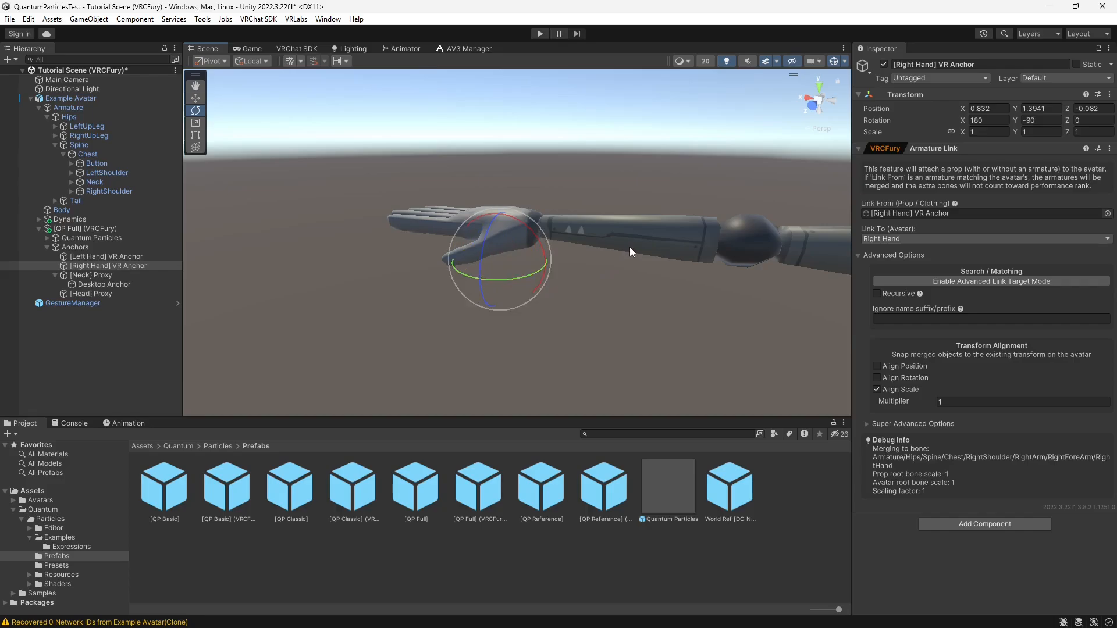
click(196, 101)
right_drag(434, 291, 608, 272)
key(a)
mouse_move(610, 272)
middle_down()
mouse_move(655, 247)
mouse_move(601, 272)
middle_up()
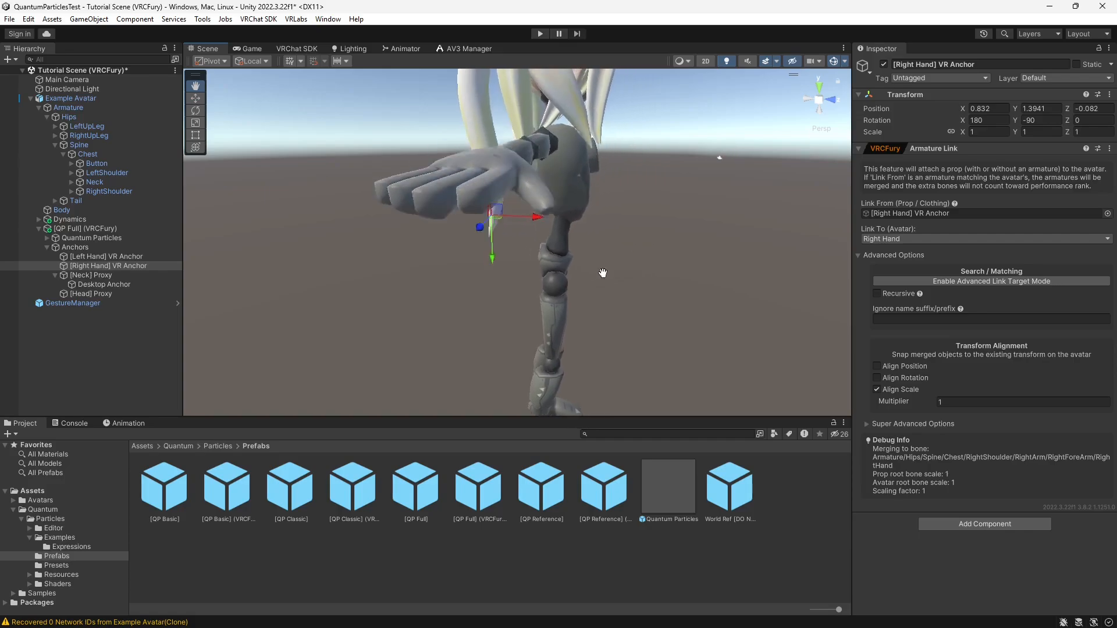
key(d)
right_drag(601, 271, 402, 268)
middle_drag(401, 269, 438, 269)
right_drag(438, 268, 497, 269)
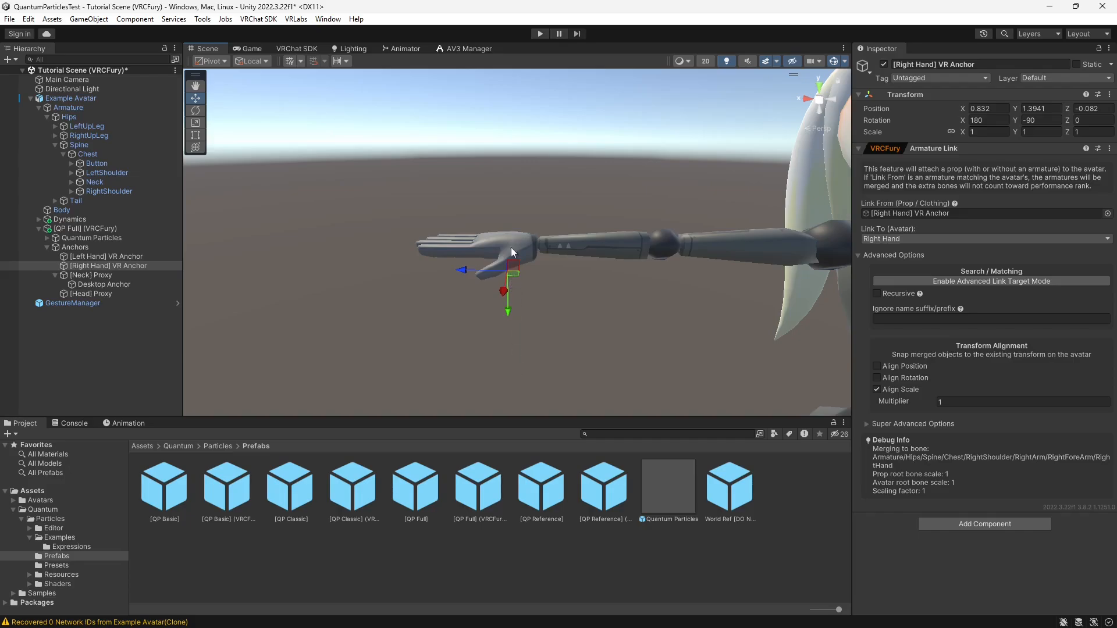
Enter play mode and toggle the particles on through the GestureManager's radial expressions menu.
scroll(711, 330, down, 2)
middle_drag(712, 330, 473, 312)
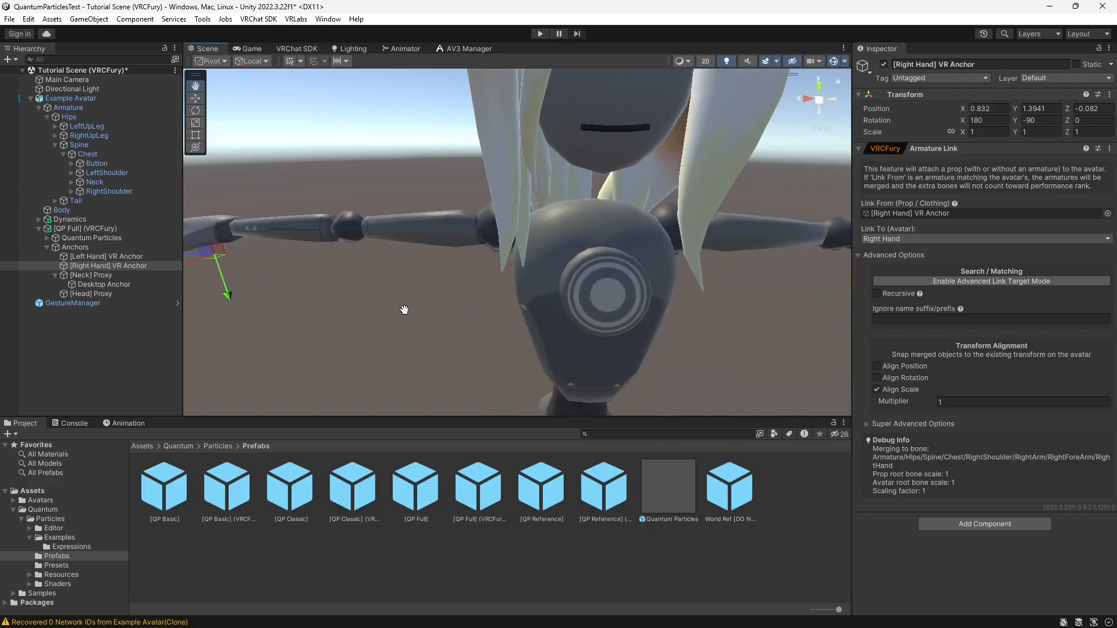
scroll(524, 299, down, 6)
scroll(516, 300, down, 2)
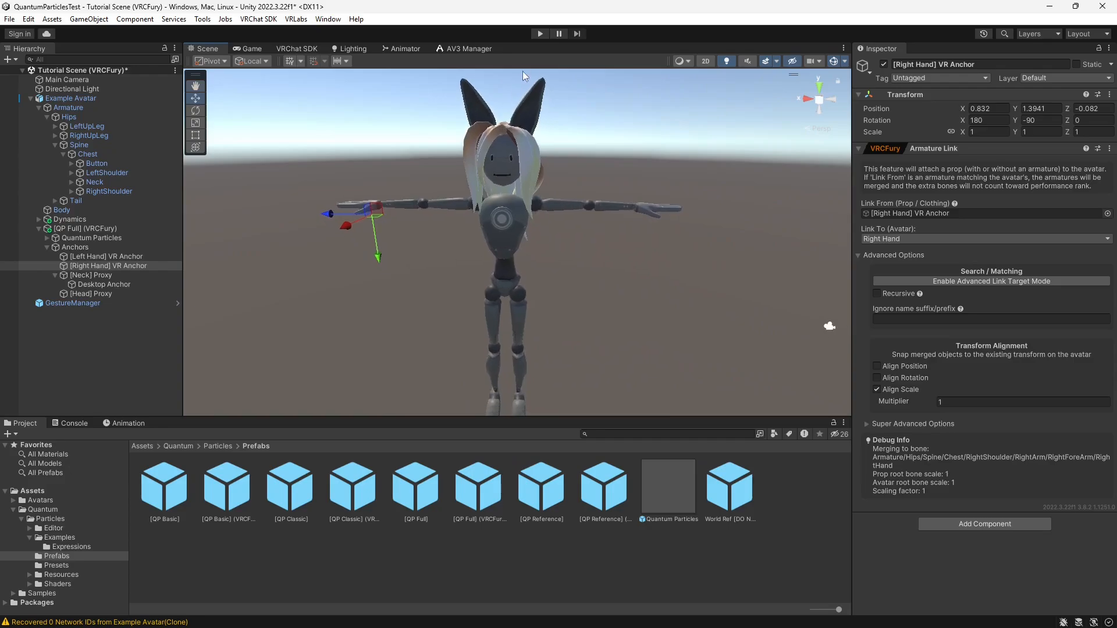
click(540, 33)
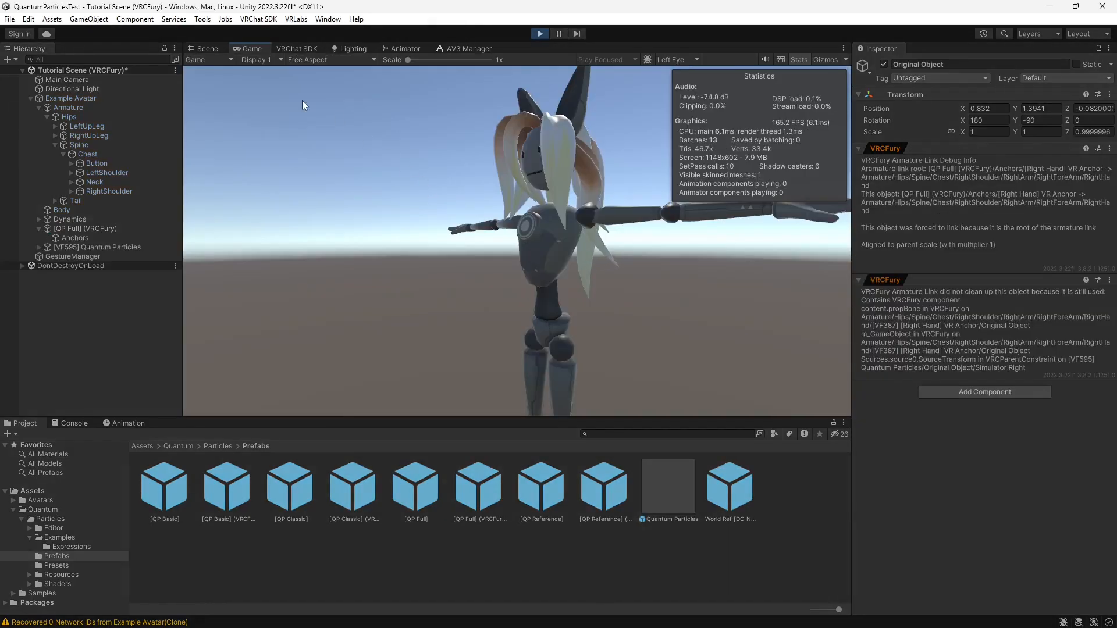
click(92, 257)
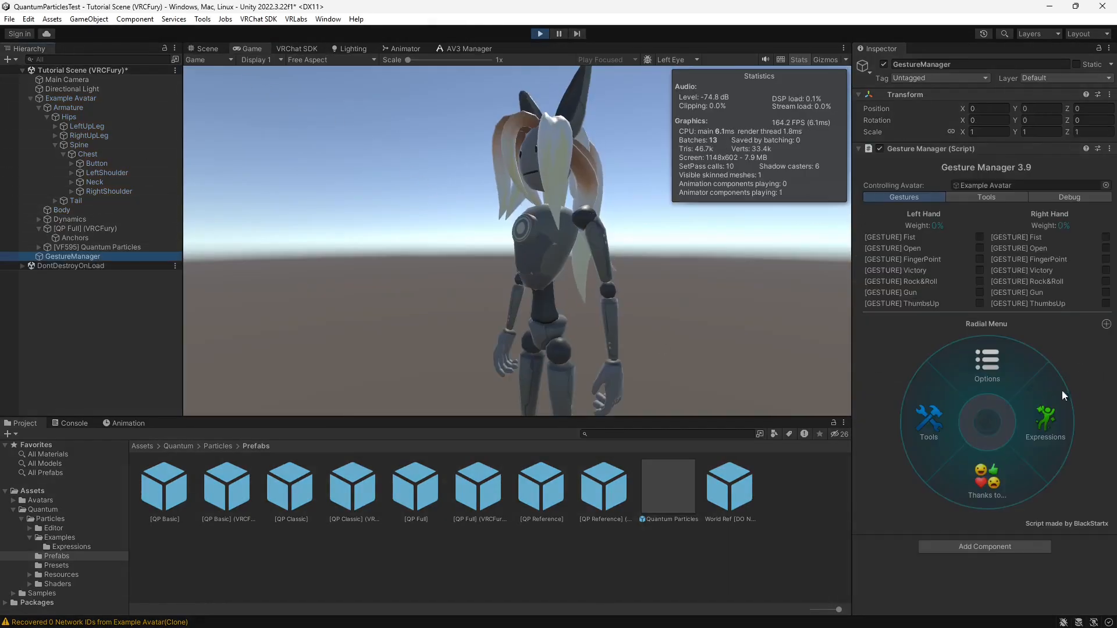
click(954, 445)
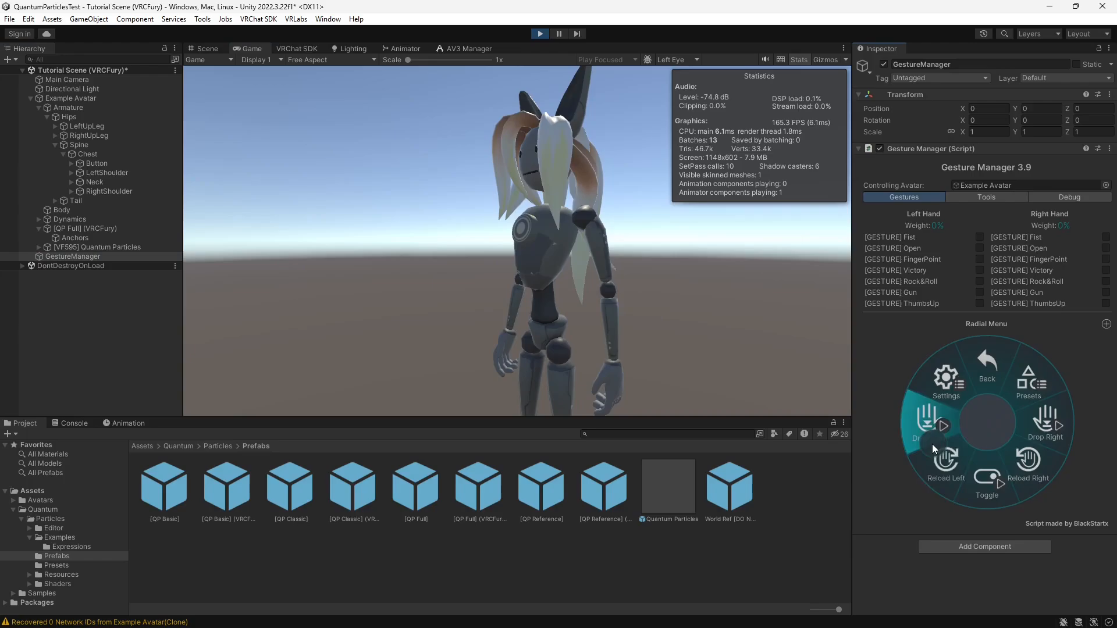
click(984, 476)
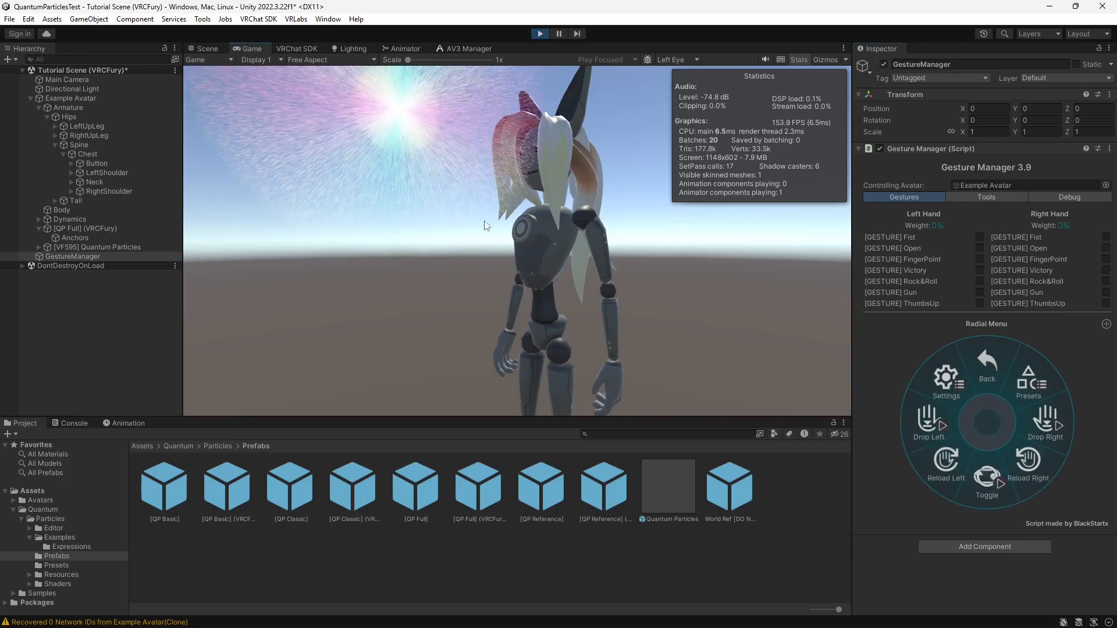
Inspect the particle effect's position relative to the avatar in the Scene view.
click(202, 50)
right_drag(620, 175, 580, 197)
middle_drag(581, 197, 489, 190)
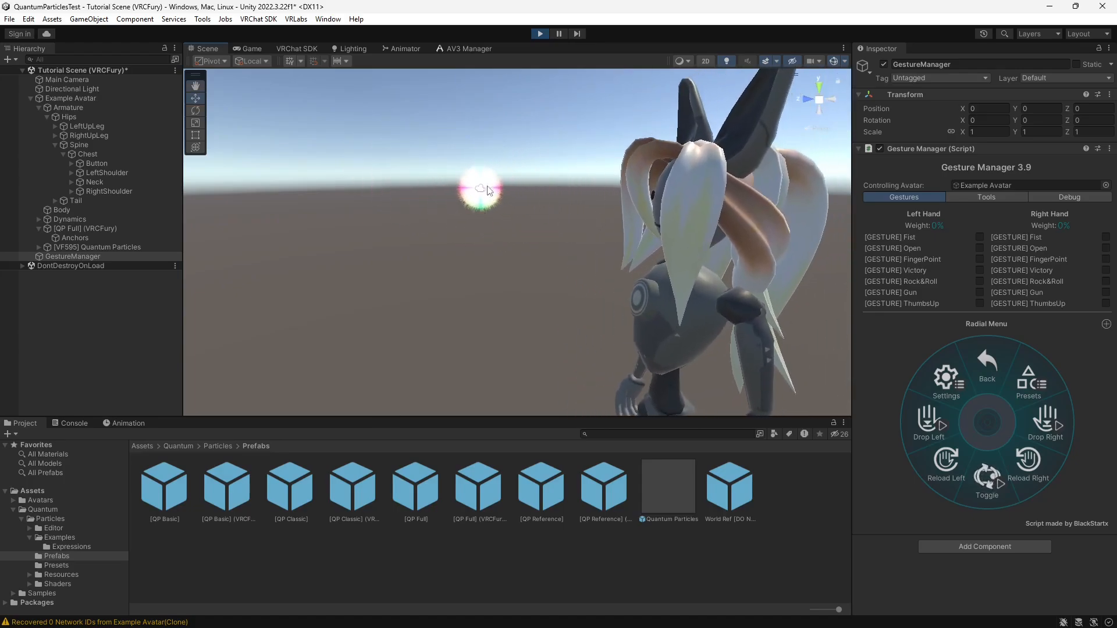
right_drag(522, 288, 750, 291)
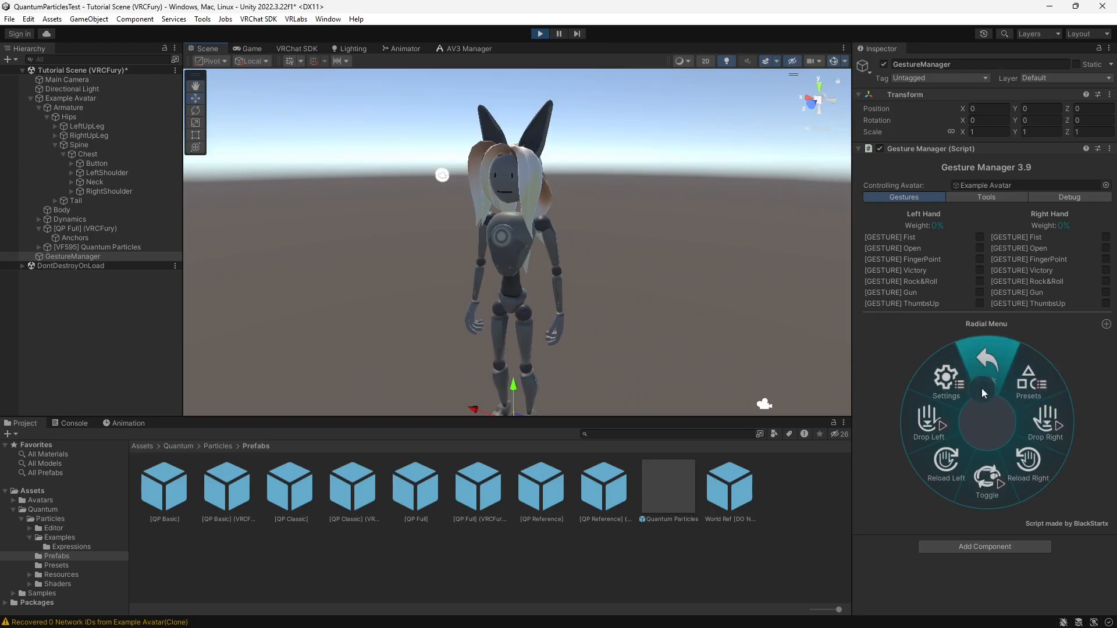
Open the Tracking options in the GestureManager's radial menu and return to the particle controls under Expressions.
click(982, 384)
click(991, 379)
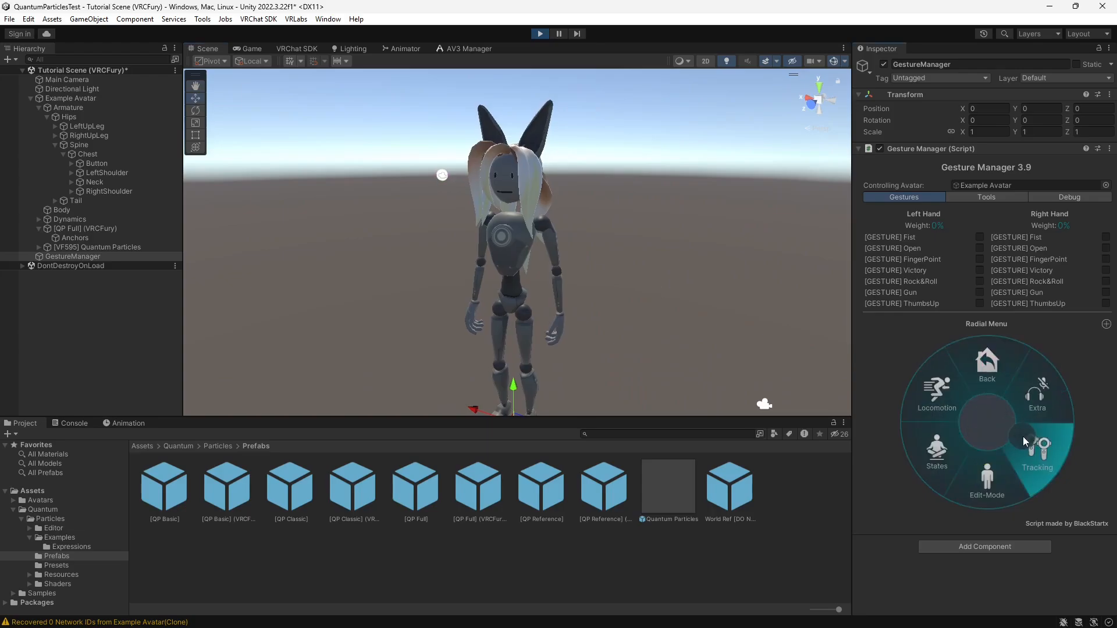
click(1023, 437)
click(975, 375)
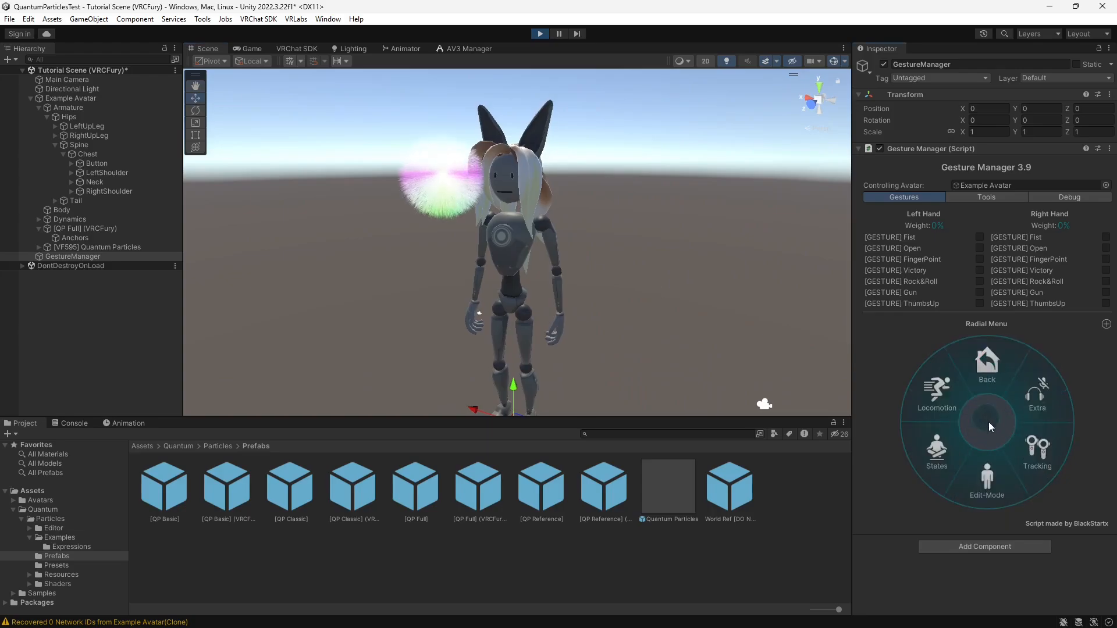
click(985, 372)
click(1021, 430)
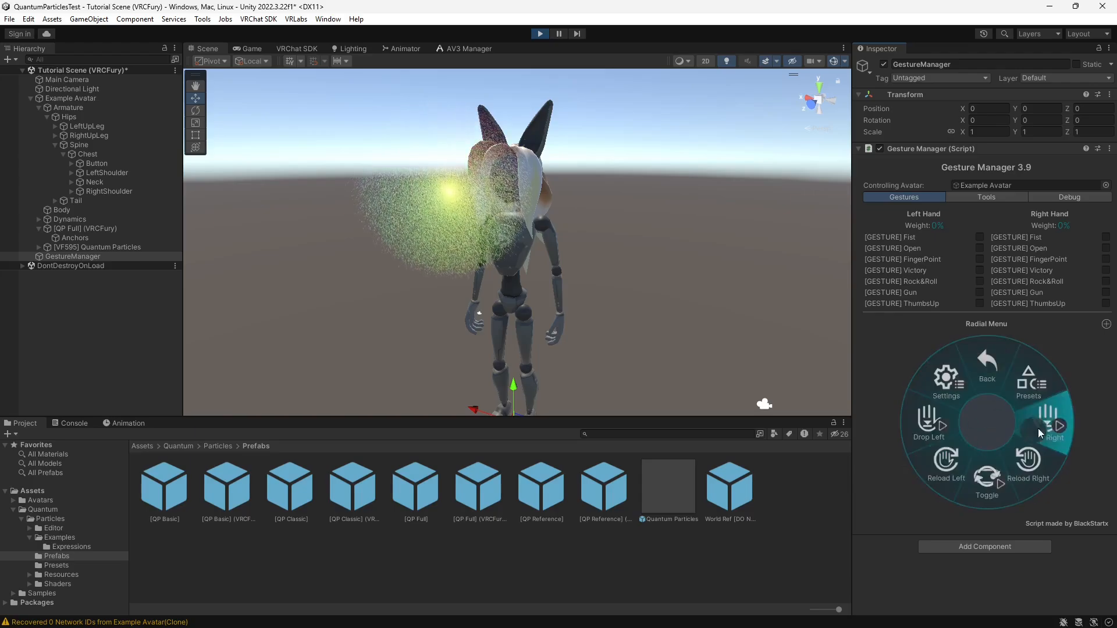
Trigger Drop Right in the radial menu and inspect the fire particles around the avatar's hands.
click(1045, 423)
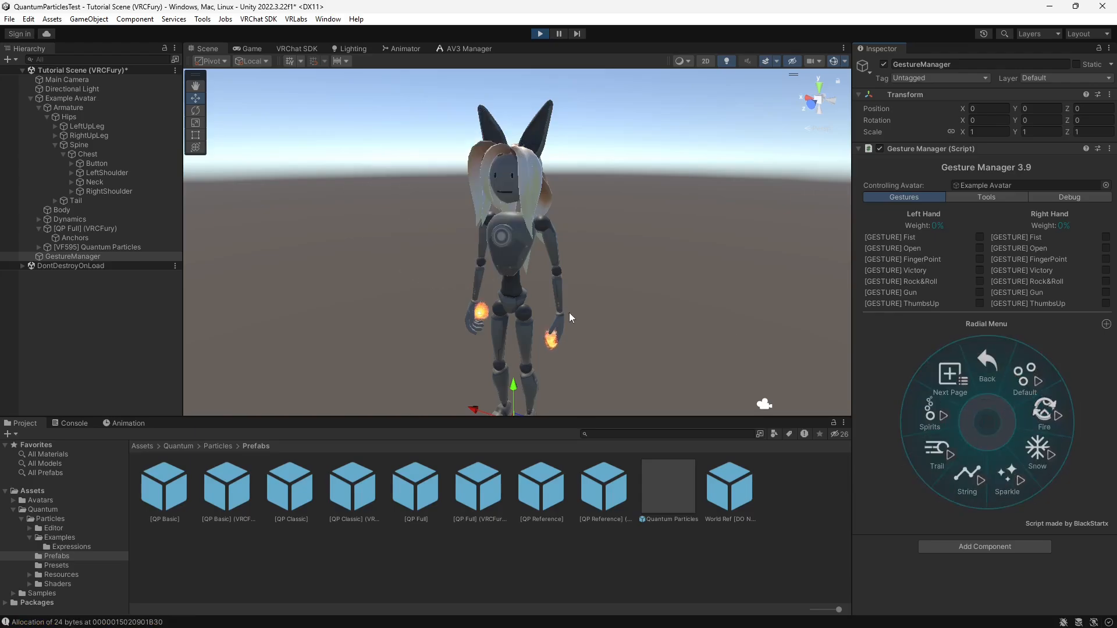
right_drag(488, 252, 574, 256)
scroll(381, 284, up, 5)
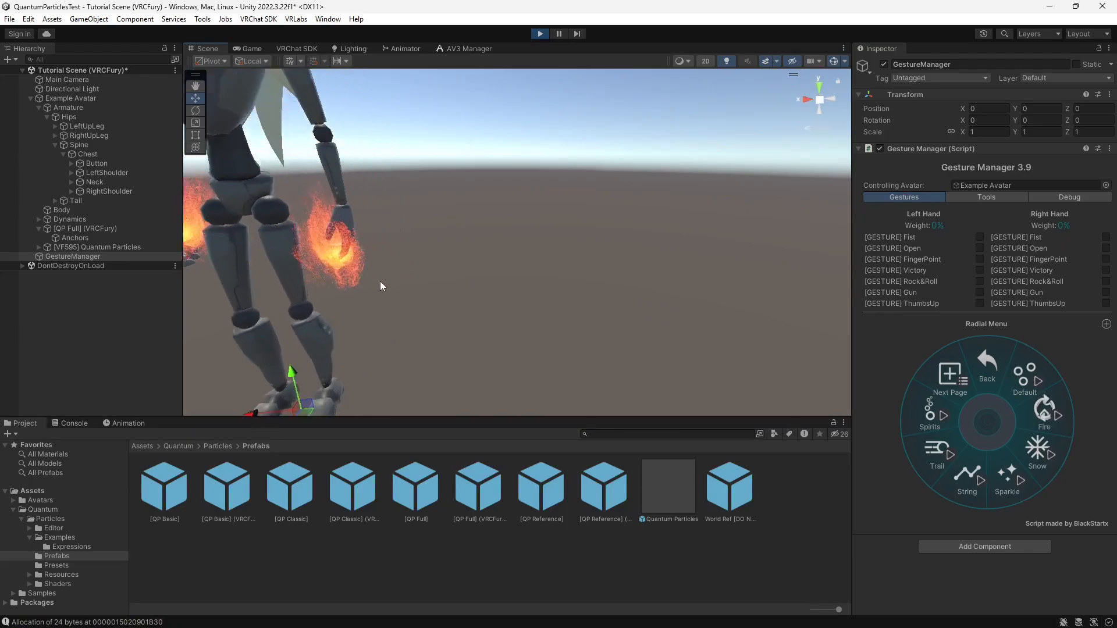
right_drag(382, 285, 461, 276)
middle_drag(461, 277, 672, 229)
scroll(673, 229, down, 3)
right_drag(673, 229, 491, 224)
scroll(608, 232, up, 4)
scroll(629, 229, up, 1)
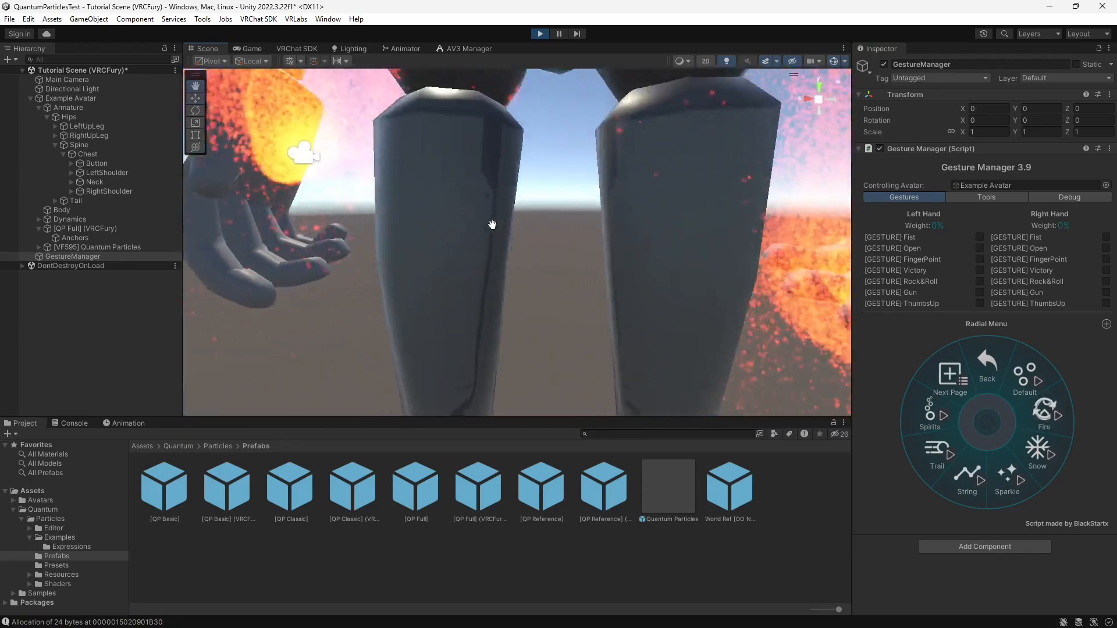
middle_drag(491, 225, 543, 247)
scroll(541, 250, down, 3)
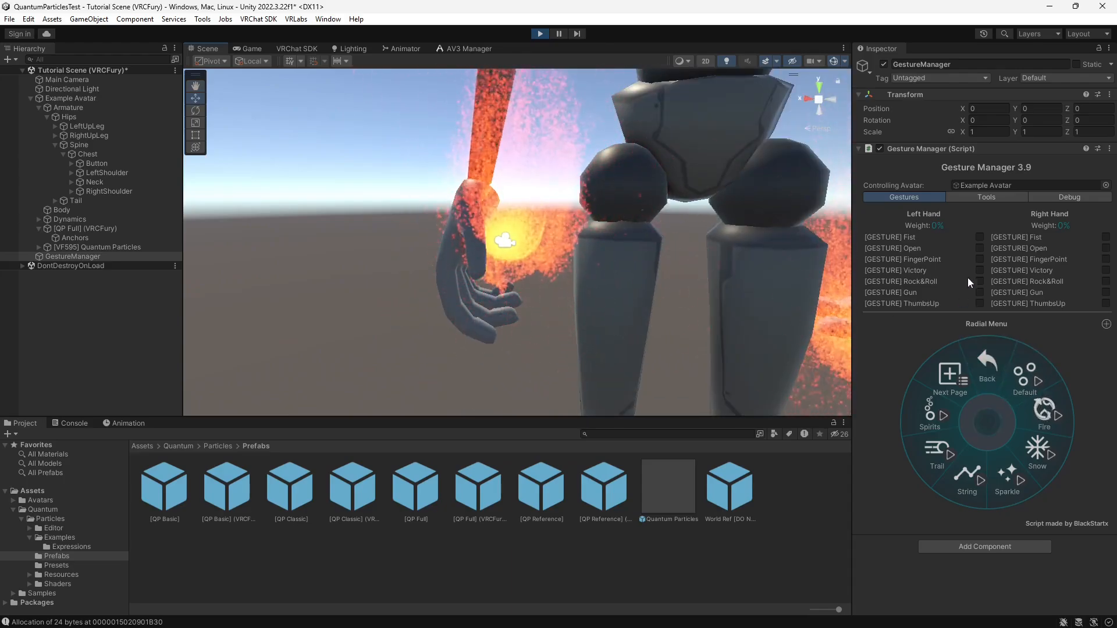
Set the left hand gesture to Open and the right hand gesture to Gun, checking the fire particles at the hand.
click(979, 249)
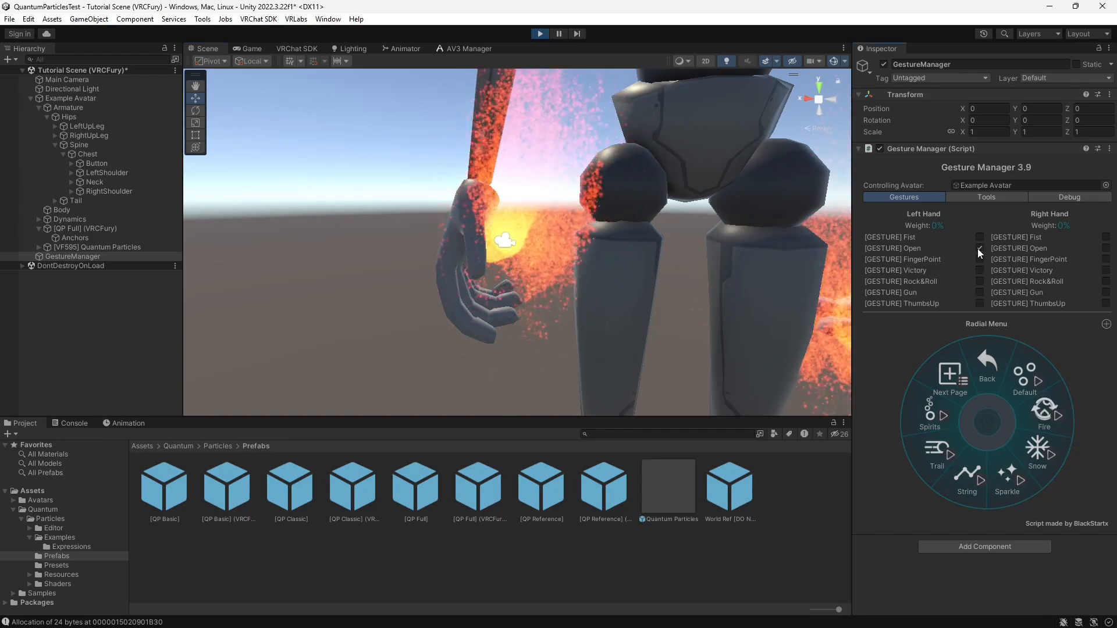
click(1105, 292)
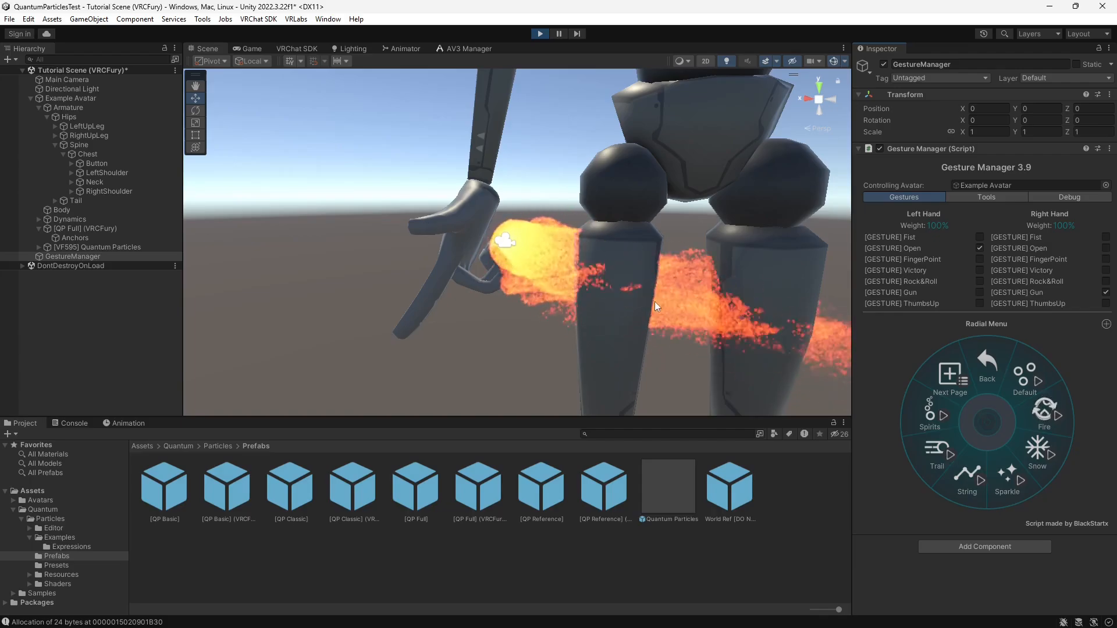
mouse_move(655, 306)
middle_down()
mouse_move(615, 272)
mouse_move(632, 303)
mouse_move(661, 304)
middle_up()
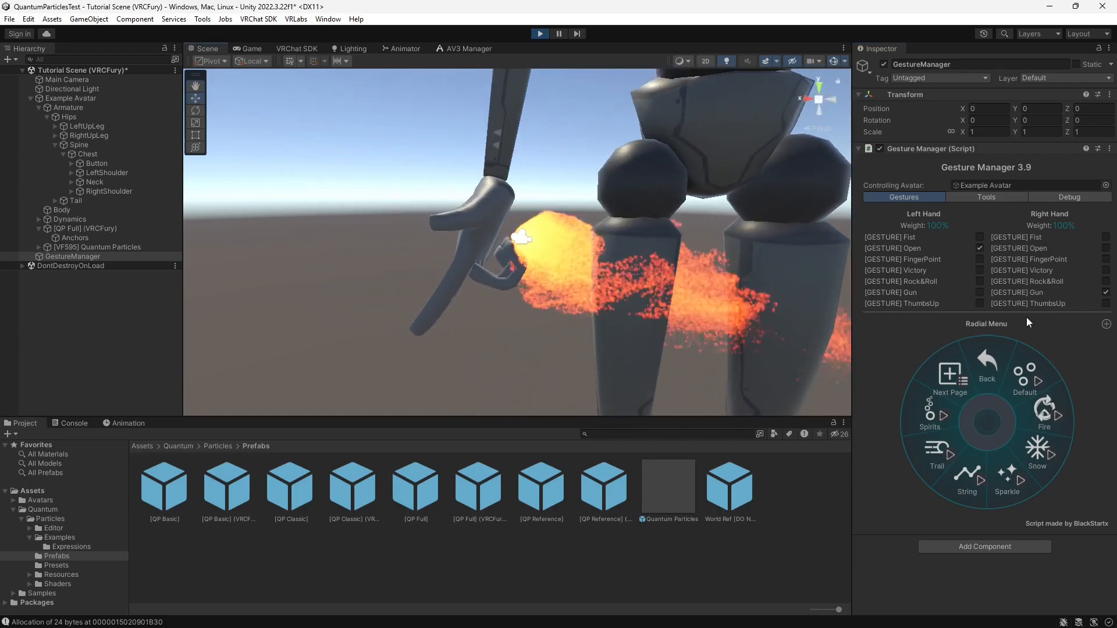
Switch the right hand gesture to Rock&Roll and inspect the fire particles around the avatar from several angles.
click(1106, 282)
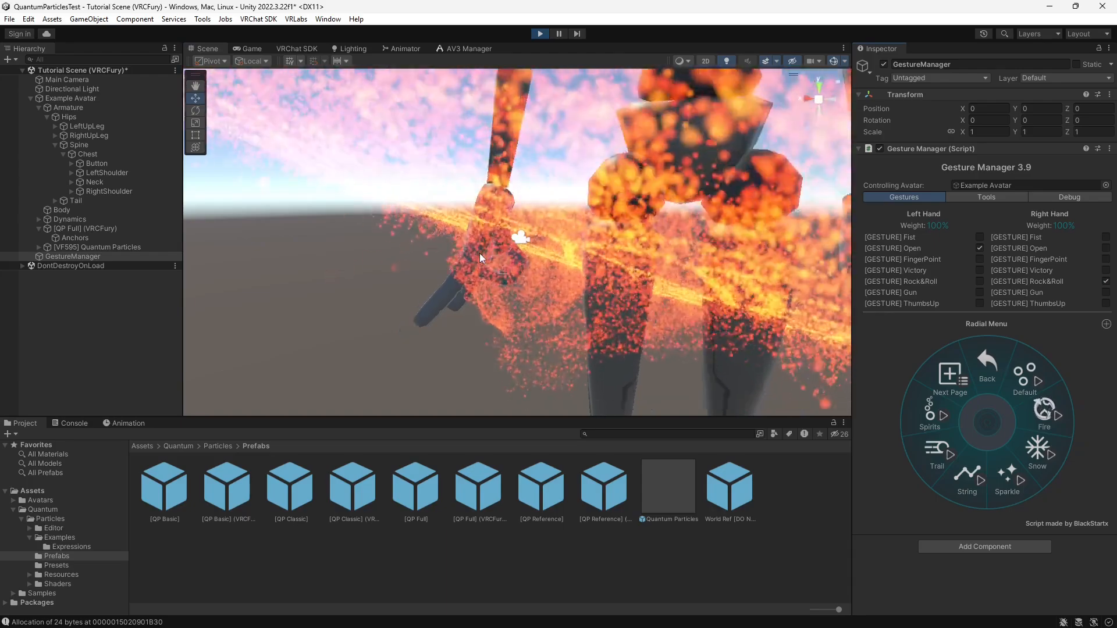
middle_drag(561, 272, 509, 291)
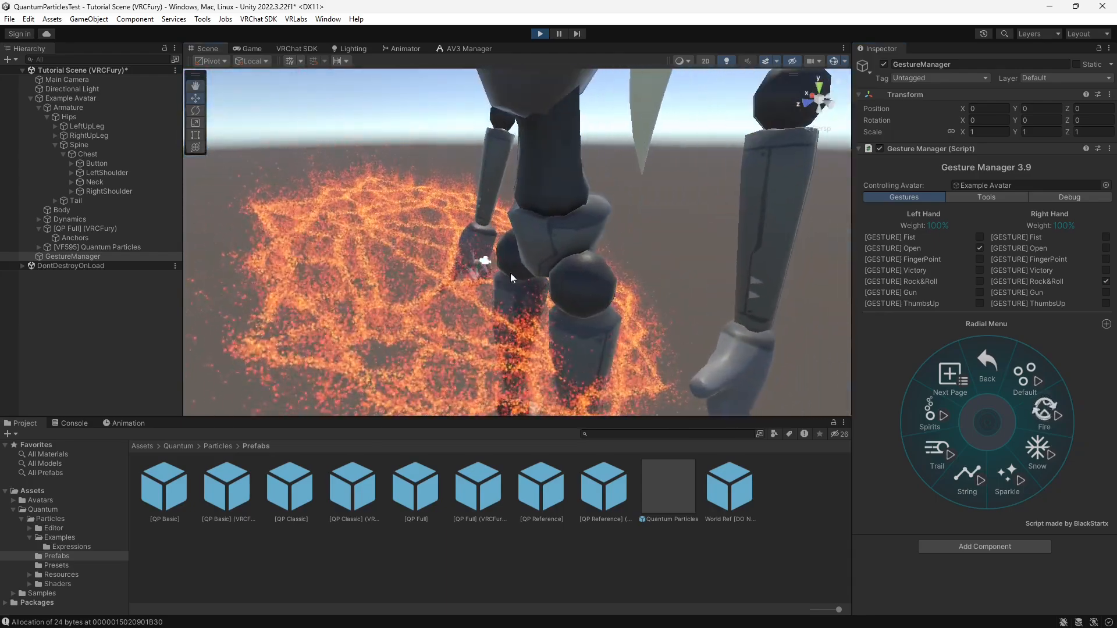
right_drag(509, 296, 518, 256)
middle_drag(453, 231, 516, 304)
scroll(509, 305, down, 5)
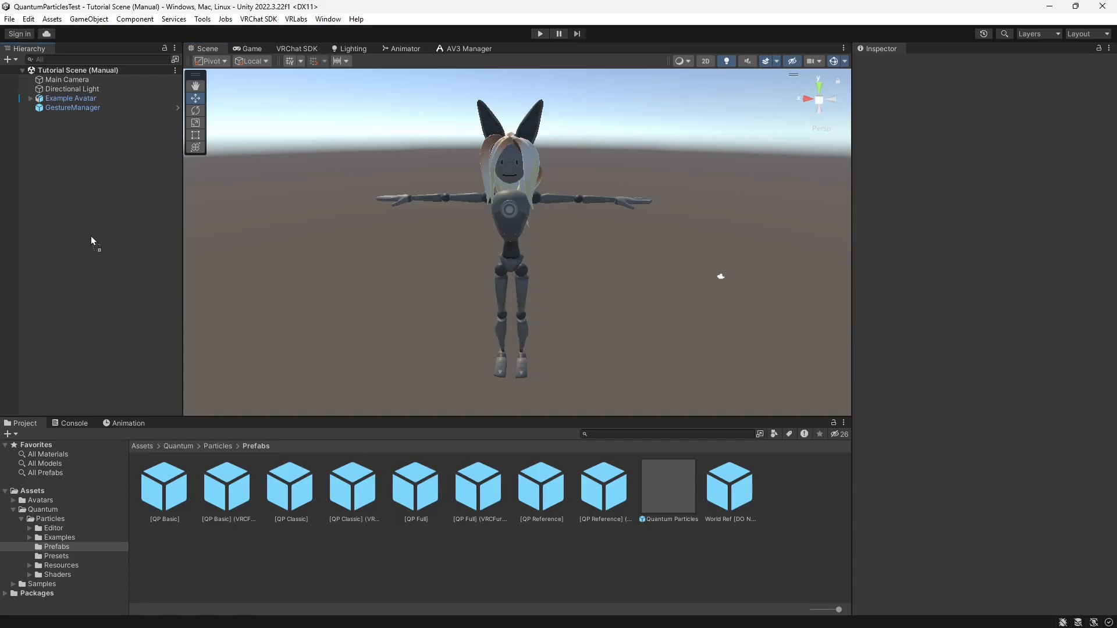
Add the [QP Full] prefab to the root of Tutorial Scene (Manual) and unpack it despite the VRCFury warning.
drag(91, 240, 91, 240)
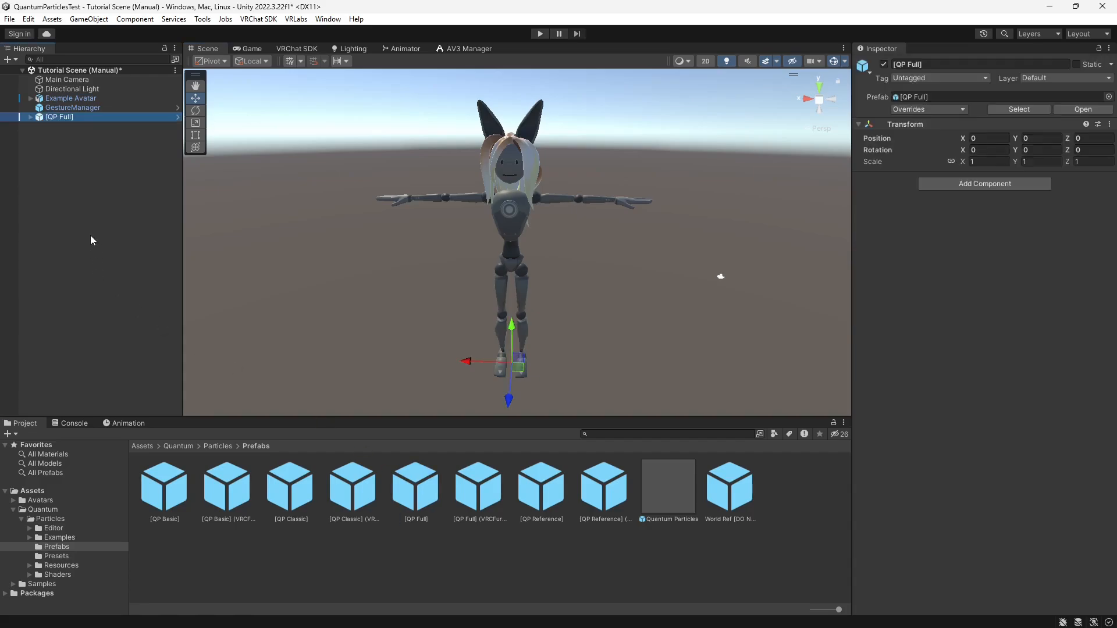
right_click(64, 117)
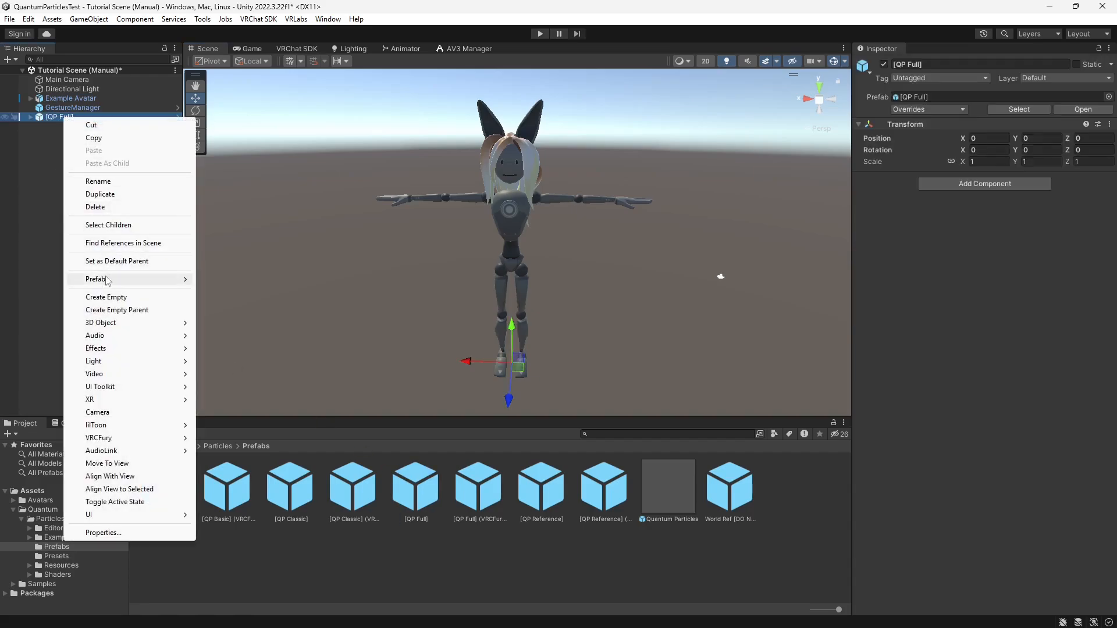
mouse_move(161, 283)
click(225, 371)
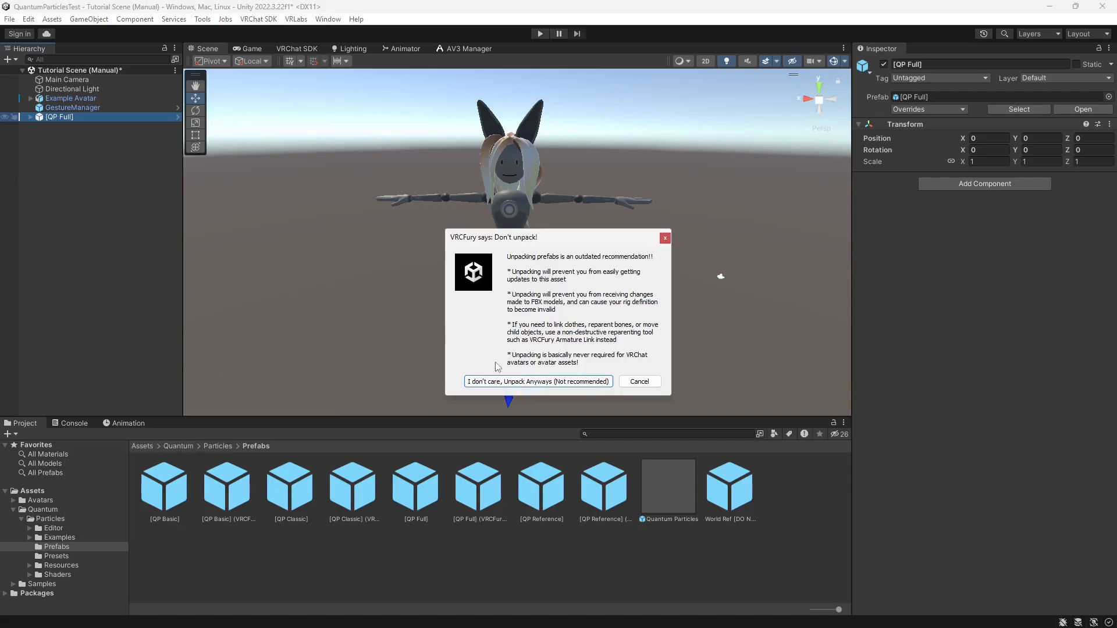
click(499, 382)
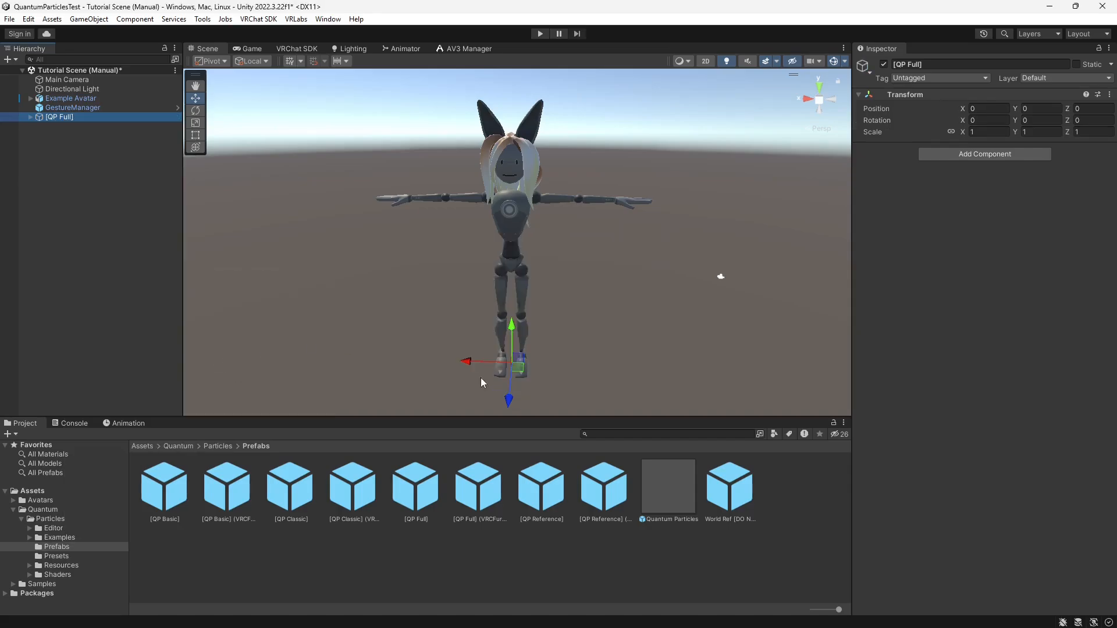
Move Quantum Particles from [QP Full] into Example Avatar and review the objects under >>>MOVE TO ARMATURE BONES<<<.
click(30, 118)
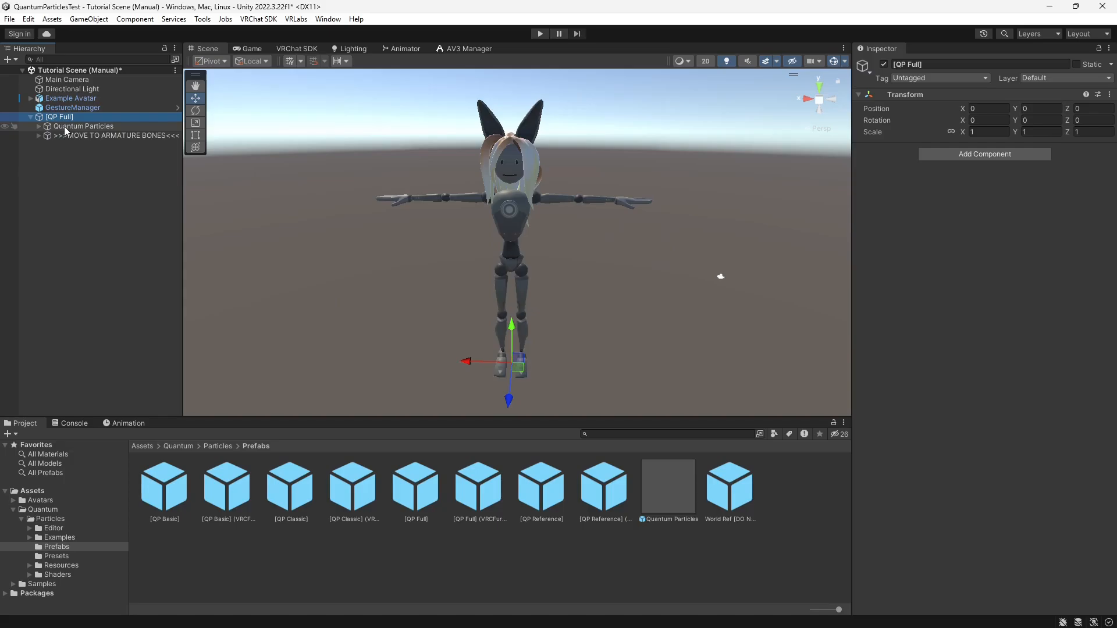
drag(66, 130, 72, 100)
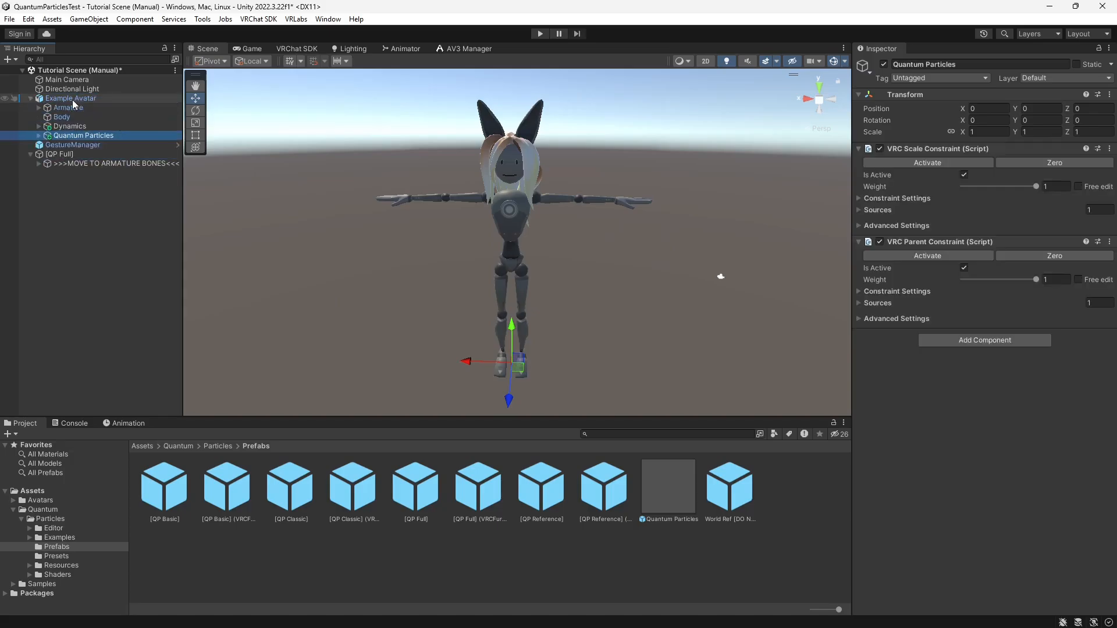
click(38, 164)
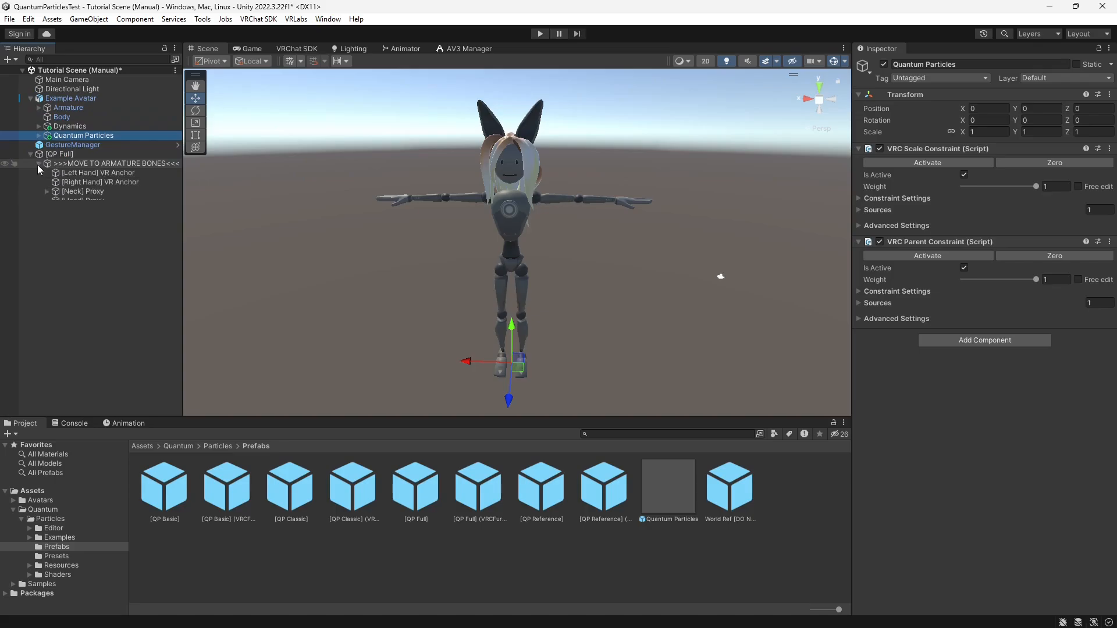
click(82, 172)
click(82, 181)
click(82, 191)
click(82, 201)
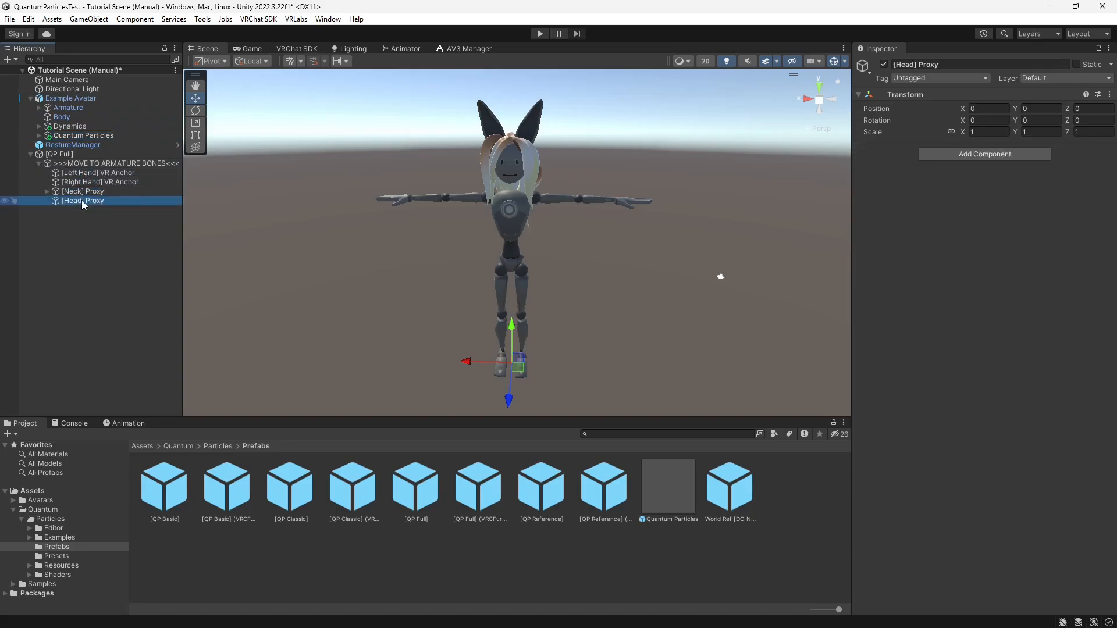
Parent [Neck] Proxy to the avatar's Neck bone and [Head] Proxy to its Head bone.
click(38, 108)
click(47, 117)
click(55, 145)
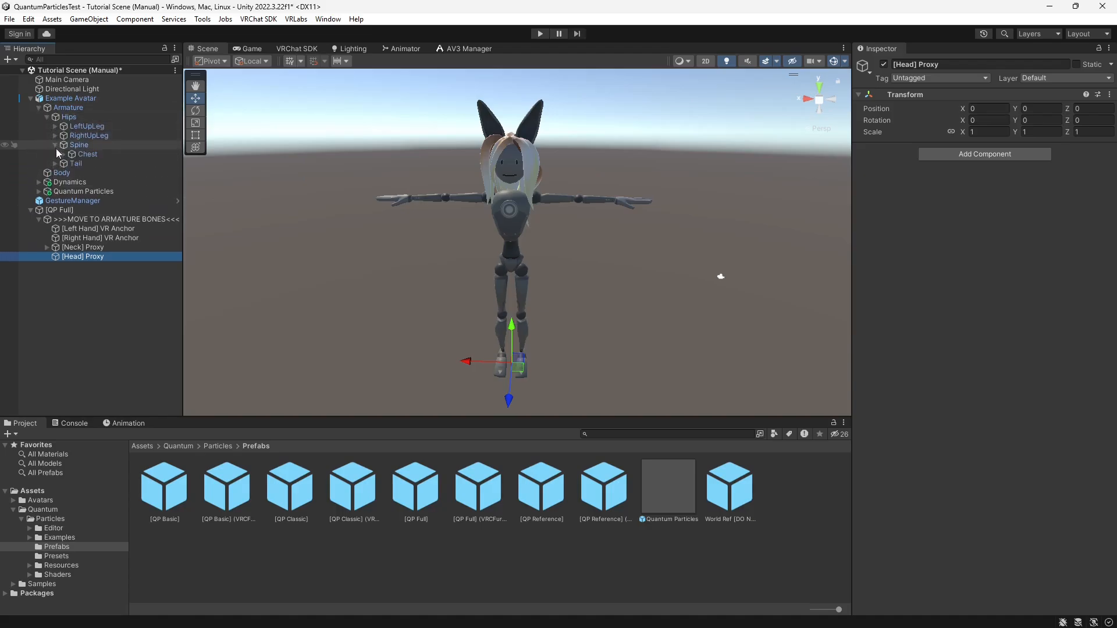
click(63, 154)
click(72, 182)
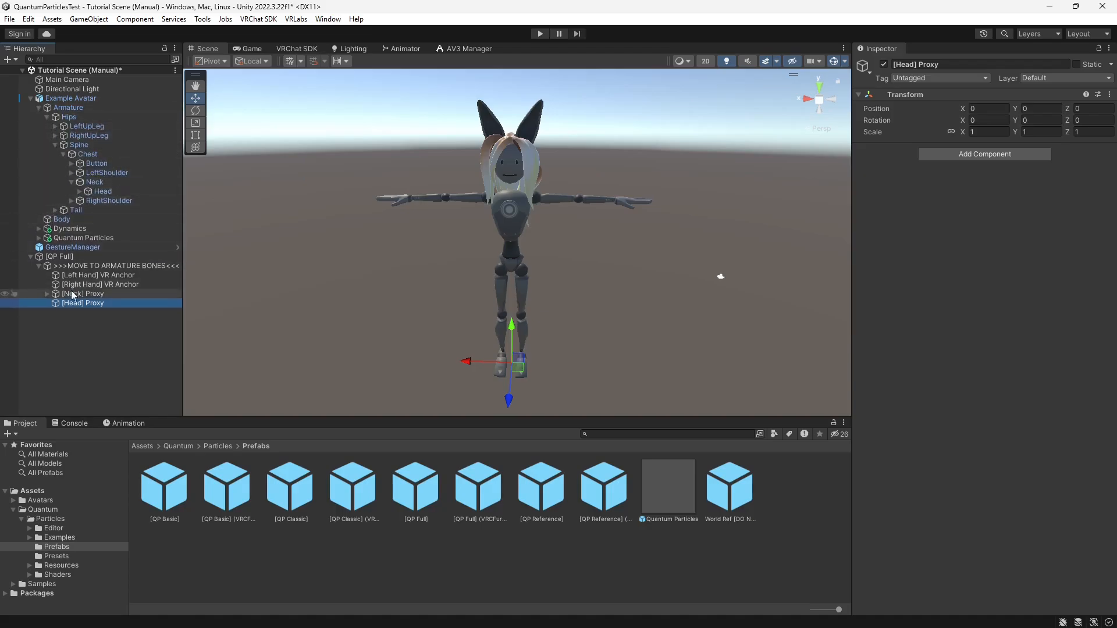
drag(72, 293, 94, 182)
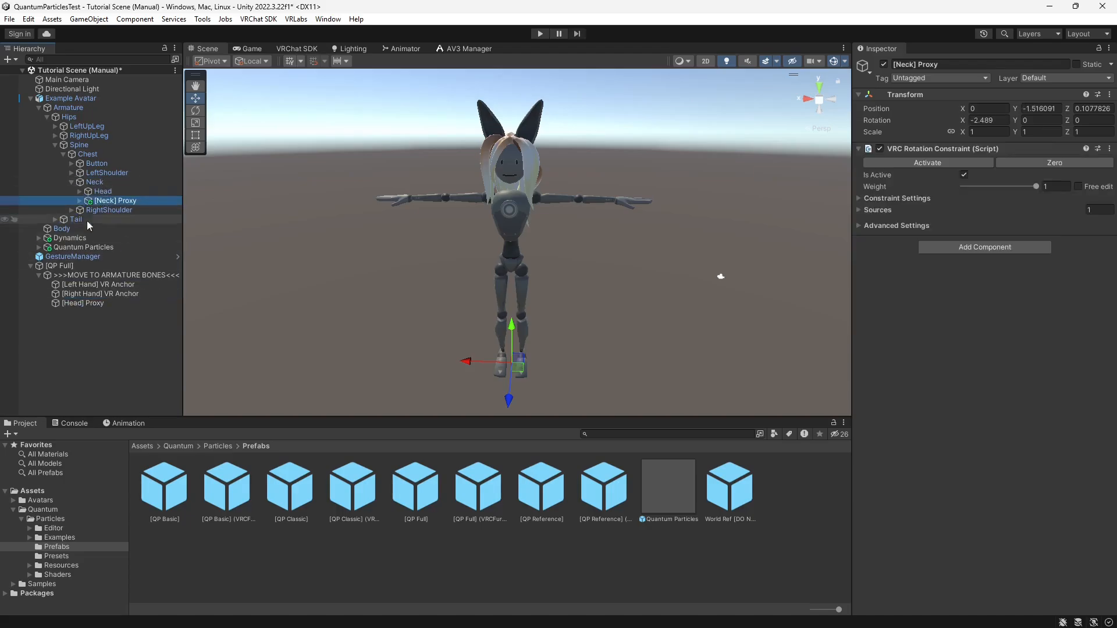
drag(82, 303, 113, 199)
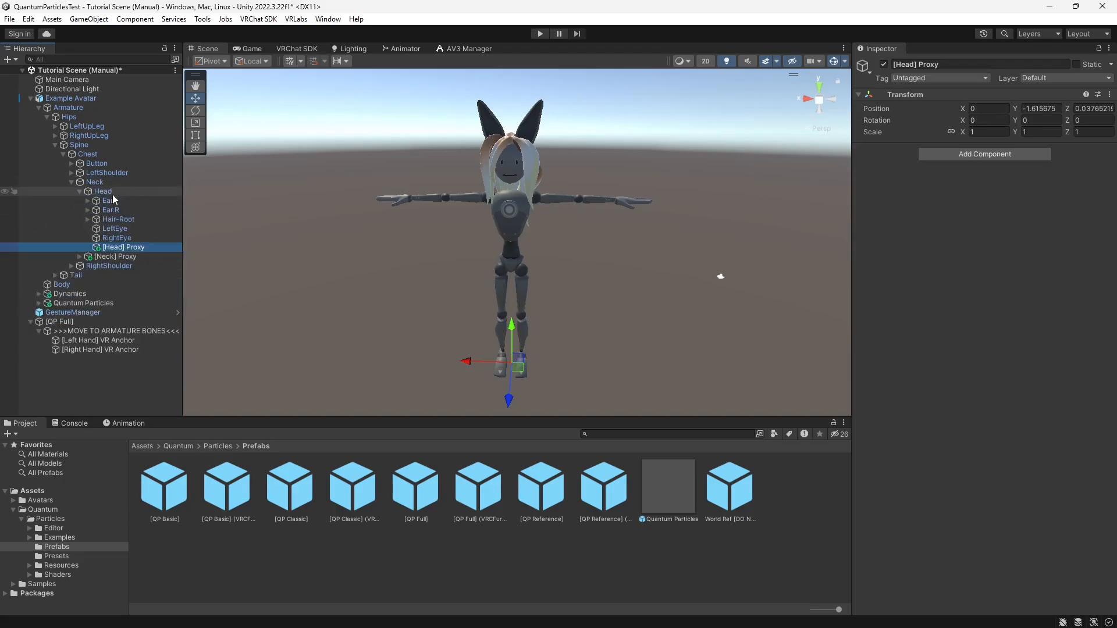
Reset the transforms of [Head] Proxy and [Neck] Proxy.
click(1109, 95)
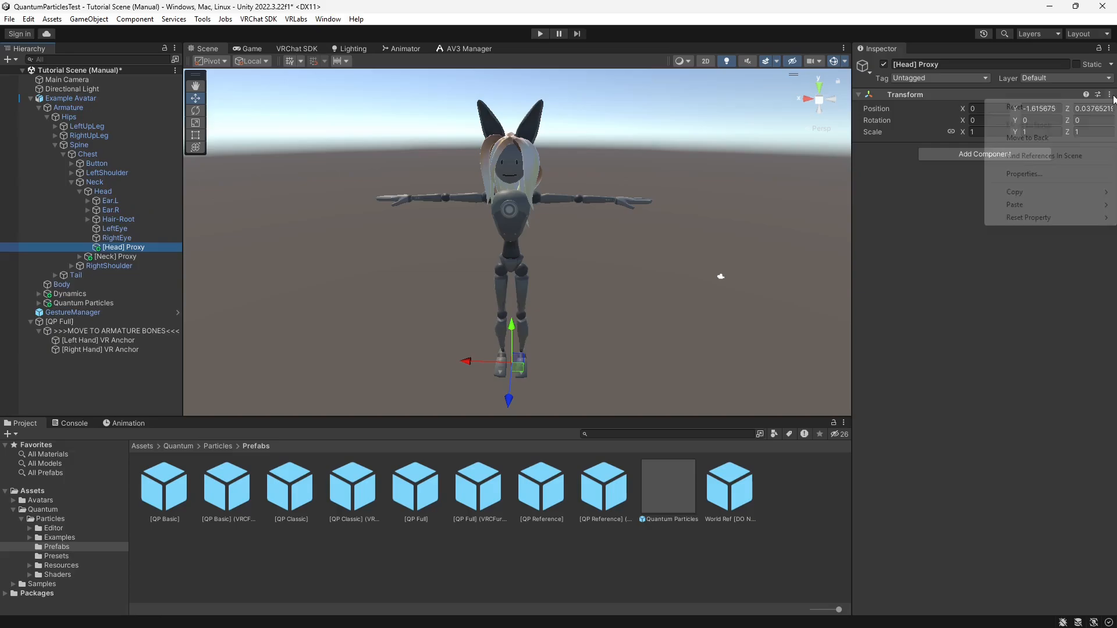
click(1066, 109)
click(115, 257)
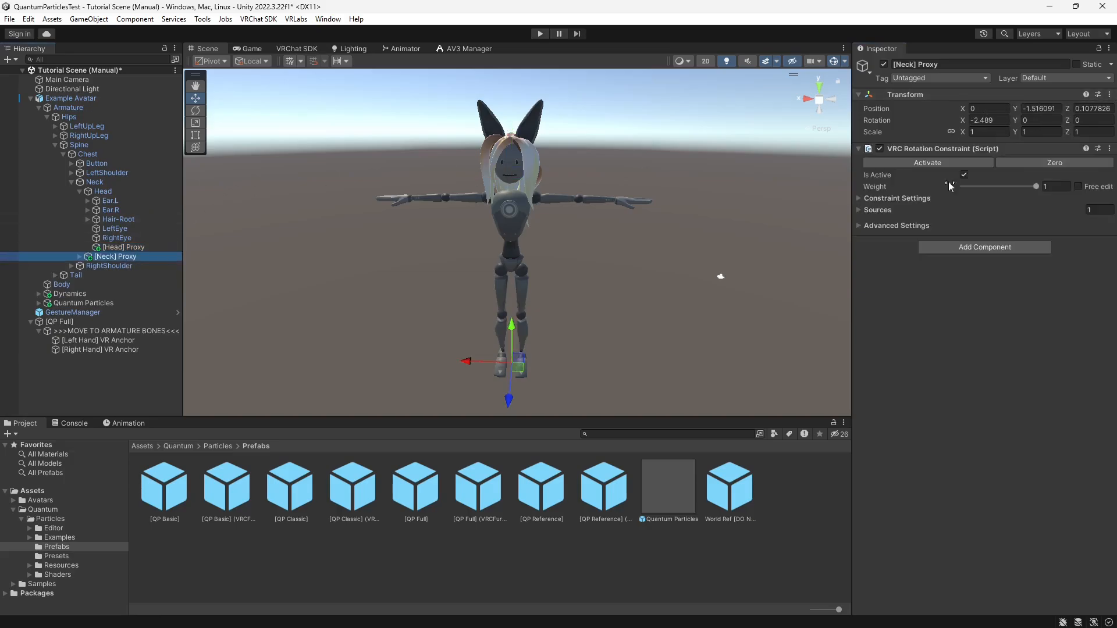
click(1109, 94)
click(1066, 108)
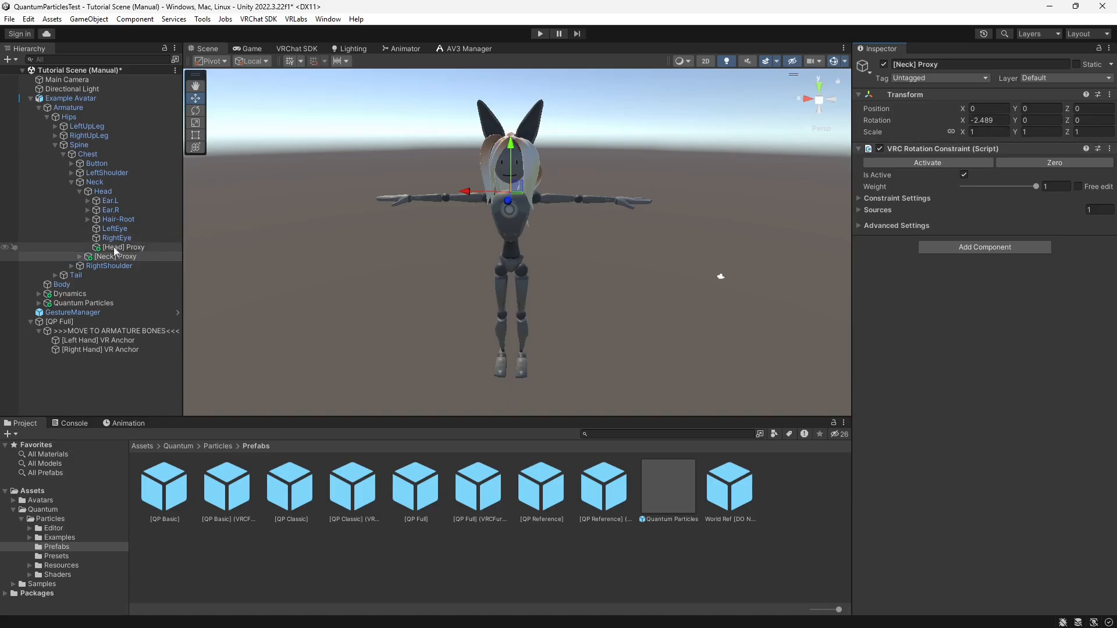
Move the Desktop Anchor under [Neck] Proxy in front of the avatar's face, at Y 0.208 and Z 0.856.
click(80, 258)
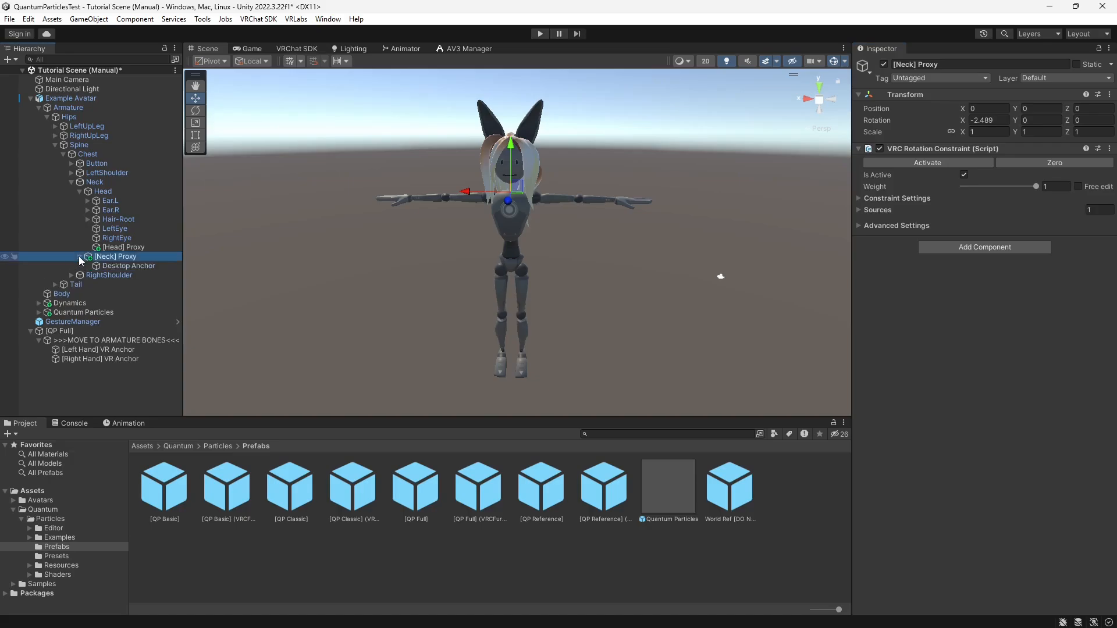
click(111, 267)
right_drag(611, 264, 389, 267)
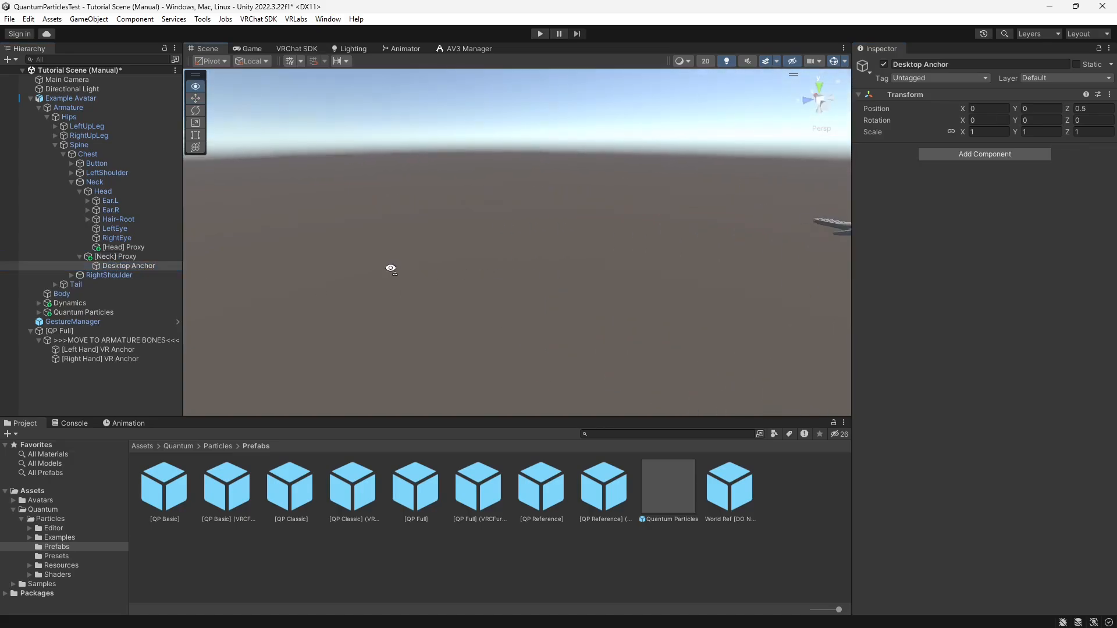
middle_drag(605, 256, 492, 215)
key(f)
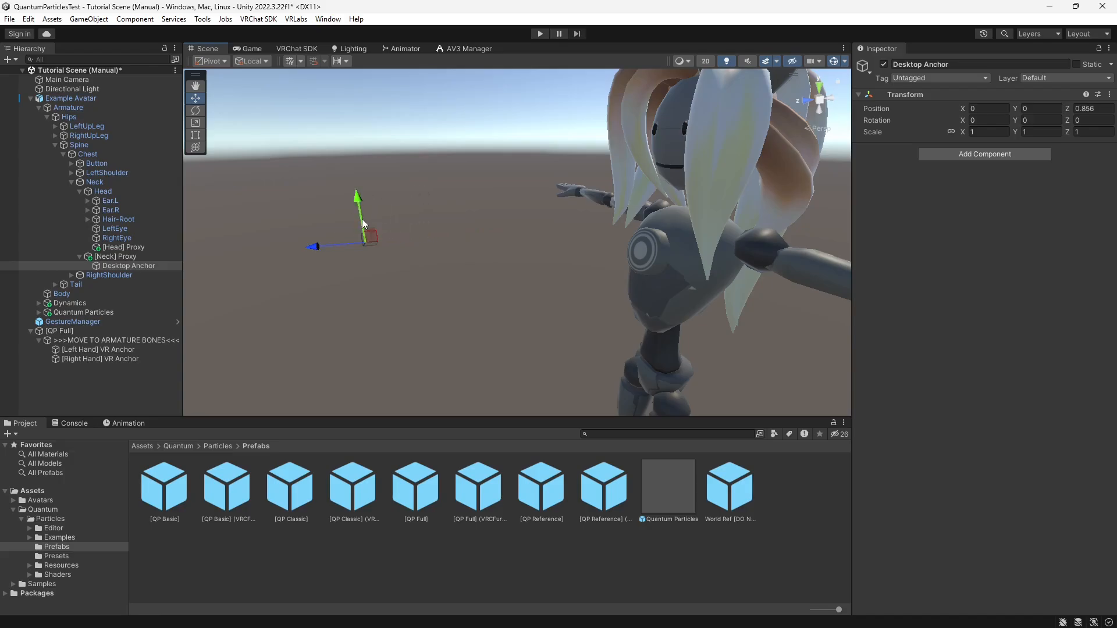
drag(356, 129, 342, 107)
middle_drag(341, 99, 458, 244)
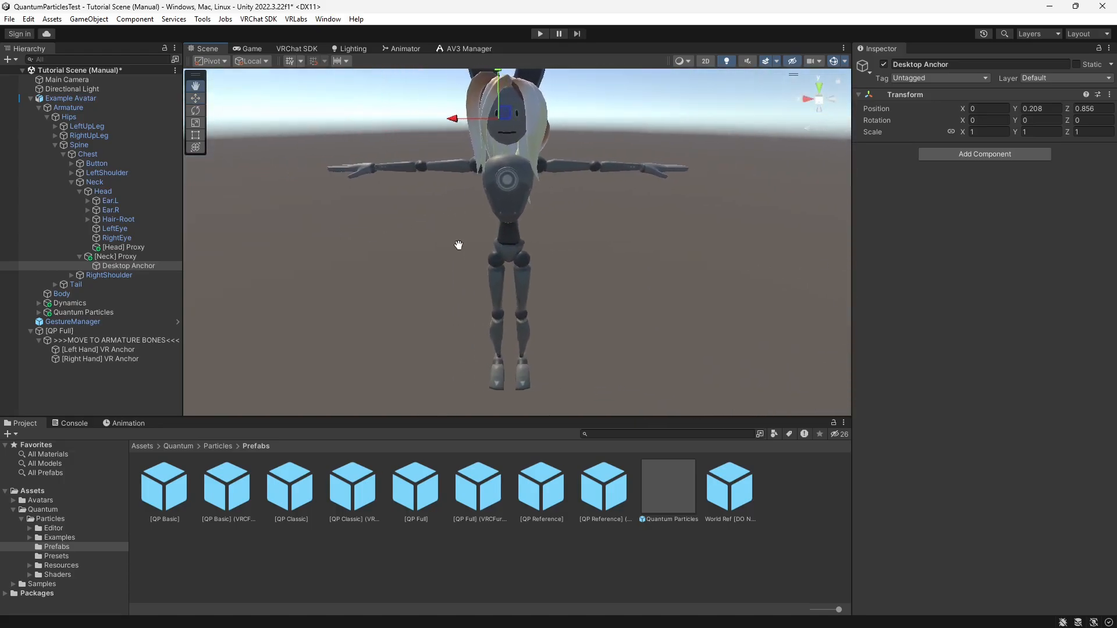
right_drag(458, 244, 464, 244)
middle_drag(464, 244, 456, 289)
right_drag(456, 289, 462, 311)
middle_drag(462, 310, 470, 298)
scroll(471, 301, down, 2)
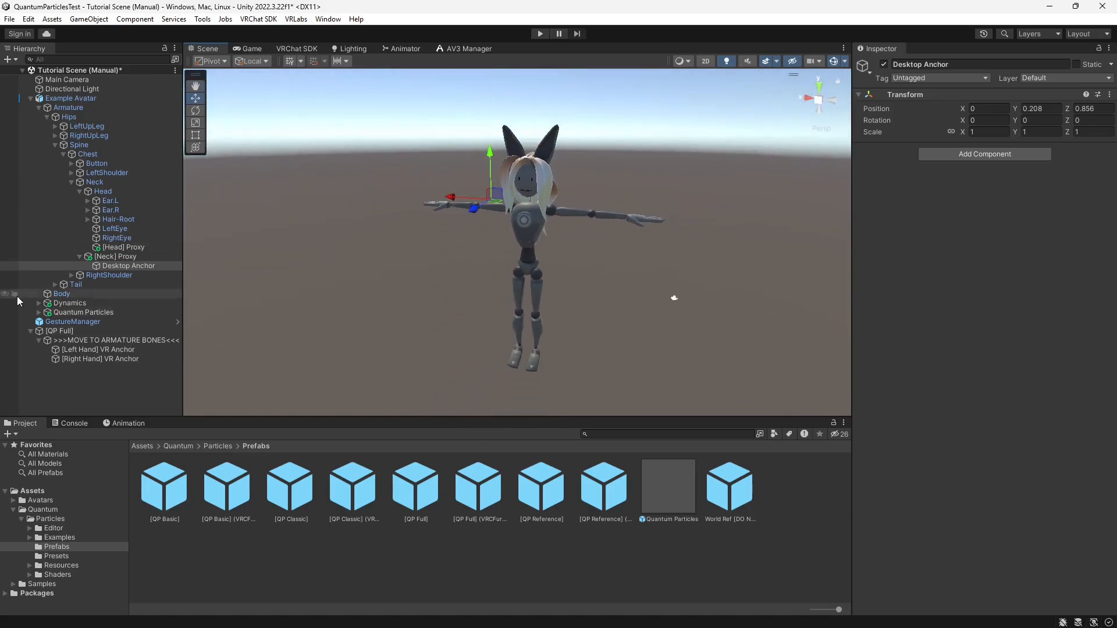
Expand the LeftShoulder chain and parent [Left Hand] VR Anchor to the last bone of the left index finger.
click(83, 351)
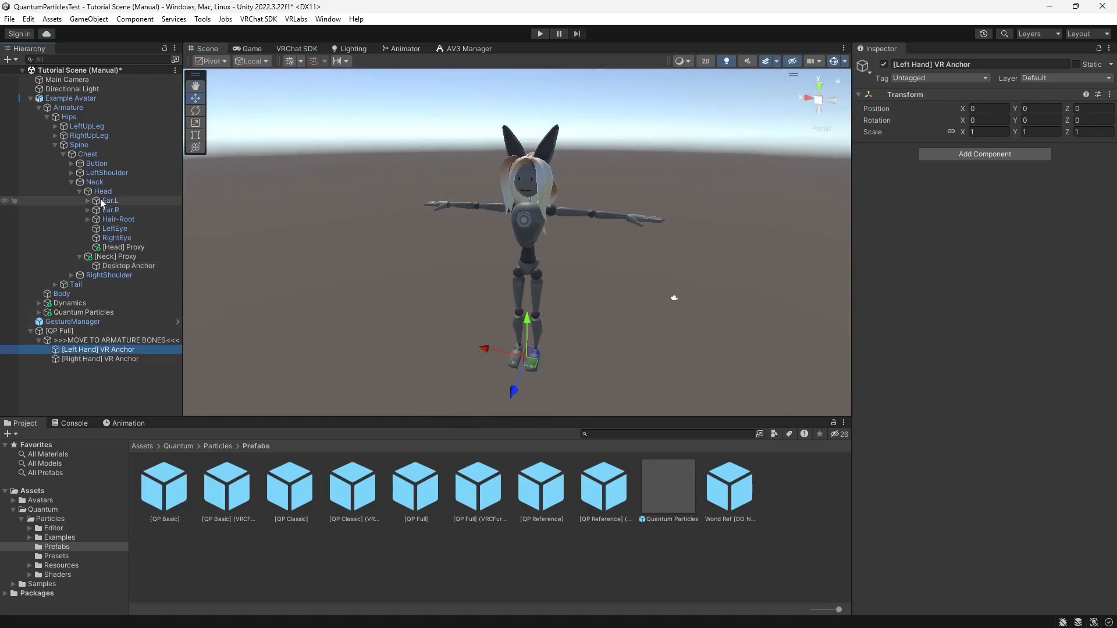
click(72, 173)
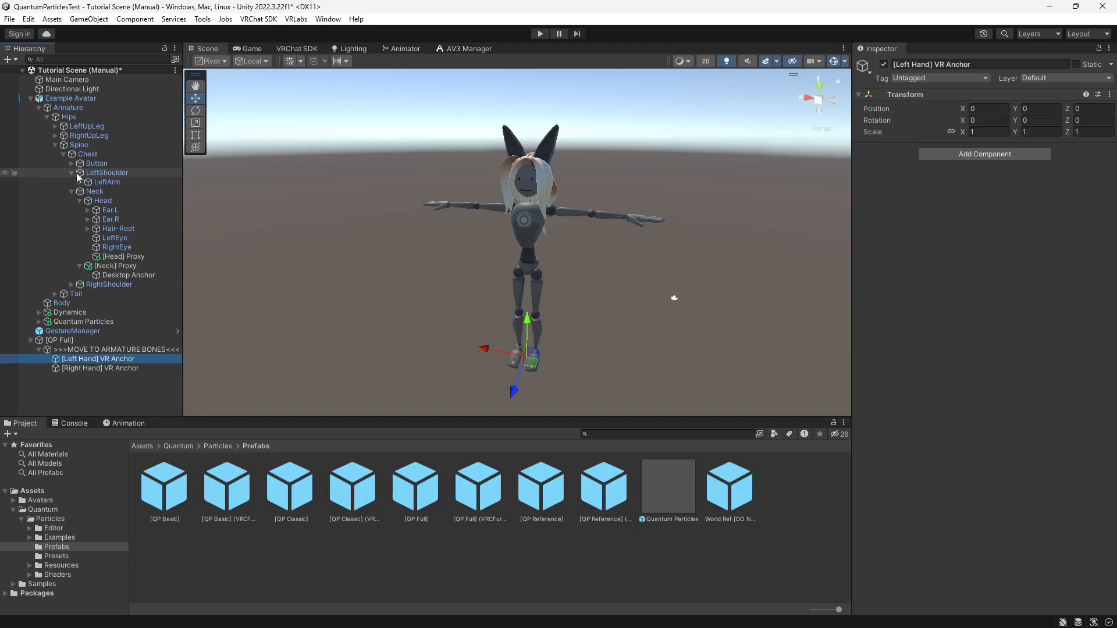
click(101, 173)
key(Right)
key(Right)
key(Right)
key(Right)
key(Right)
key(Right)
key(Right)
key(Right)
key(Right)
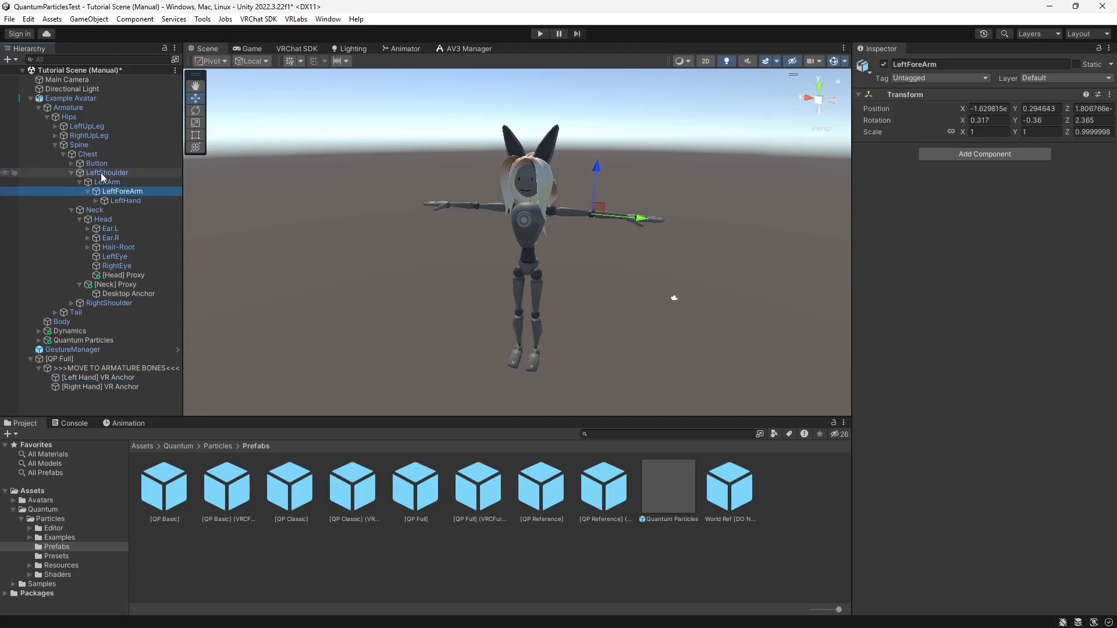
key(Right)
key(Right)
key(Right)
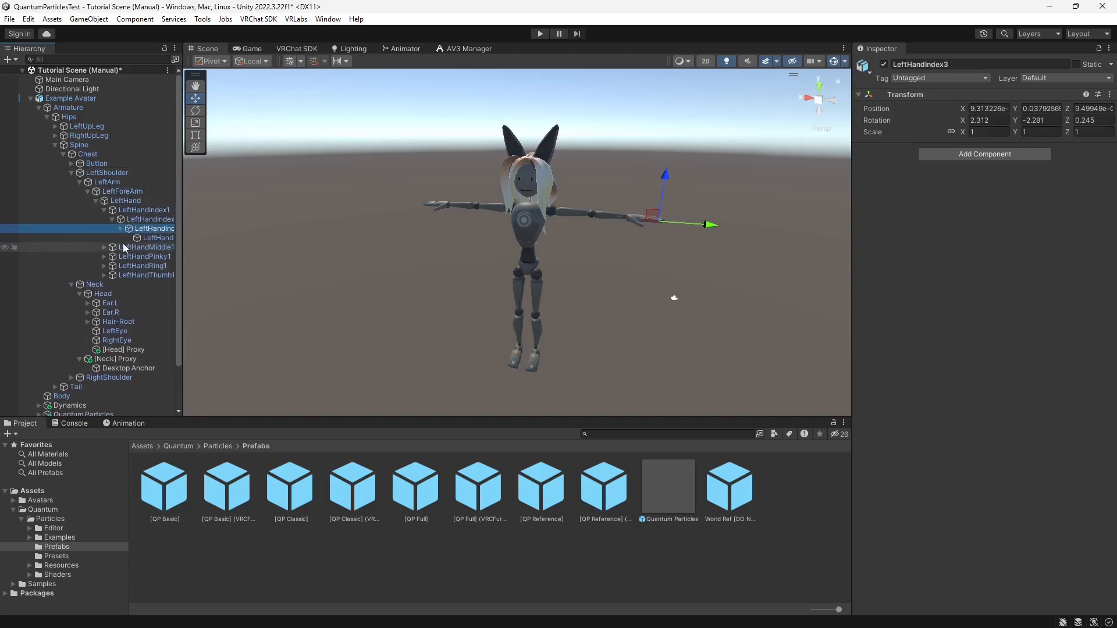
scroll(123, 243, down, 2)
drag(78, 402, 153, 190)
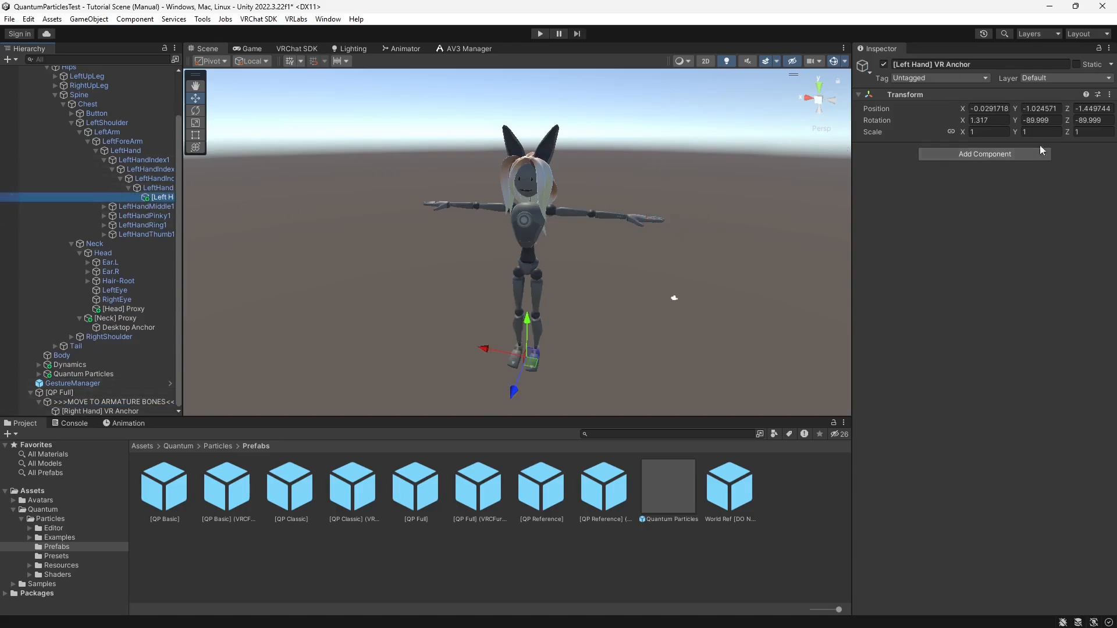
Reset the transform of [Left Hand] VR Anchor.
click(1110, 95)
click(1015, 108)
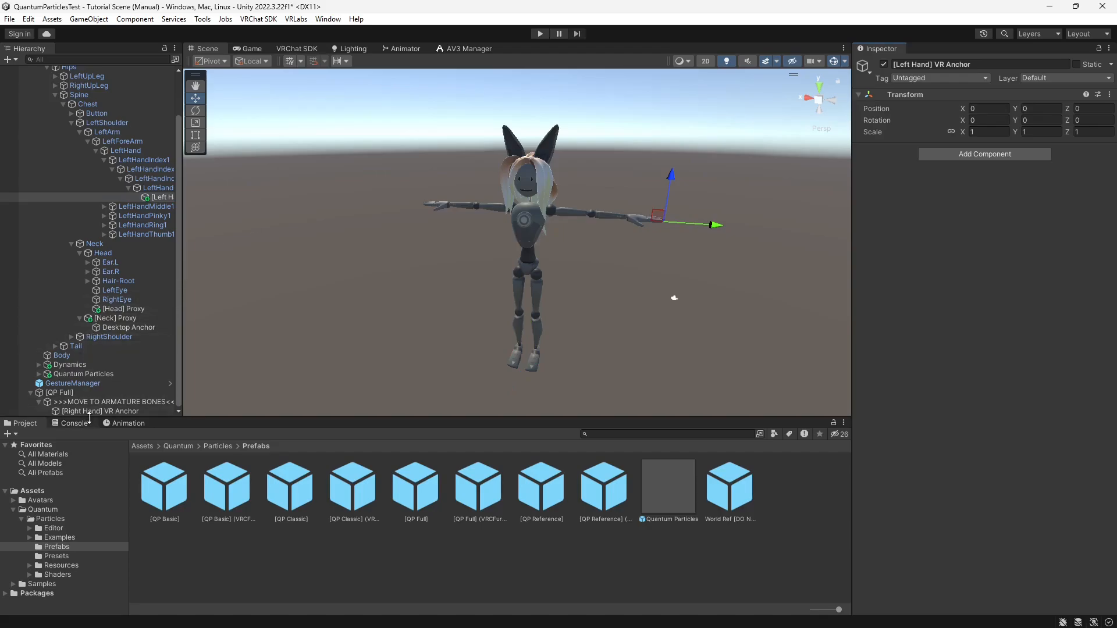
Expand the RightShoulder chain, parent [Right Hand] VR Anchor to the RightHand bone and reset its transform.
click(71, 337)
click(80, 346)
click(87, 355)
scroll(89, 353, down, 1)
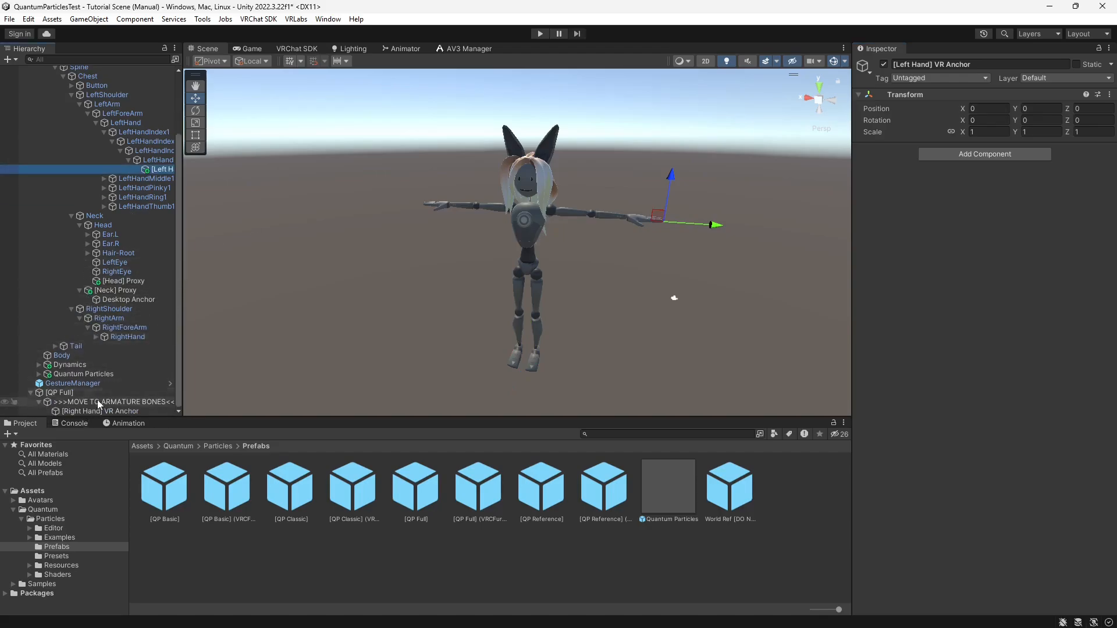
drag(100, 411, 127, 337)
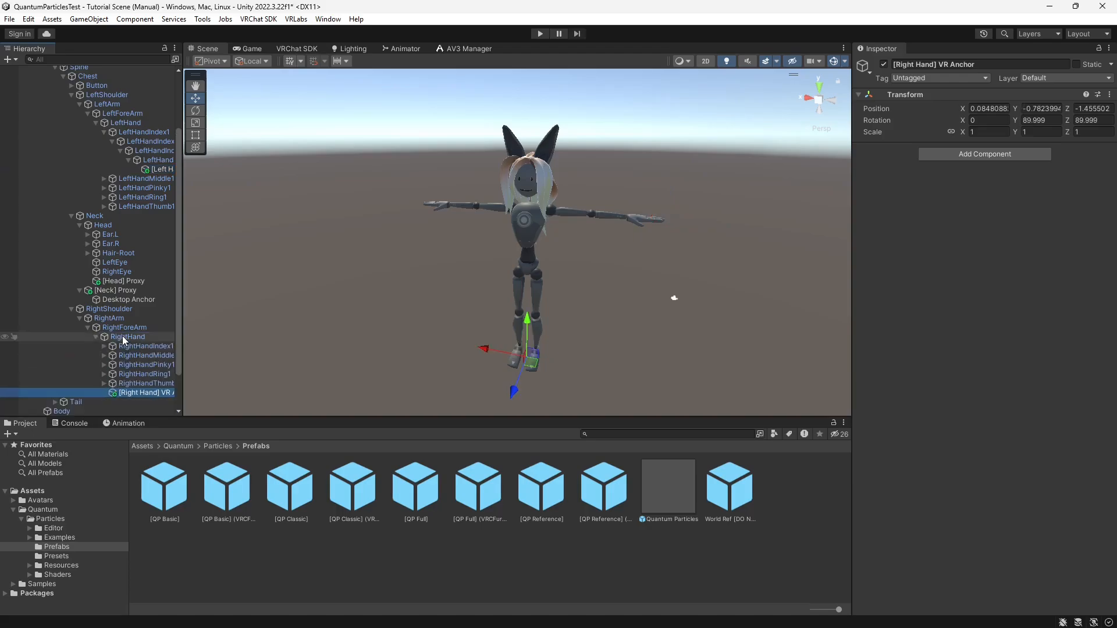
click(1109, 94)
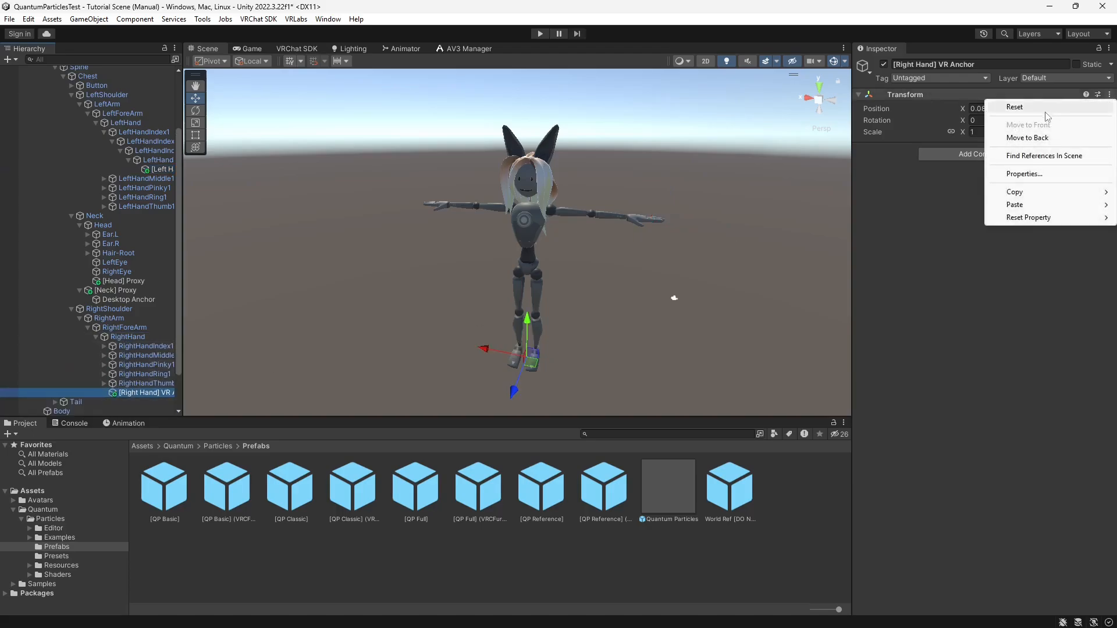
click(1015, 107)
Move [Right Hand] VR Anchor just below the right palm, at about X -0.0048, Y 0.049 and Z -0.058.
right_drag(446, 231, 502, 237)
middle_drag(420, 225, 493, 234)
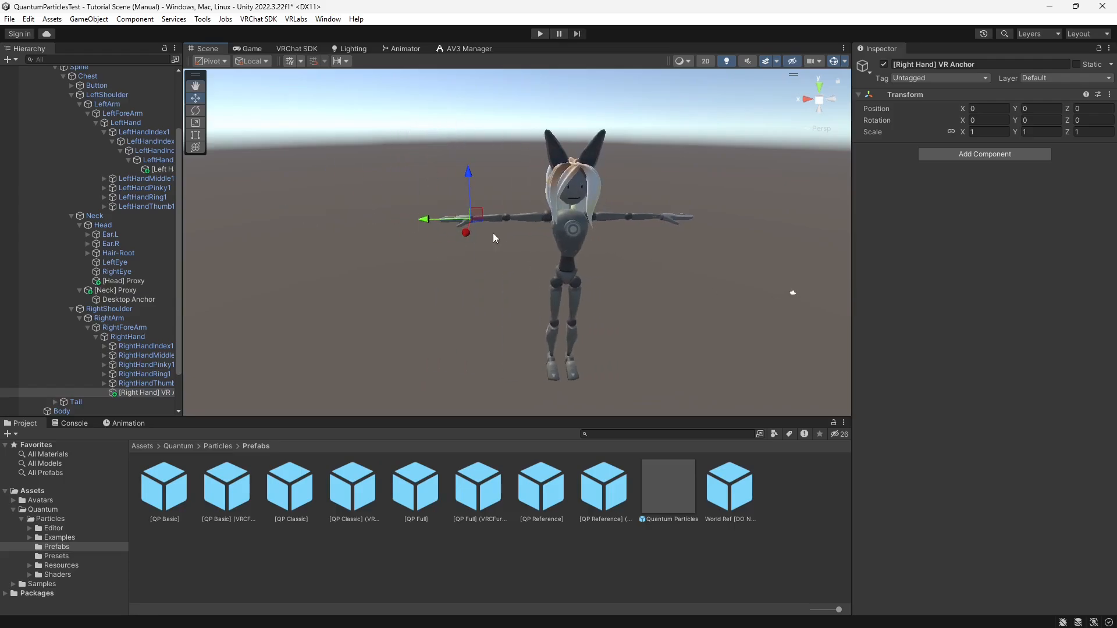
scroll(489, 236, up, 3)
scroll(486, 236, up, 3)
right_drag(486, 236, 420, 248)
middle_drag(420, 249, 470, 240)
right_drag(470, 239, 507, 226)
middle_drag(507, 227, 516, 237)
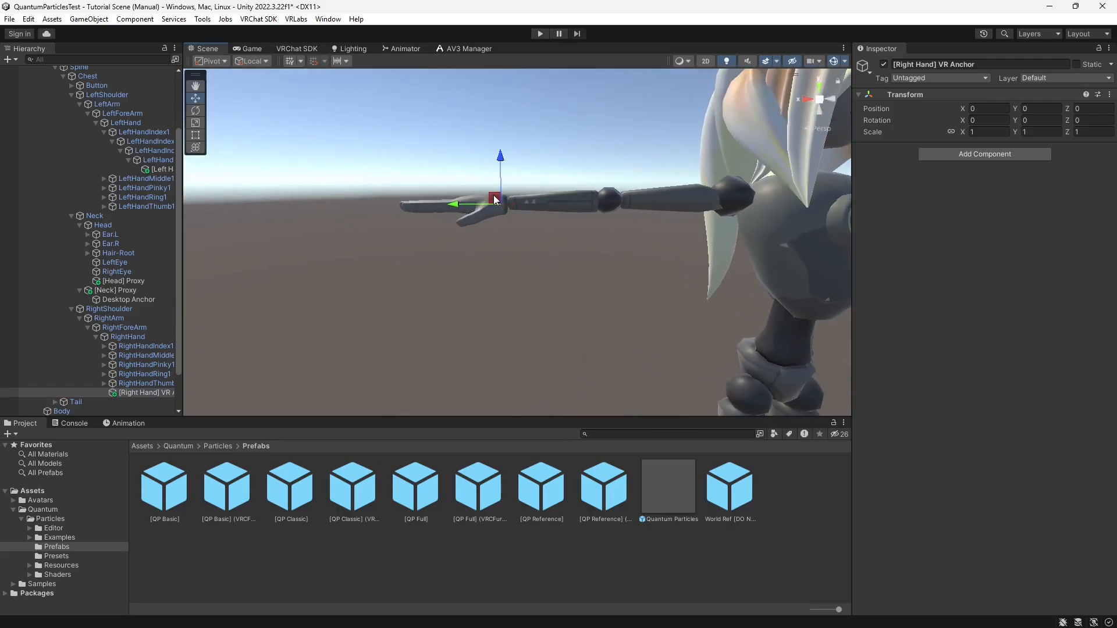
drag(493, 195, 474, 218)
right_drag(474, 218, 541, 209)
drag(540, 212, 539, 213)
right_drag(539, 213, 463, 280)
middle_drag(462, 280, 446, 276)
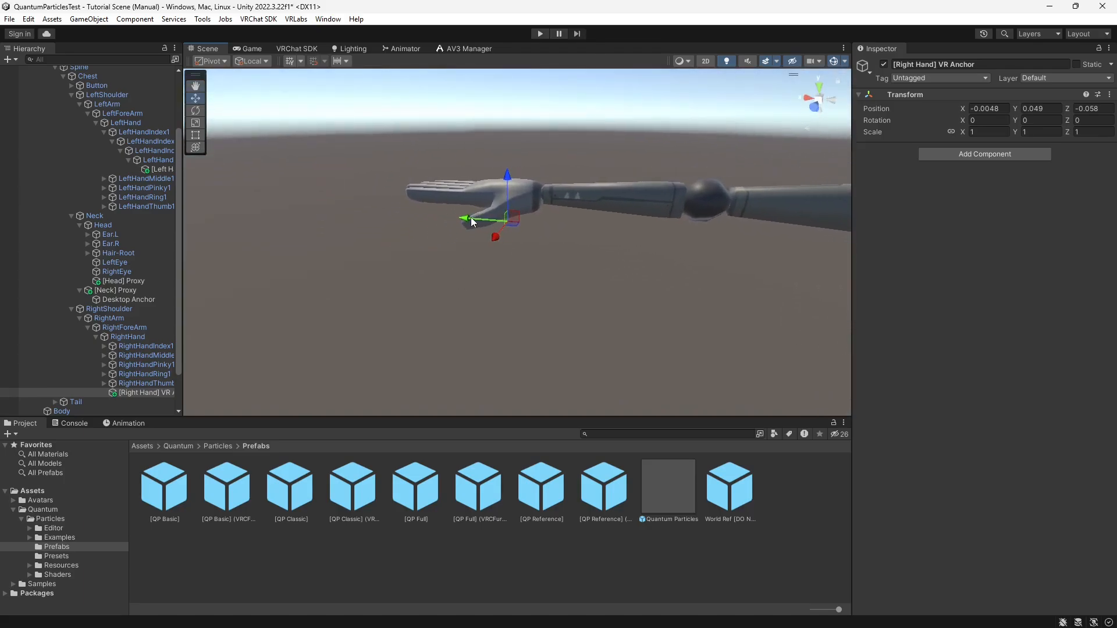
Rotate [Right Hand] VR Anchor to -90 degrees on X so its Z axis points along the fingers.
click(195, 110)
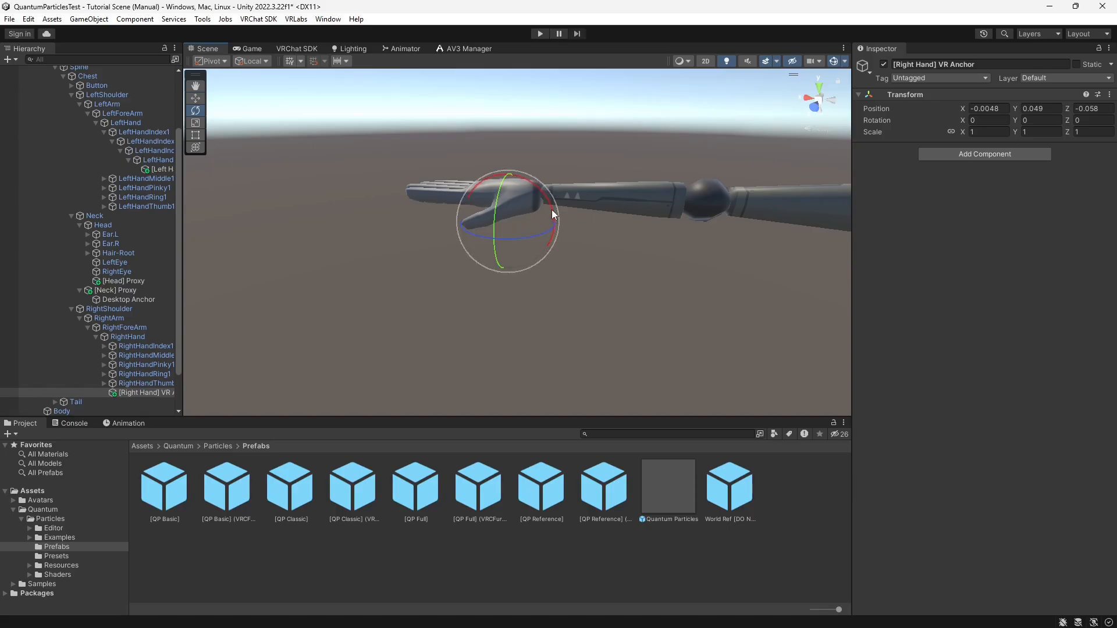
drag(552, 212, 462, 144)
click(195, 98)
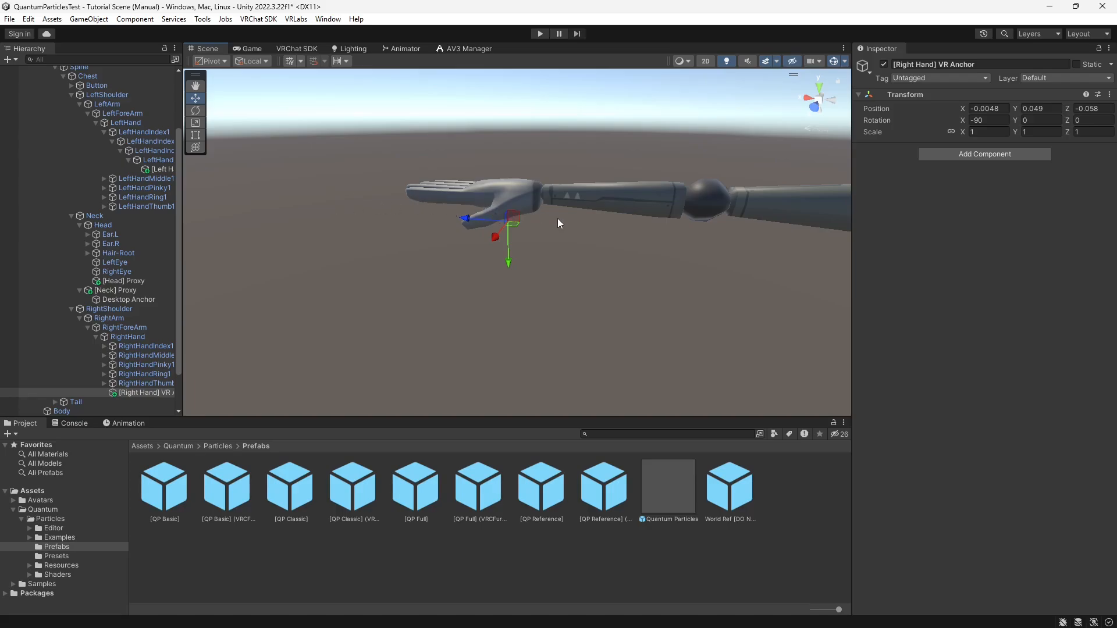
scroll(557, 218, down, 8)
right_drag(589, 311, 488, 302)
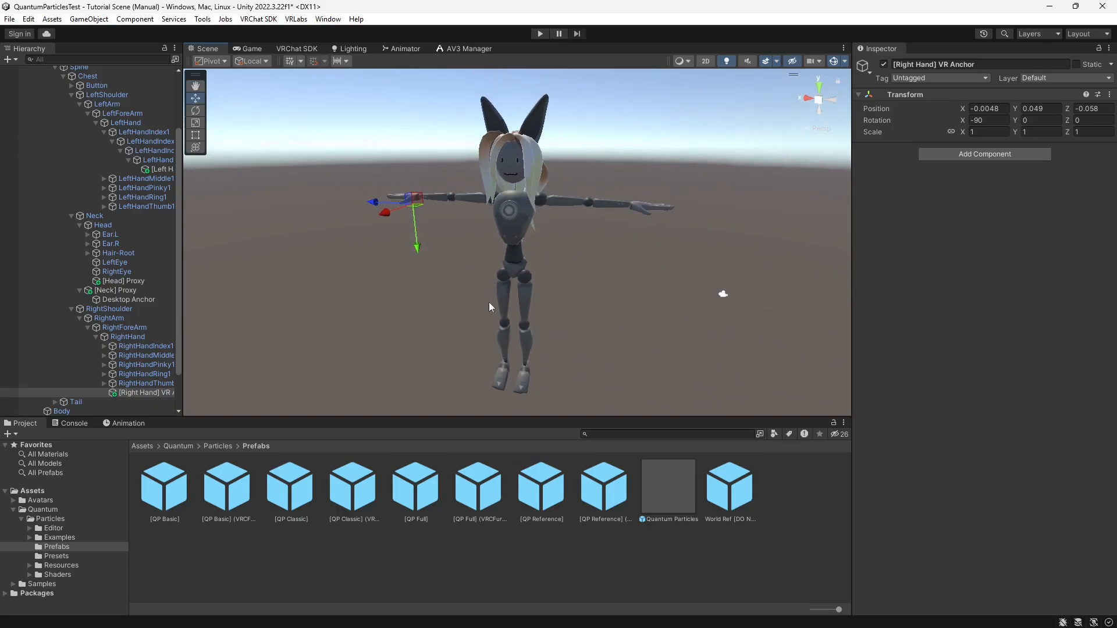
Collapse the Example Avatar hierarchy and delete the leftover [QP Full] object from the scene.
scroll(67, 254, up, 3)
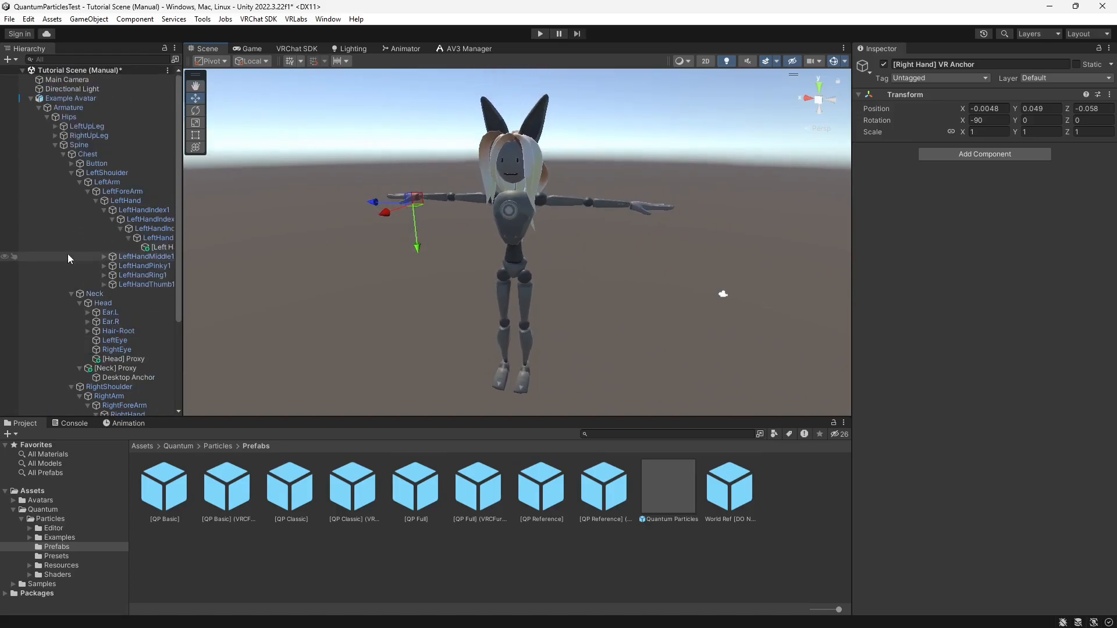
click(30, 98)
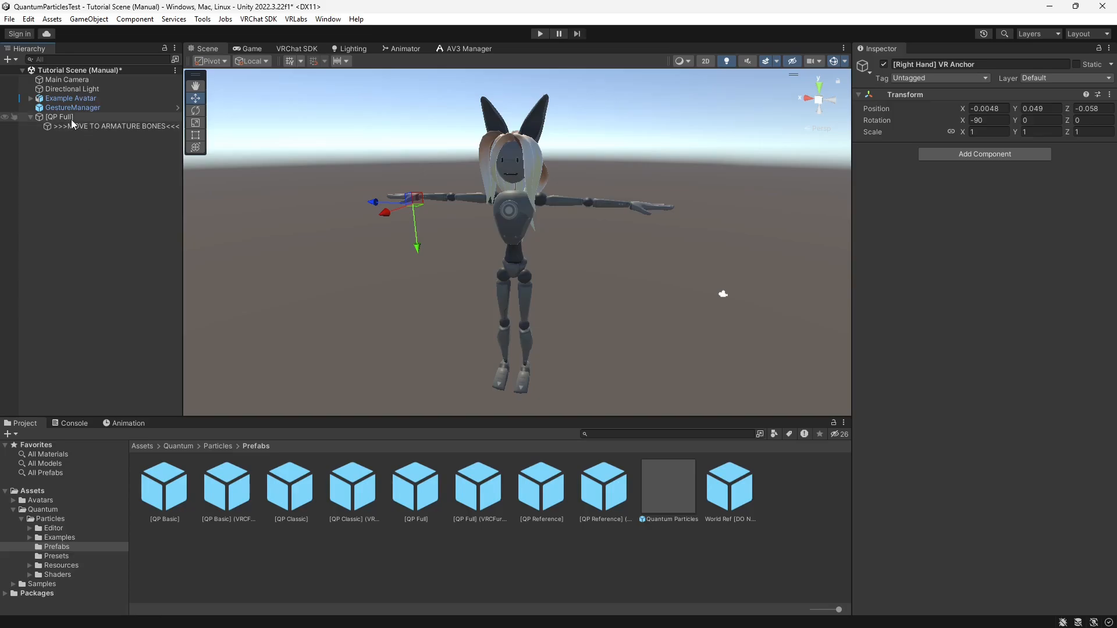
click(71, 120)
key(Delete)
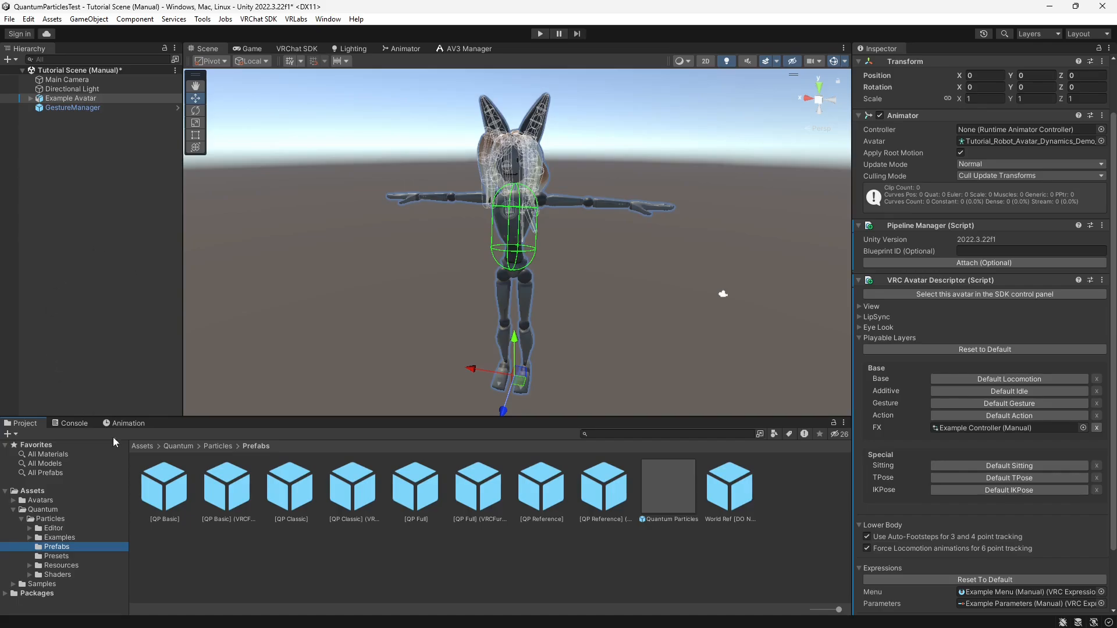
Show the Resources > Full > Expressions folder and load Example Avatar into AV3 Manager.
click(30, 565)
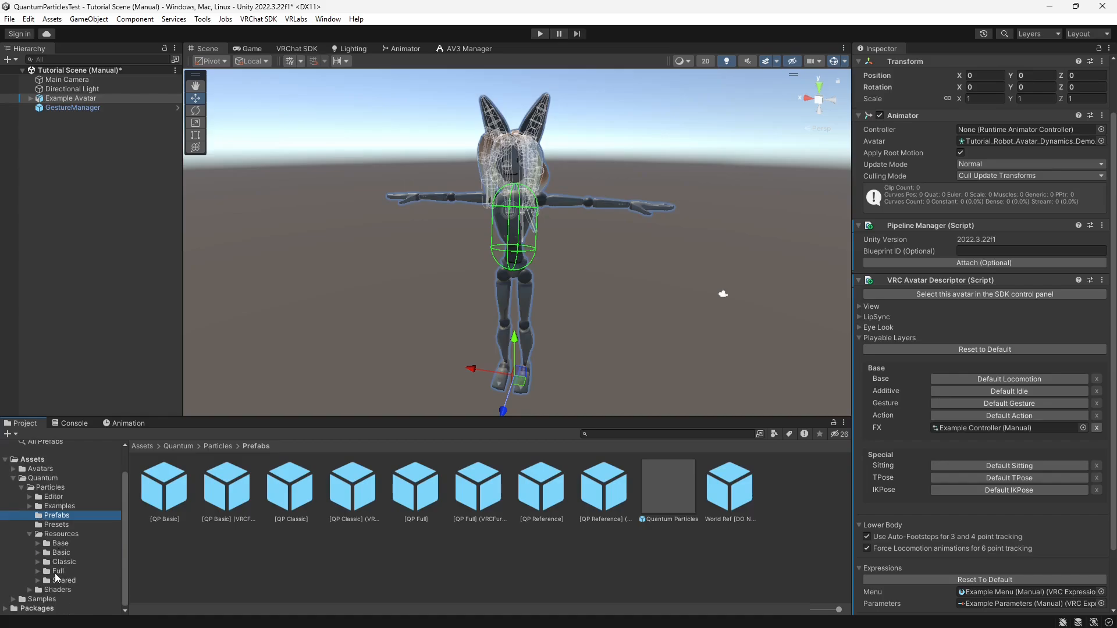
click(38, 571)
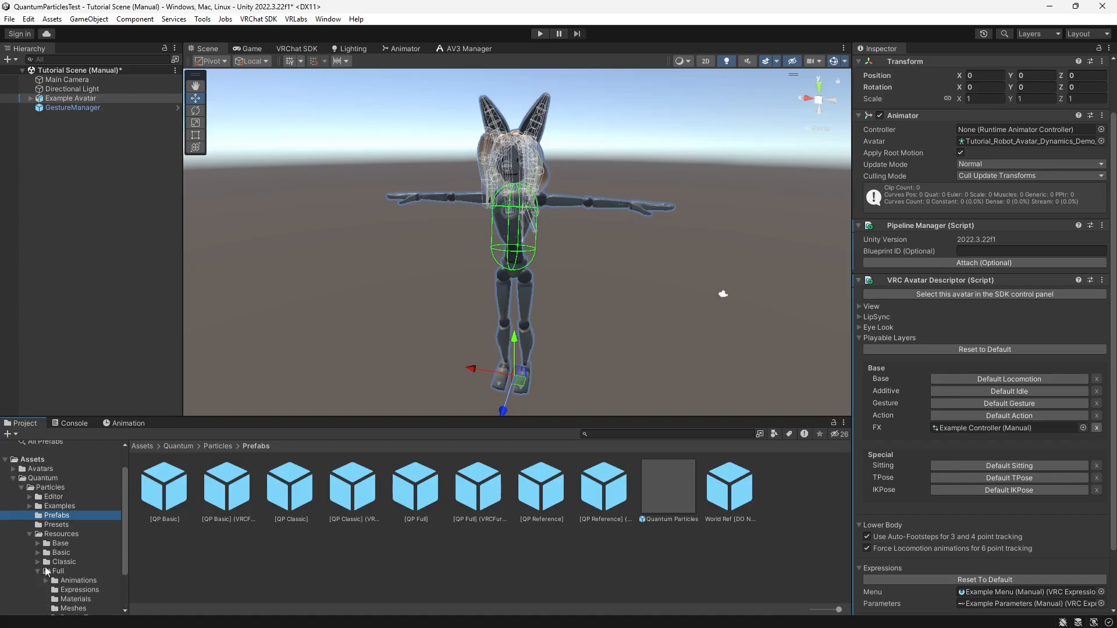
click(76, 555)
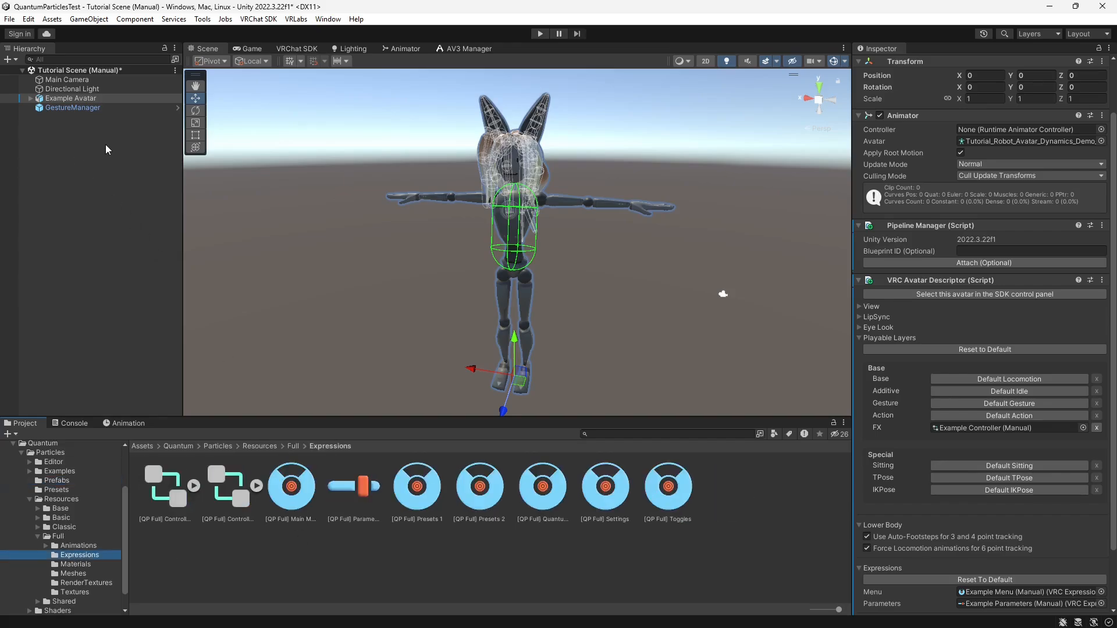
click(463, 50)
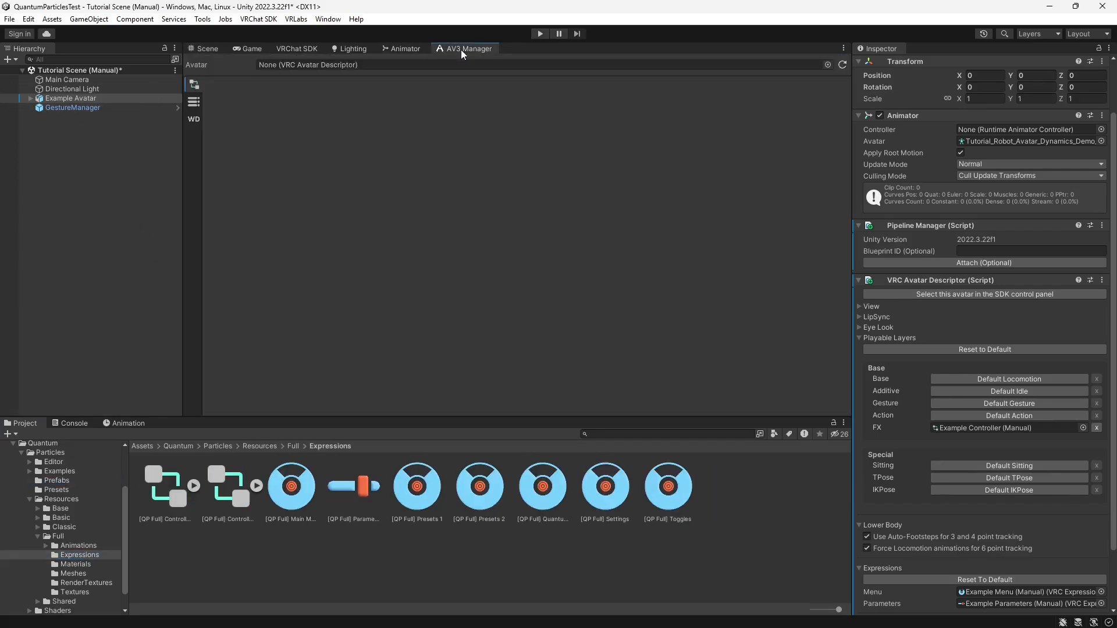
drag(64, 99, 296, 66)
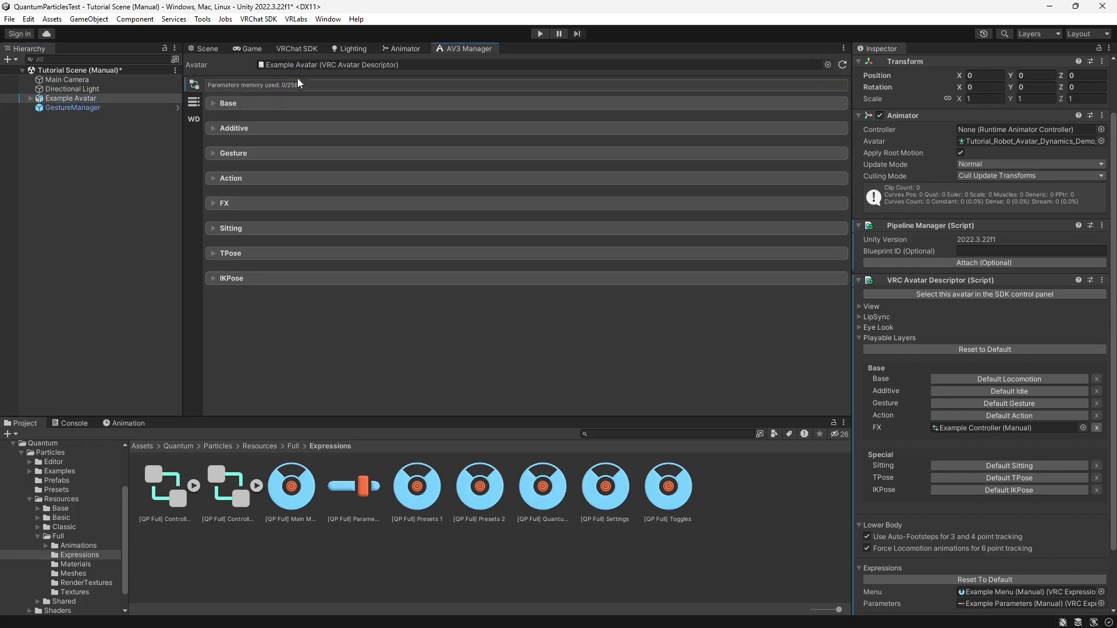
Try [QP Full] Controller as the animator to merge into the FX layer, checking its parameters for type conflicts.
click(213, 205)
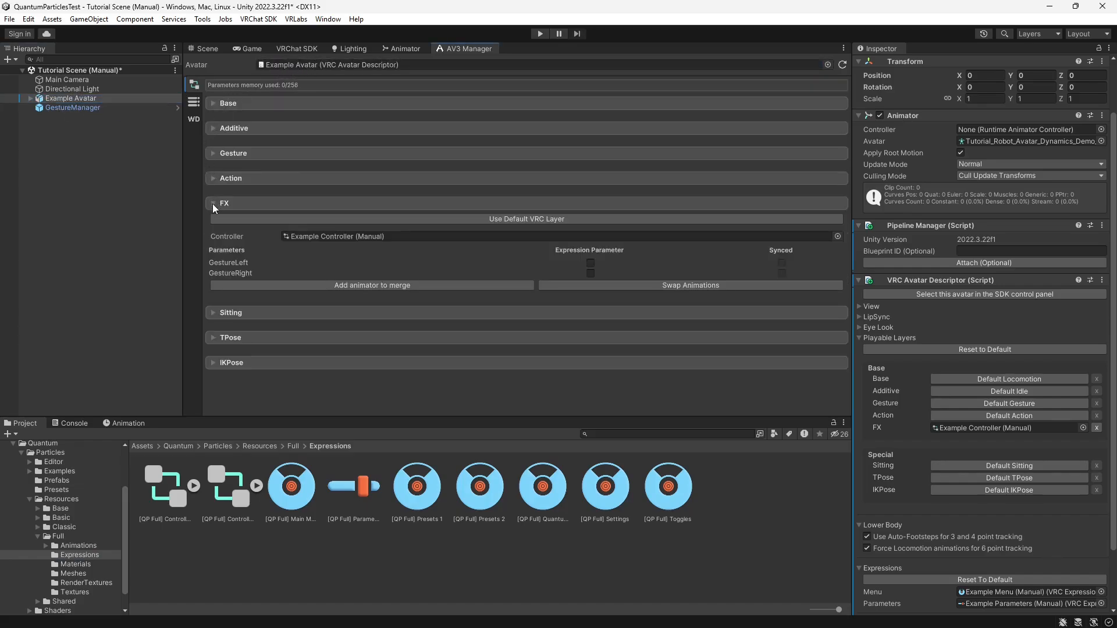
click(332, 285)
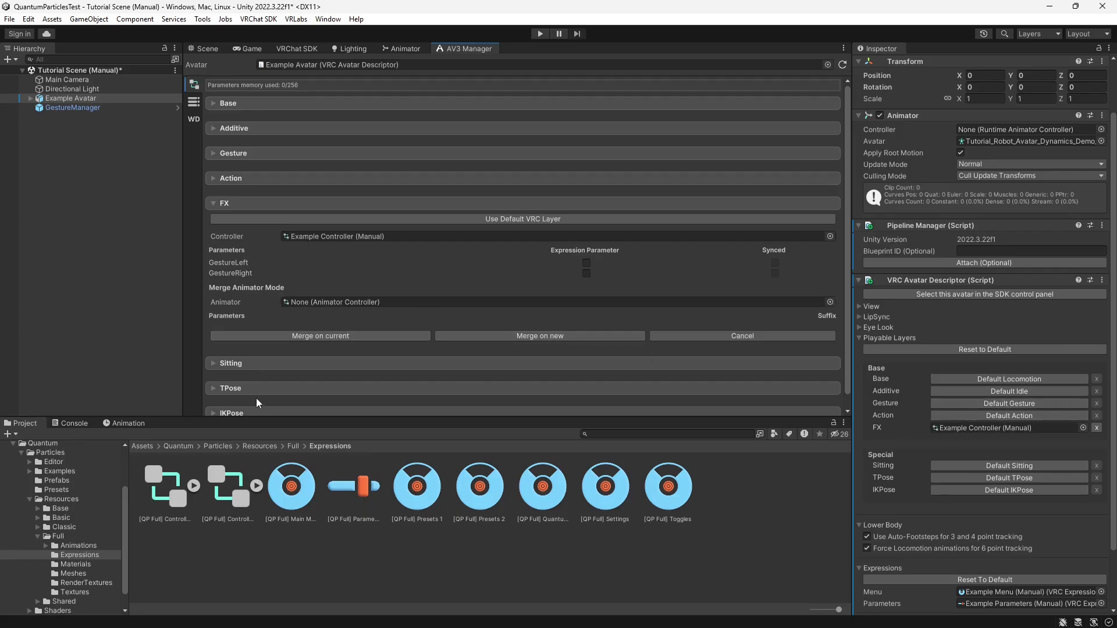
drag(166, 496, 333, 302)
scroll(268, 320, down, 3)
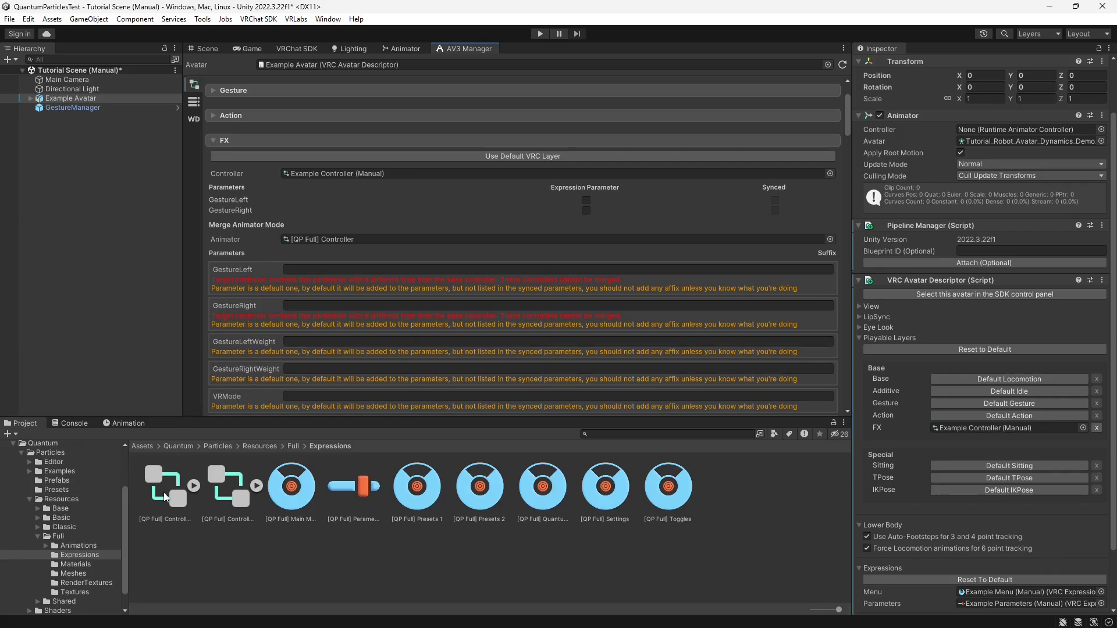
scroll(381, 330, up, 3)
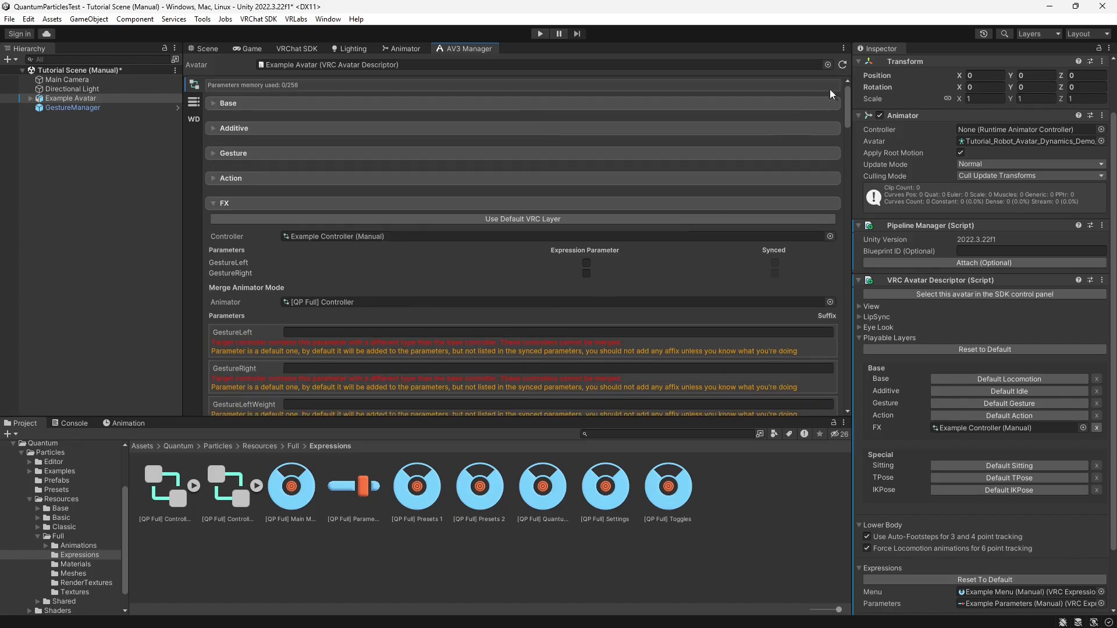
click(842, 65)
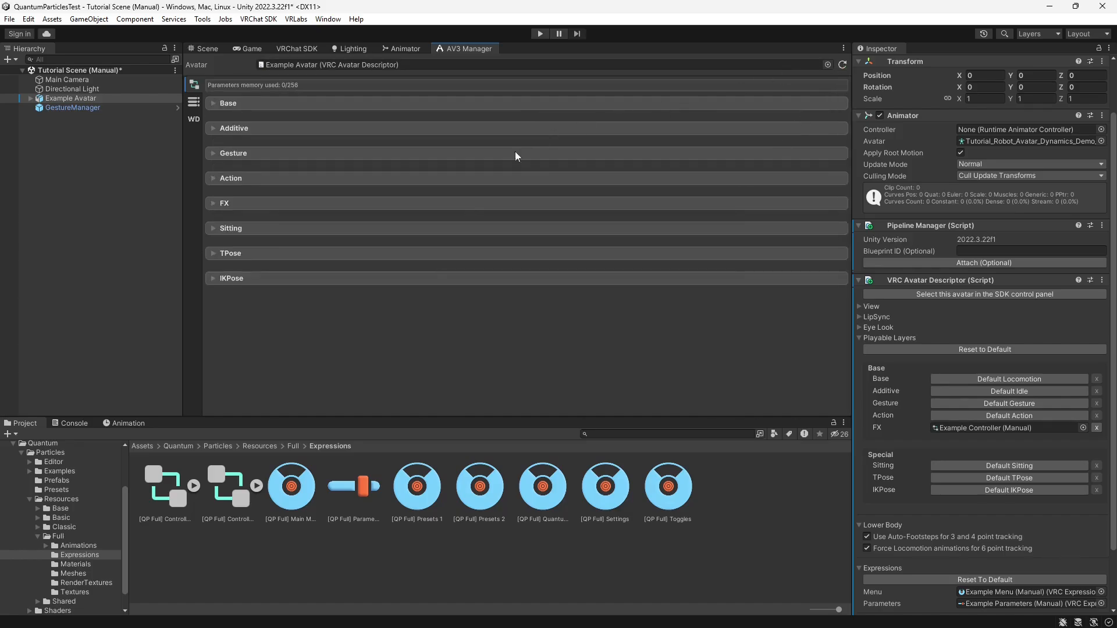
Merge [QP Full] Controller (IntGestures) onto the avatar's current FX controller.
click(213, 203)
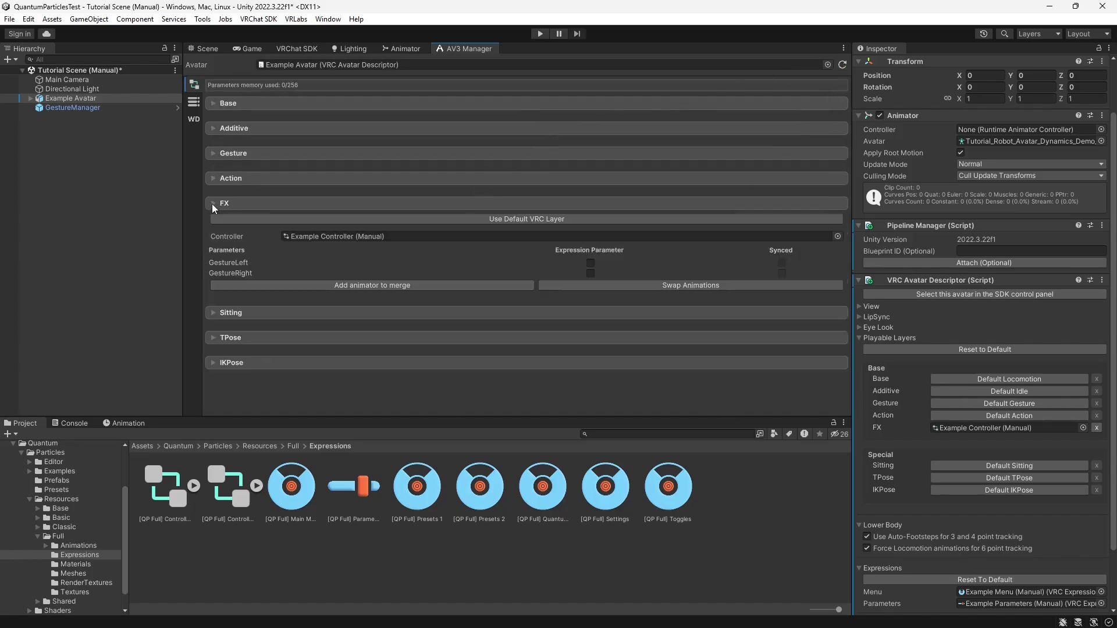
click(265, 286)
drag(227, 497, 344, 298)
scroll(344, 298, down, 2)
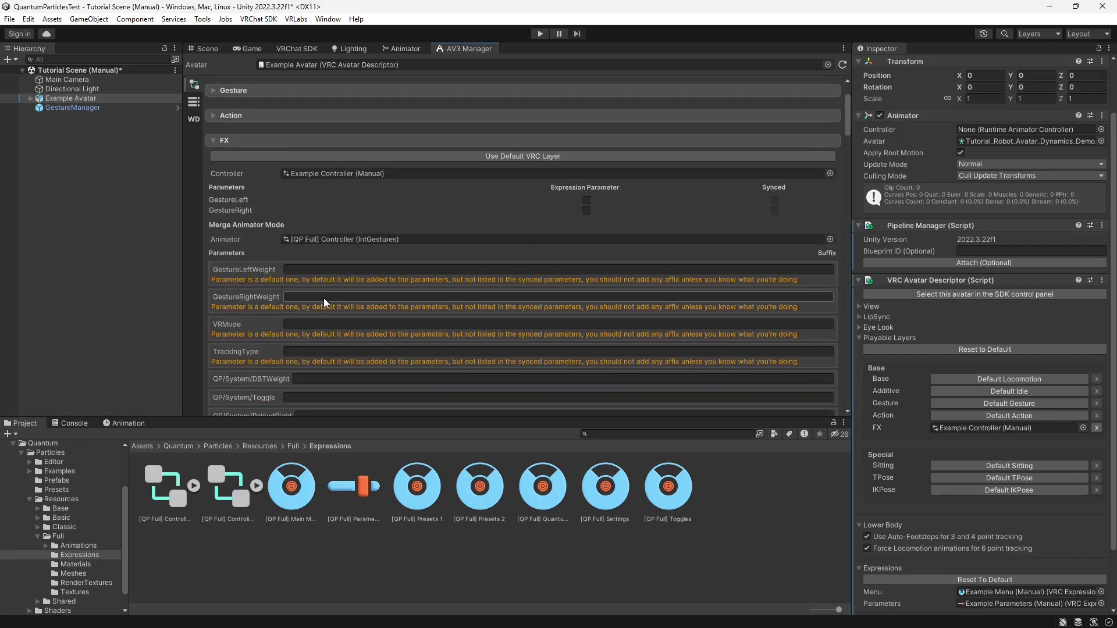
scroll(323, 298, down, 15)
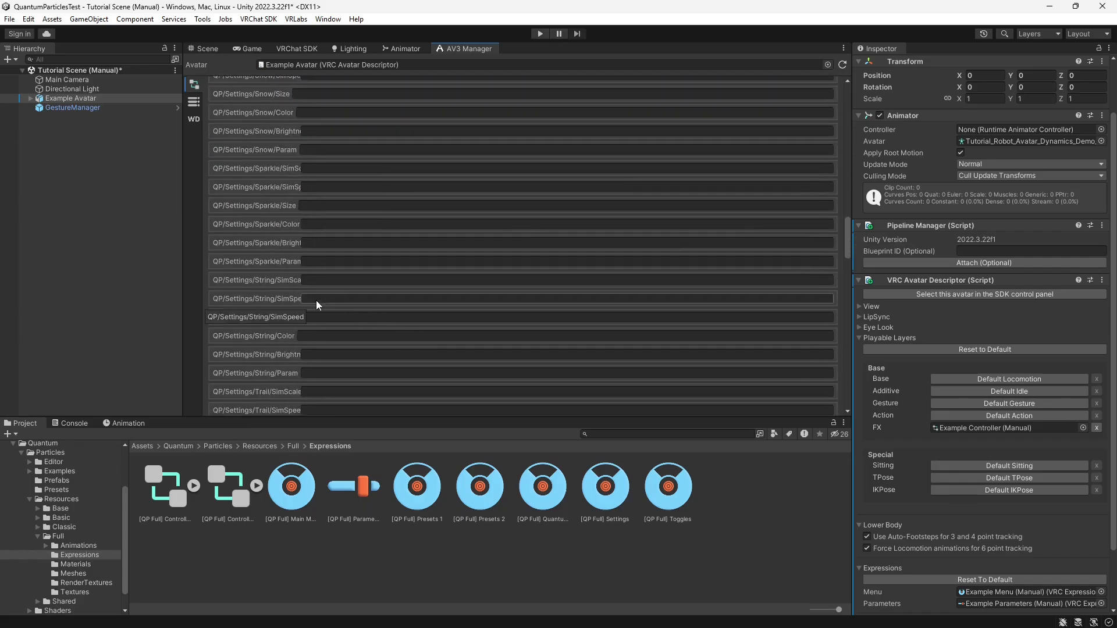
scroll(315, 301, down, 10)
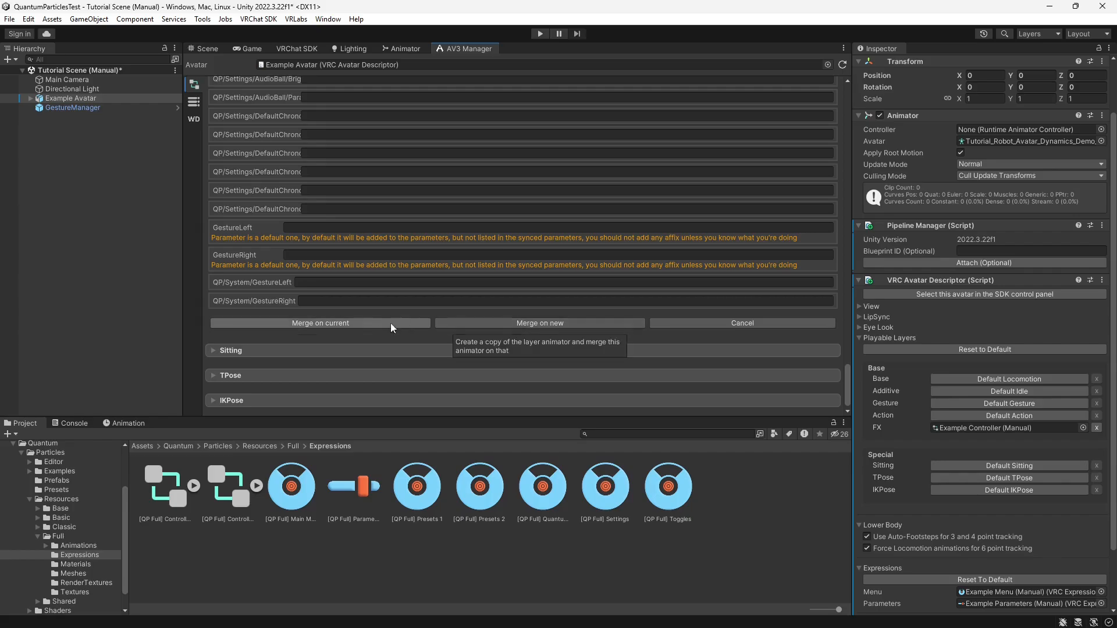
click(372, 324)
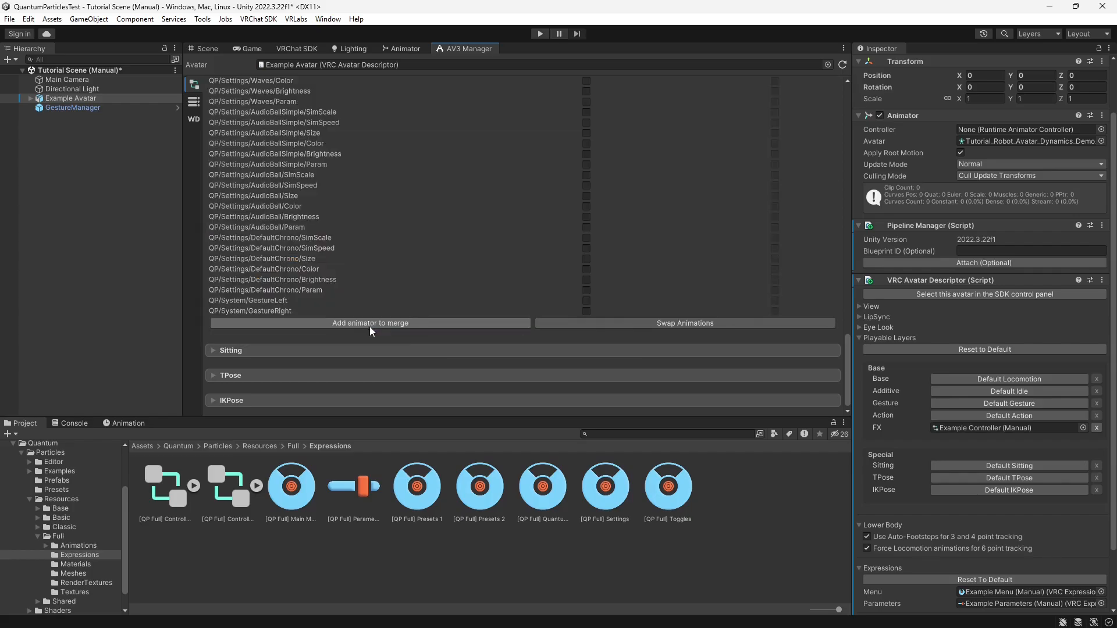
Copy the [QP Full] Parameters into Example Parameters (Manual).
click(194, 103)
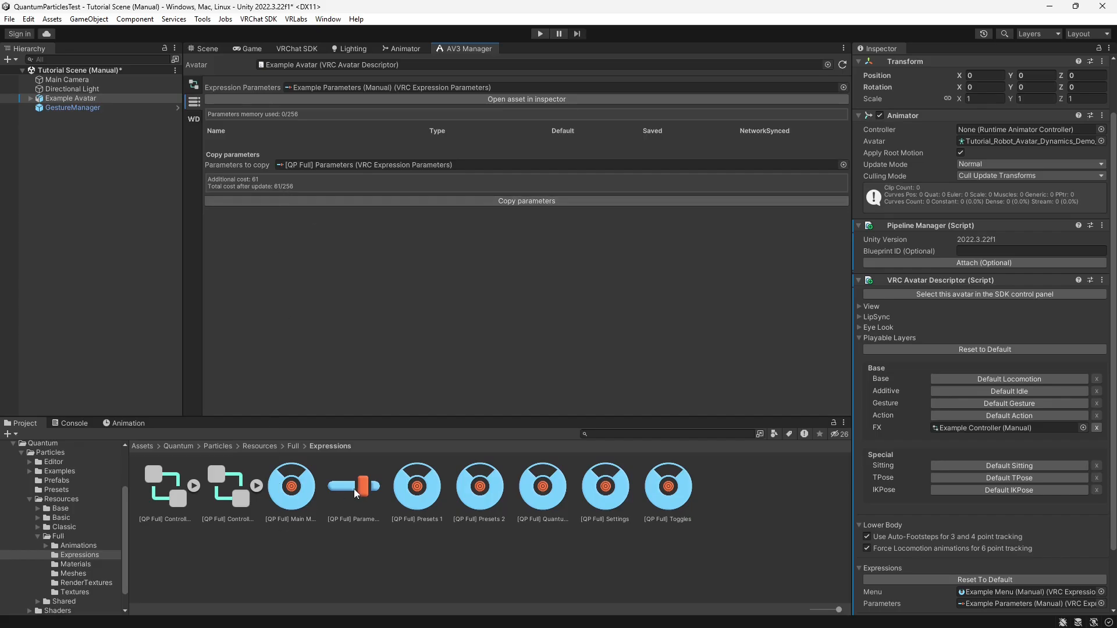
drag(354, 486, 339, 166)
click(332, 203)
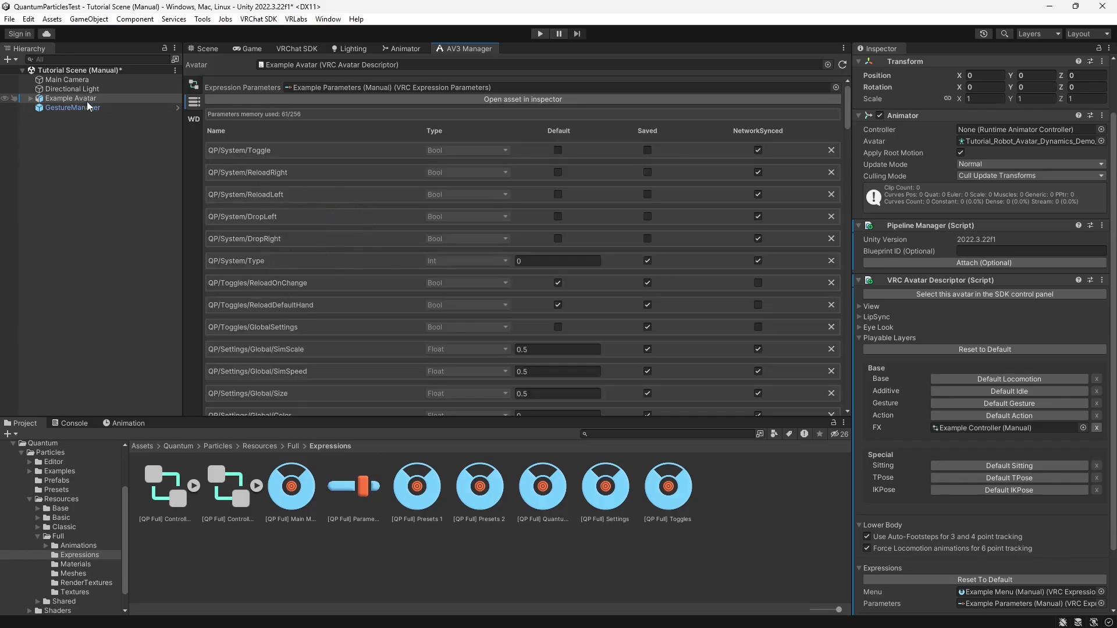
Add a new control of type SubMenu to the avatar's Example Menu (Manual).
scroll(957, 422, down, 3)
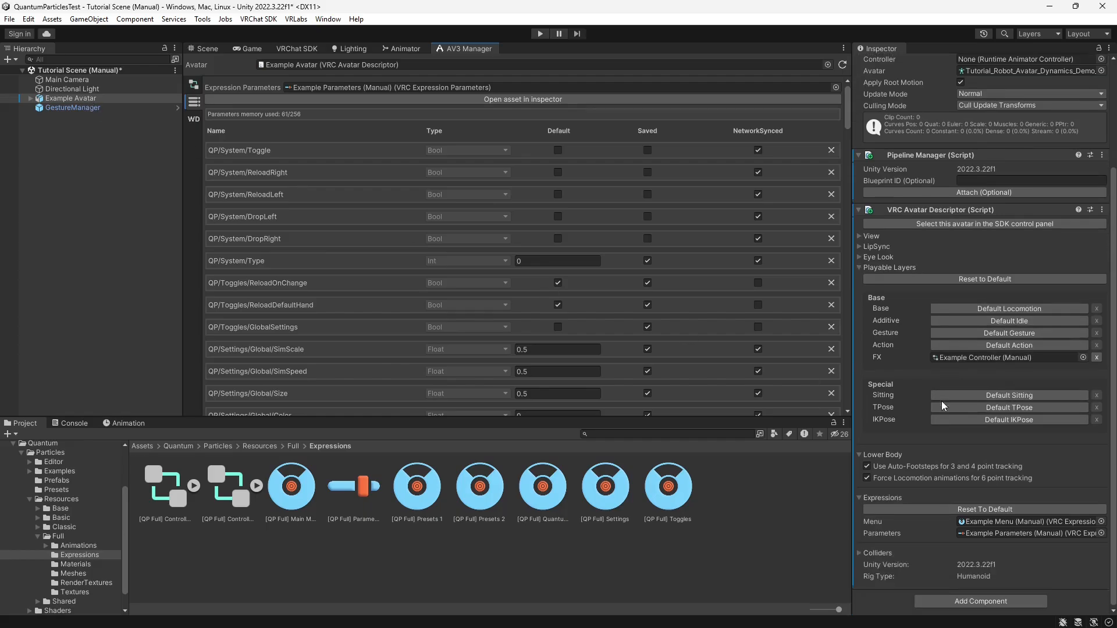
click(983, 522)
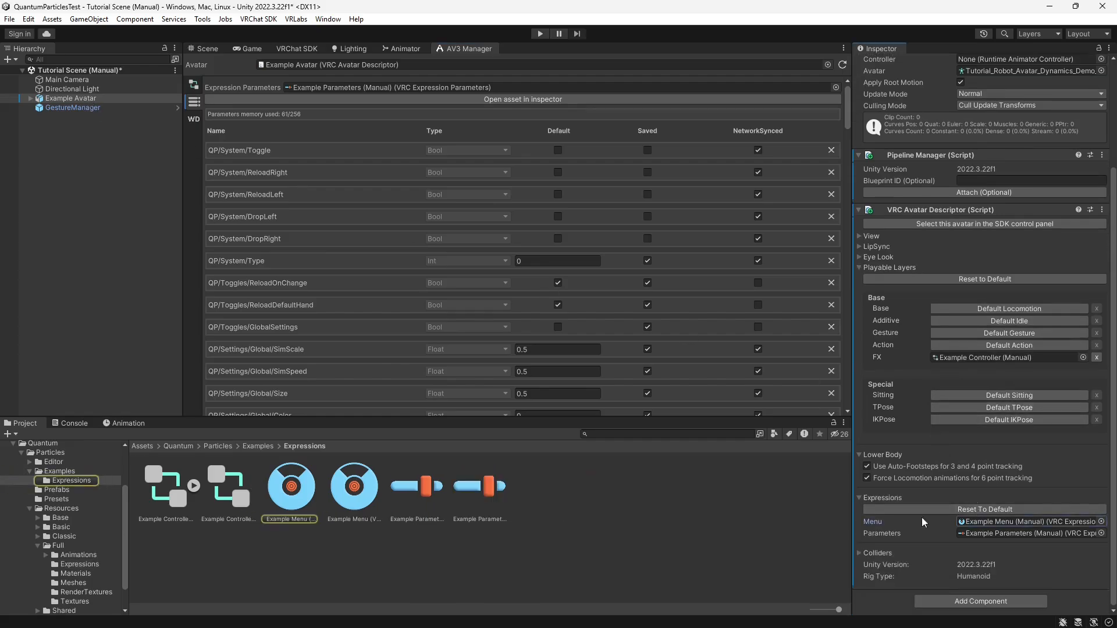
click(292, 493)
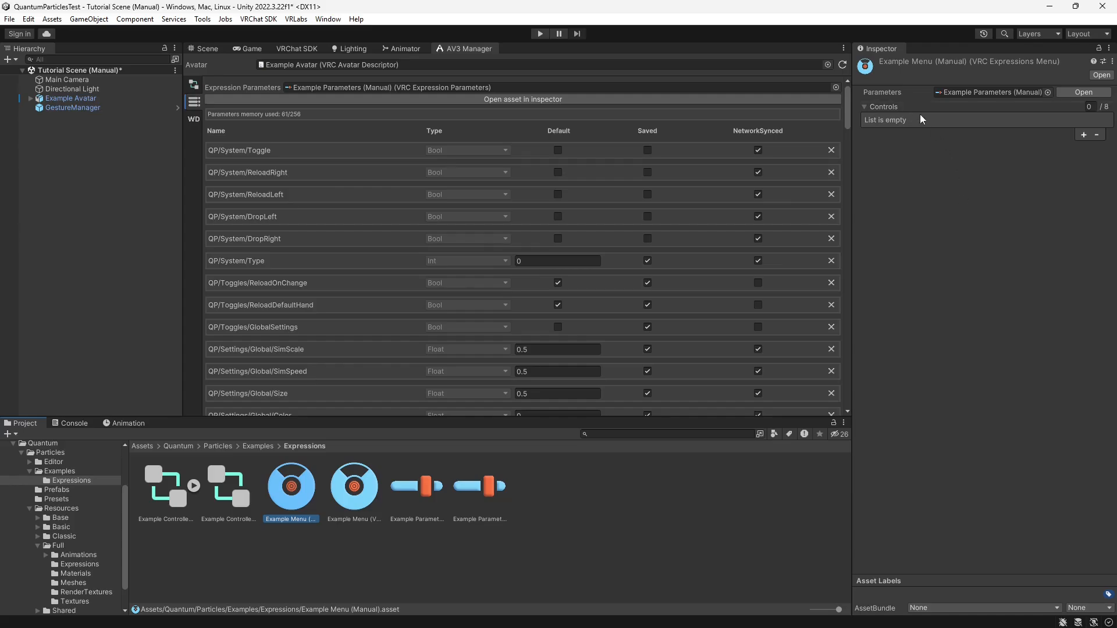
click(1083, 135)
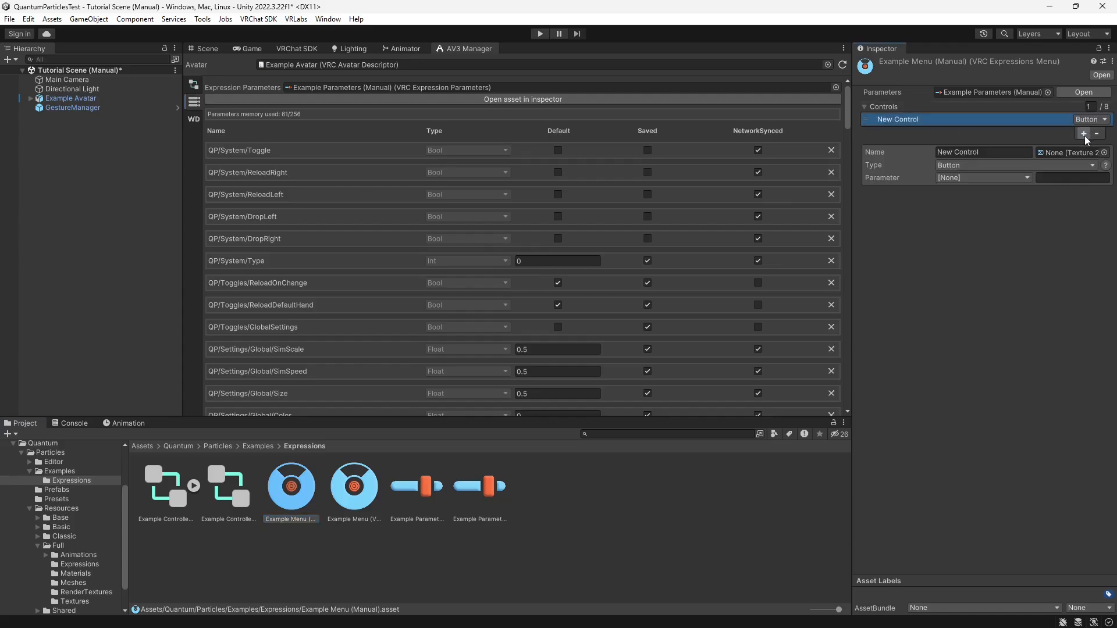
click(959, 165)
click(980, 205)
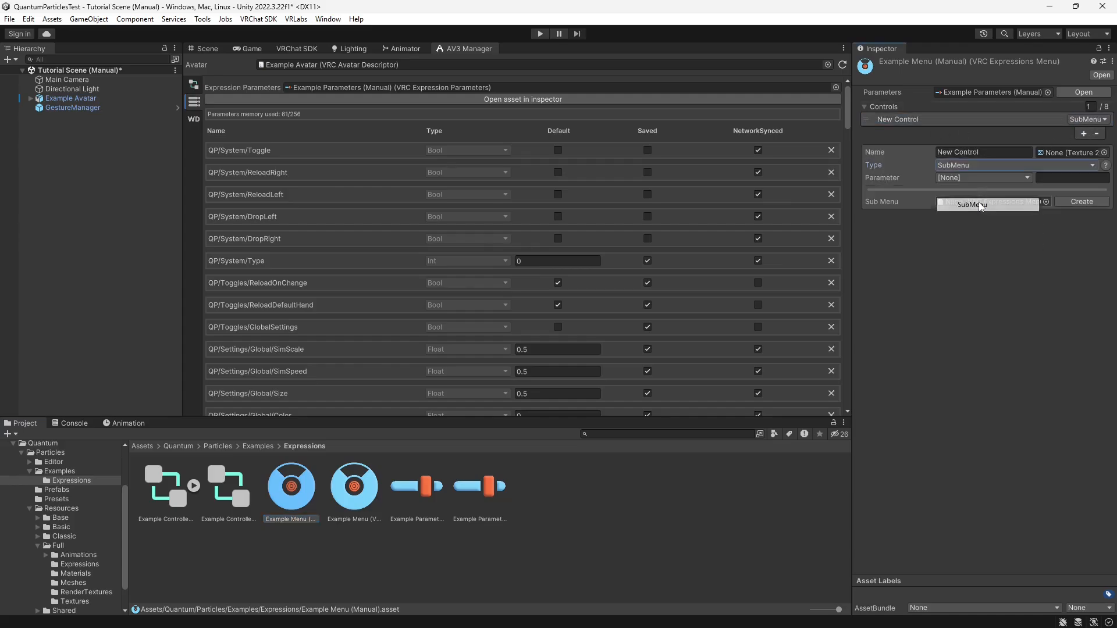
Name the new submenu control Particles and assign the particles texture as its icon.
click(980, 153)
text(Particles)
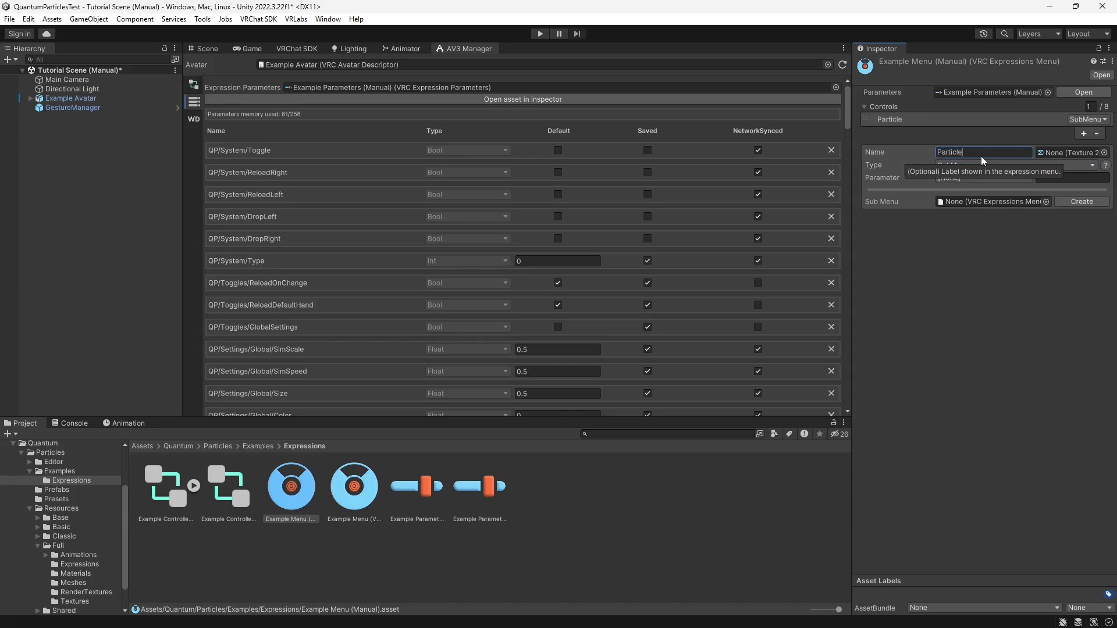
click(1103, 153)
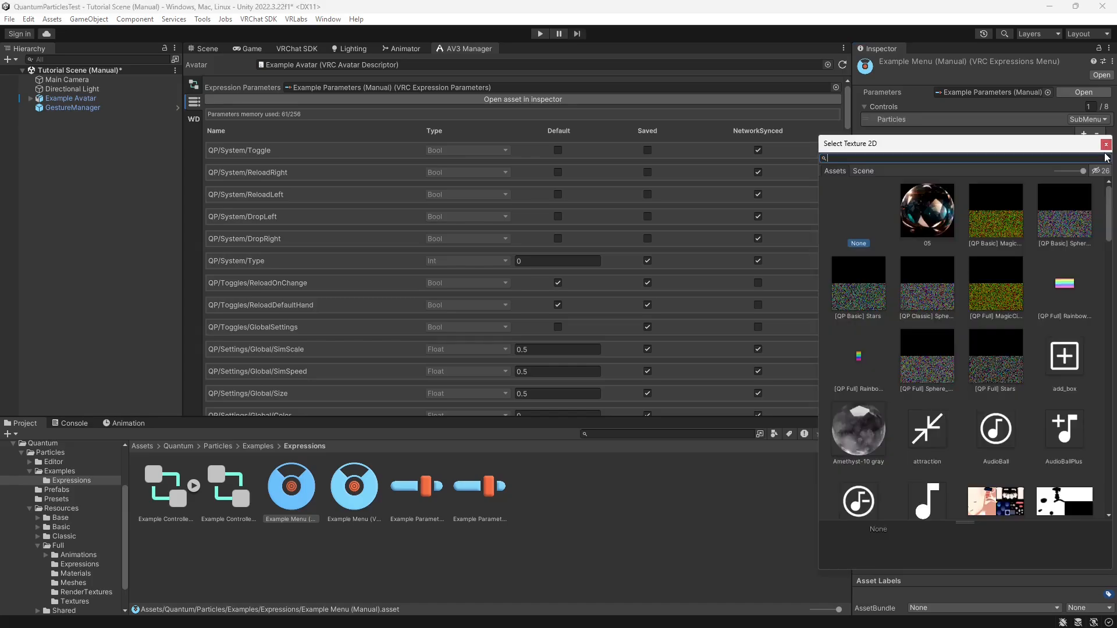
text(particl)
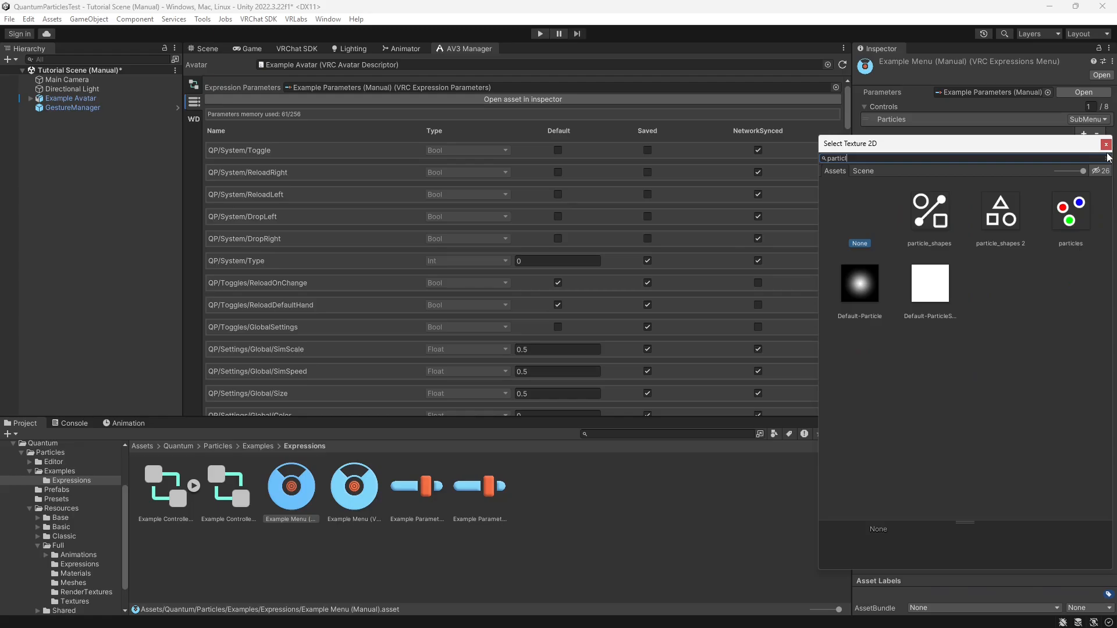
double_click(1074, 212)
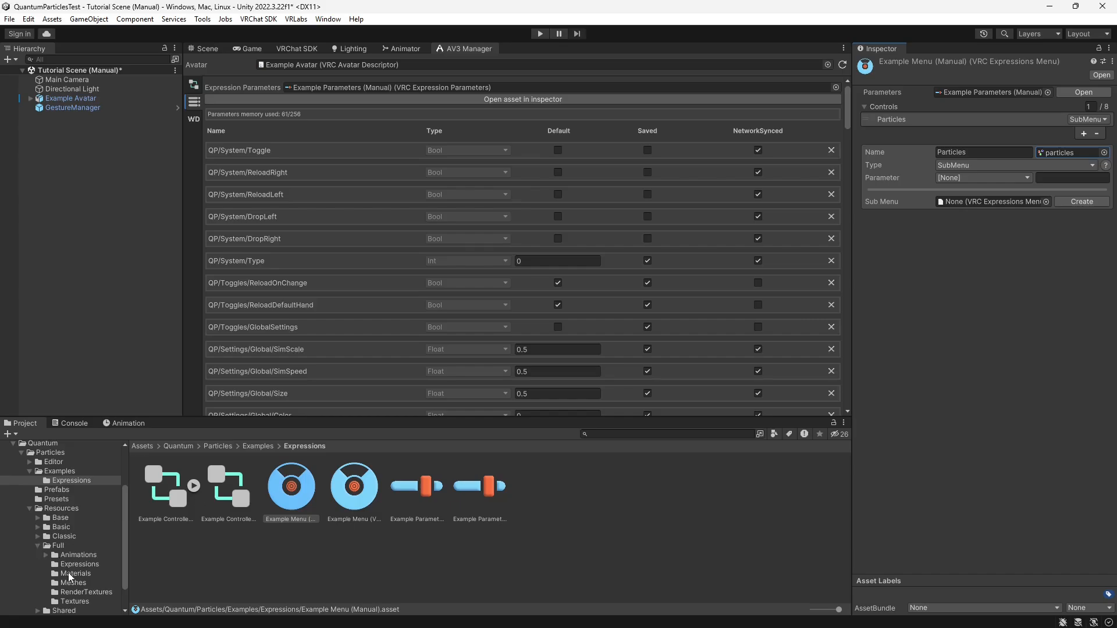
Assign the [QP Full] Quantum Particles menu from Resources/Full/Expressions as the Particles control's submenu.
click(72, 564)
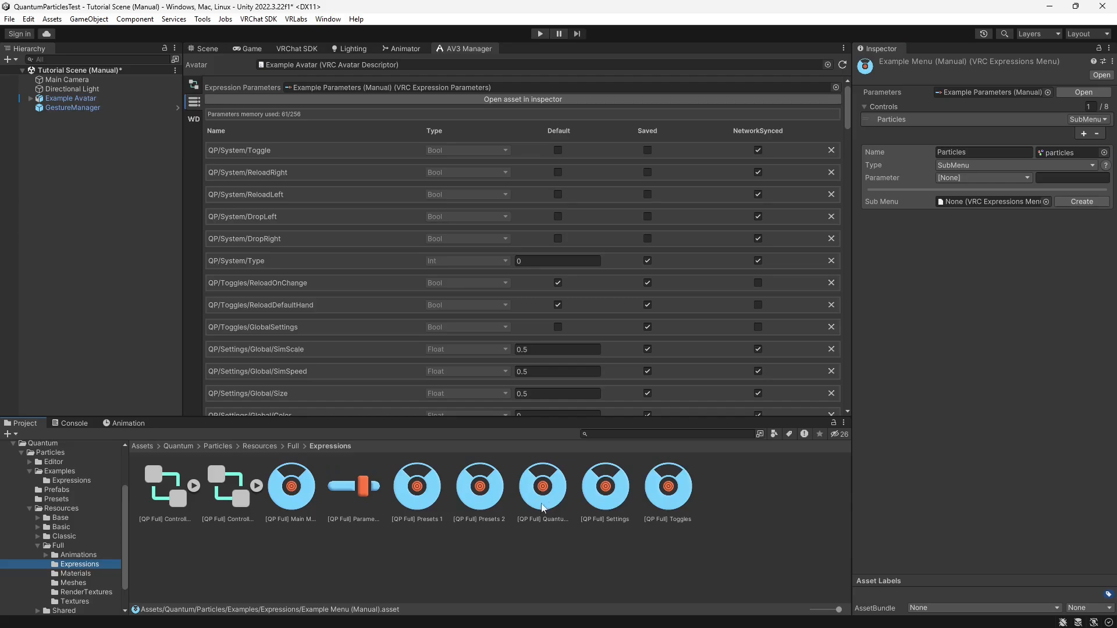
drag(543, 499, 989, 201)
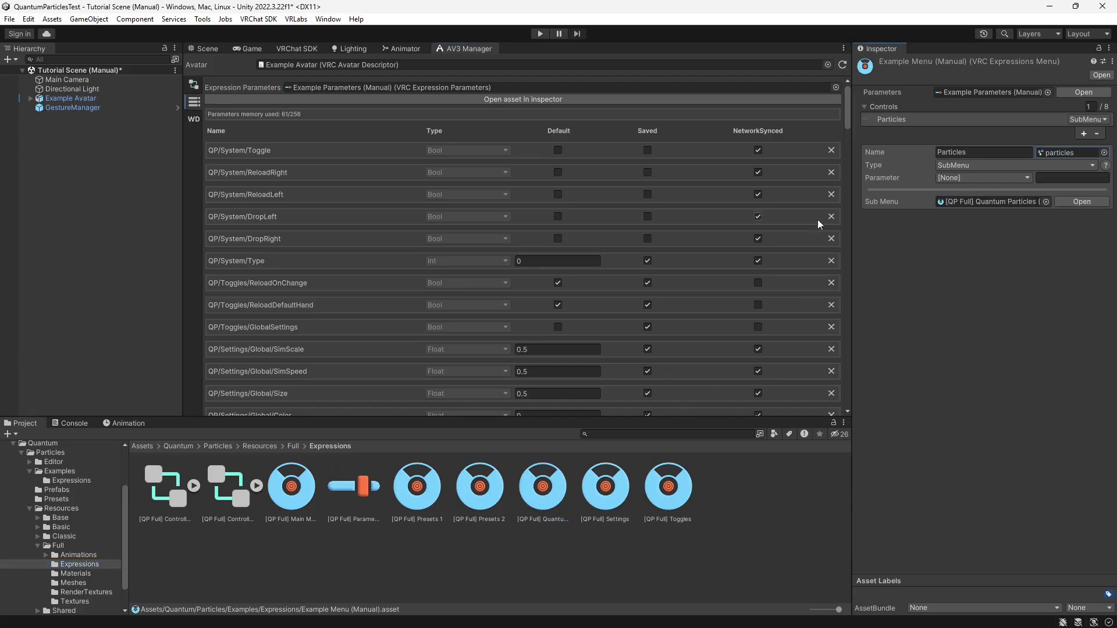
Enter play mode in the Scene view and toggle the particles on through GestureManager's Particles expression menu.
click(208, 48)
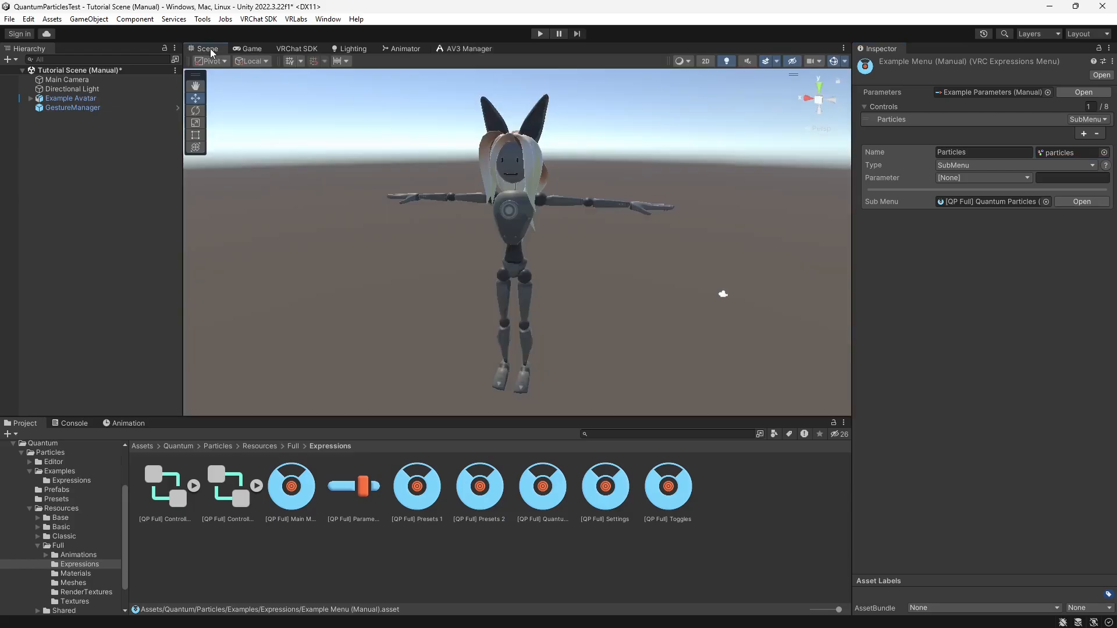
click(537, 33)
click(208, 46)
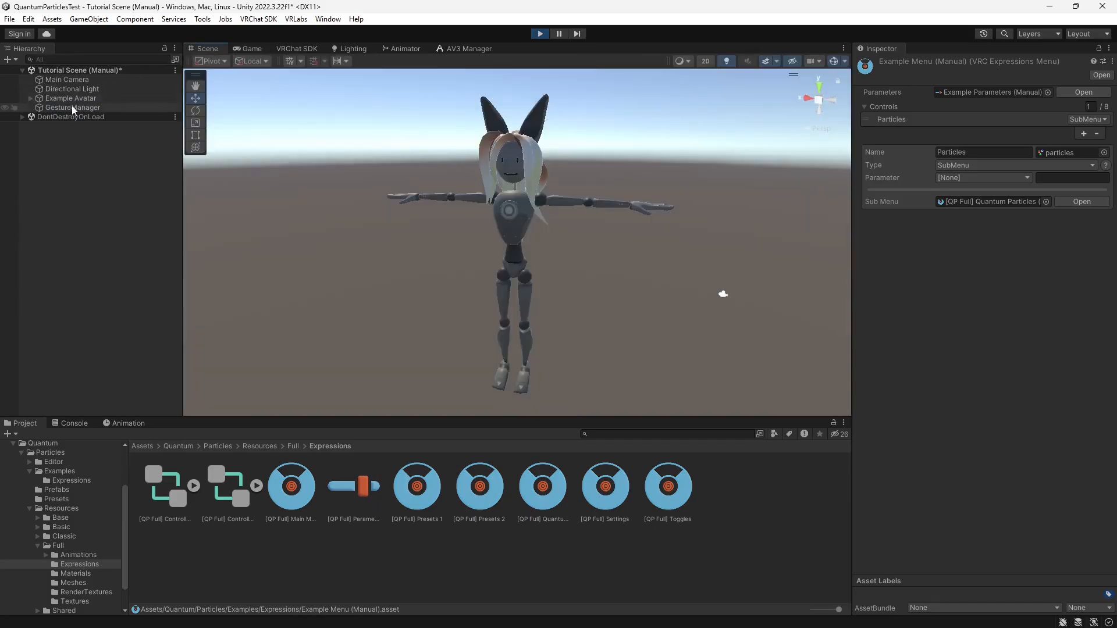
click(68, 107)
click(1032, 440)
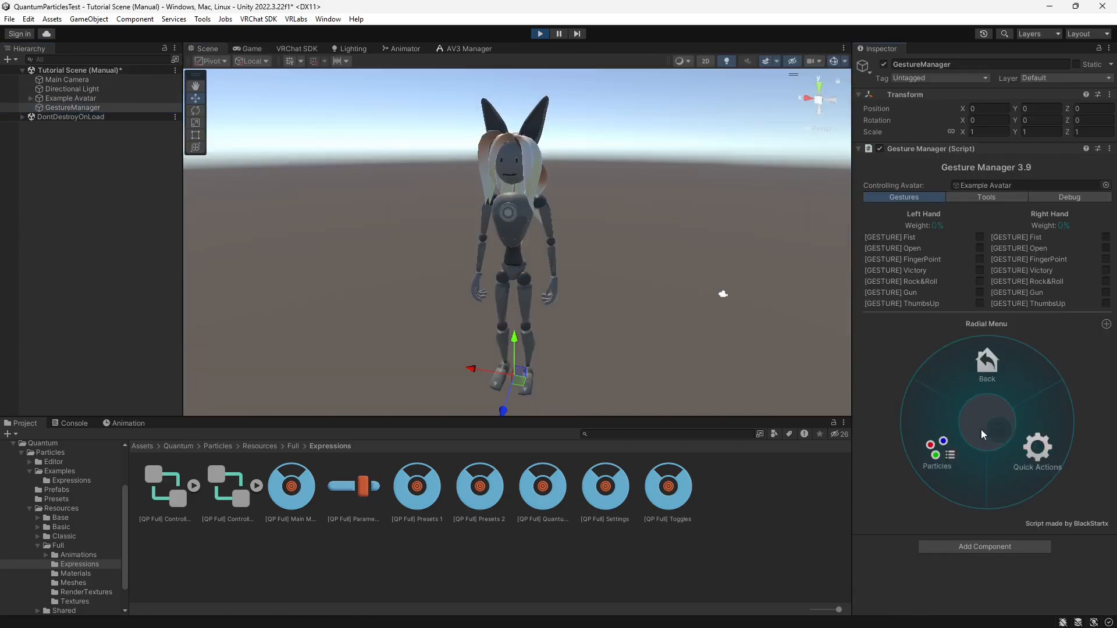
click(964, 444)
click(992, 466)
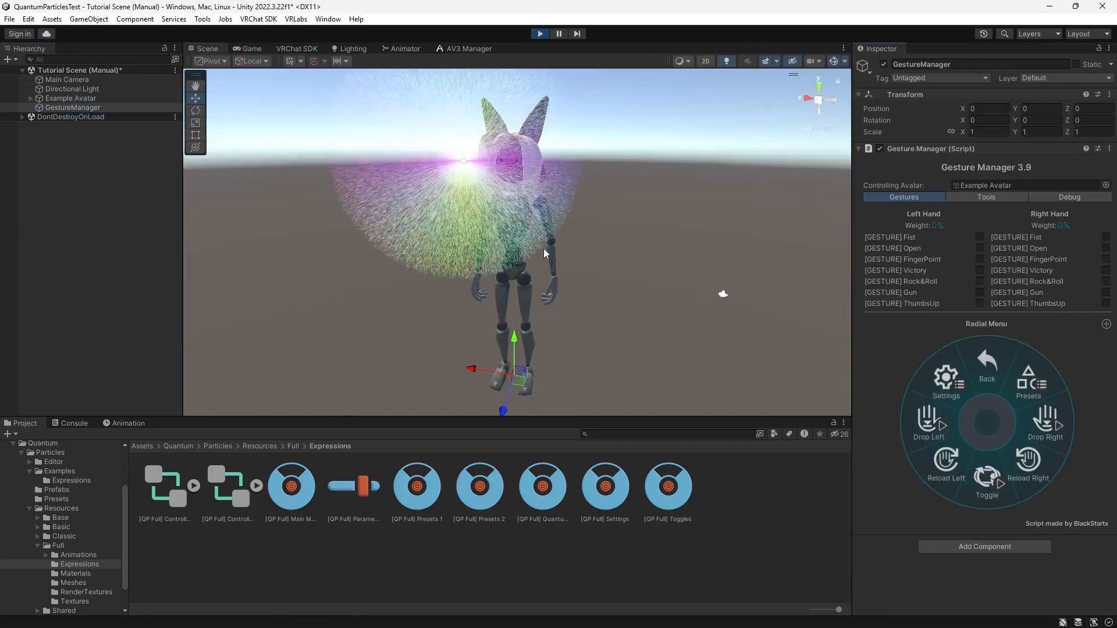
right_drag(546, 250, 432, 236)
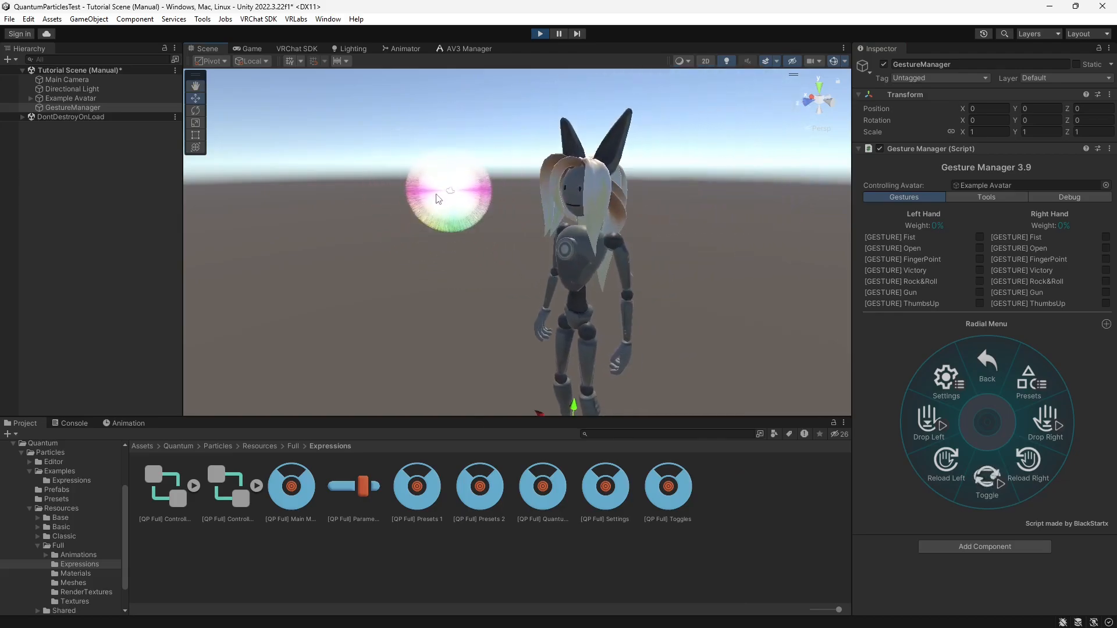
right_drag(474, 272, 756, 333)
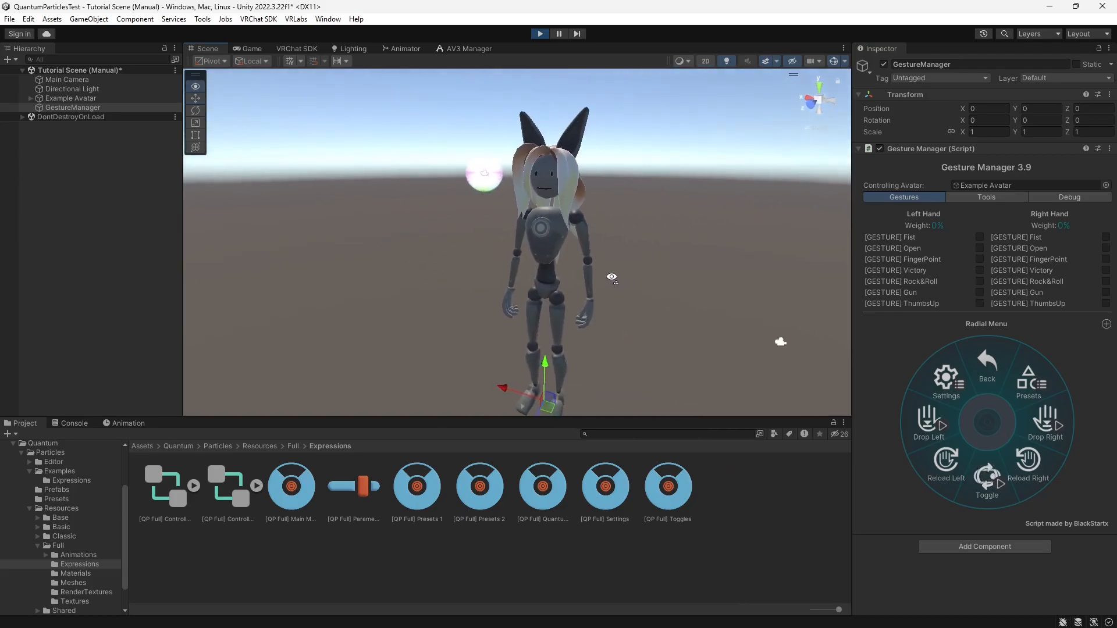
Set the emulated avatar's tracking option to VRMode, then return to the main radial menu.
click(999, 378)
click(993, 379)
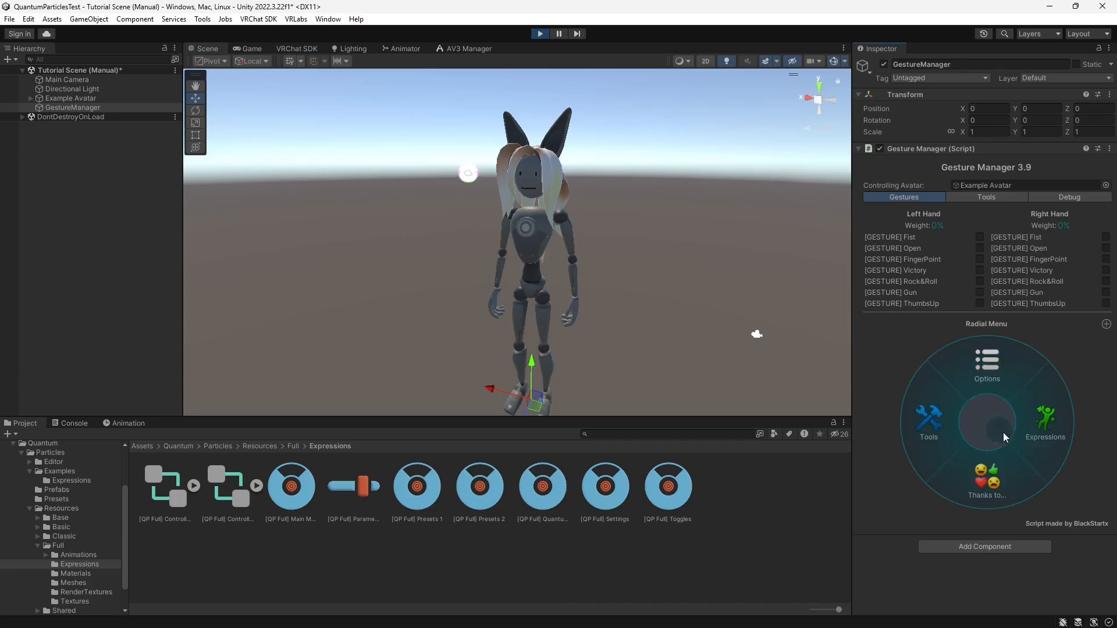
click(1031, 426)
click(984, 372)
click(984, 372)
click(1029, 438)
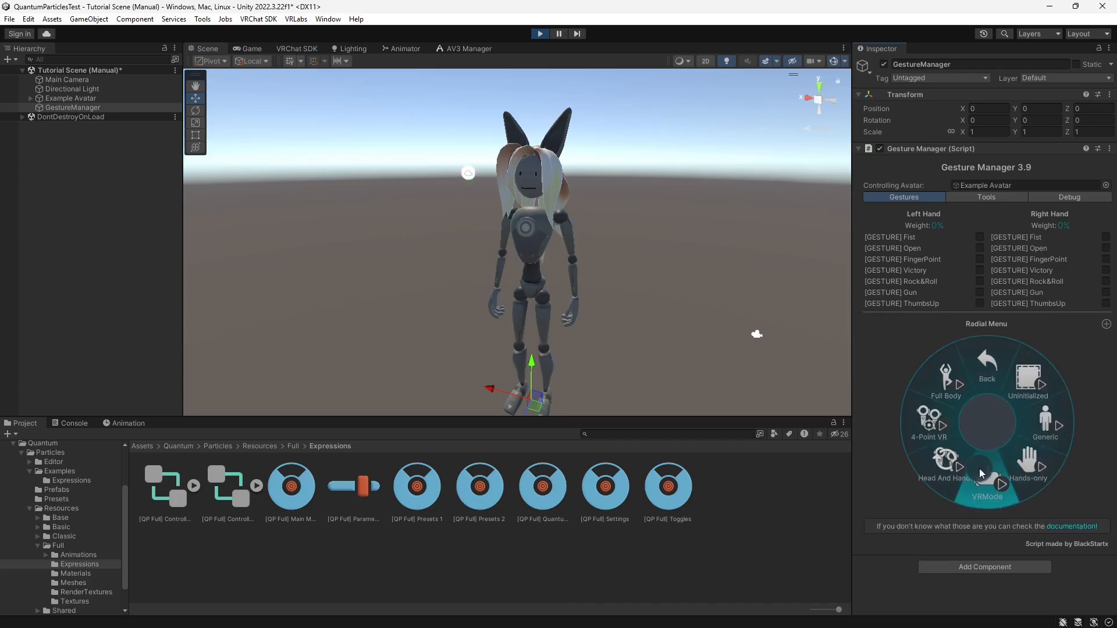
click(987, 367)
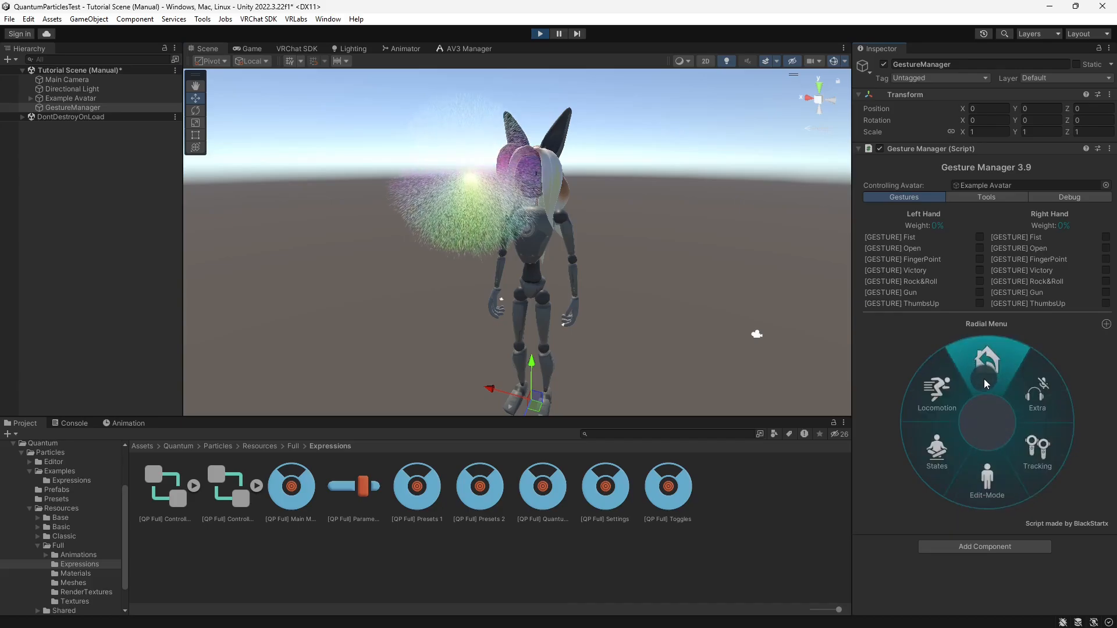
click(983, 379)
Apply the Fire preset from the Particles menu and inspect the particles around both of the avatar's hands.
right_drag(409, 324, 470, 320)
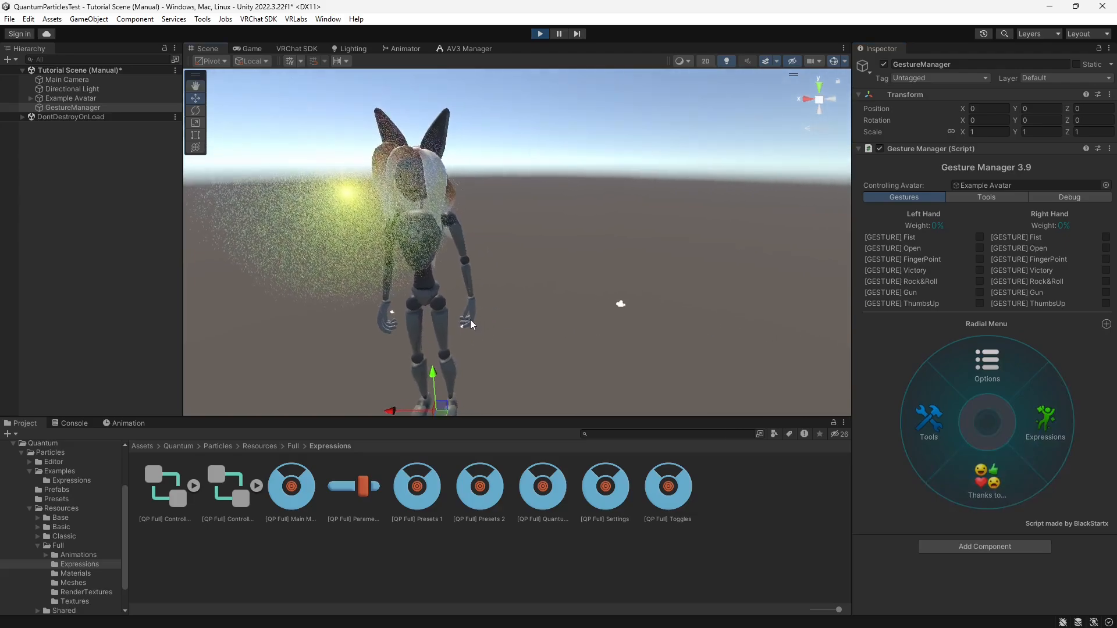
middle_drag(470, 320, 599, 337)
click(992, 378)
click(959, 453)
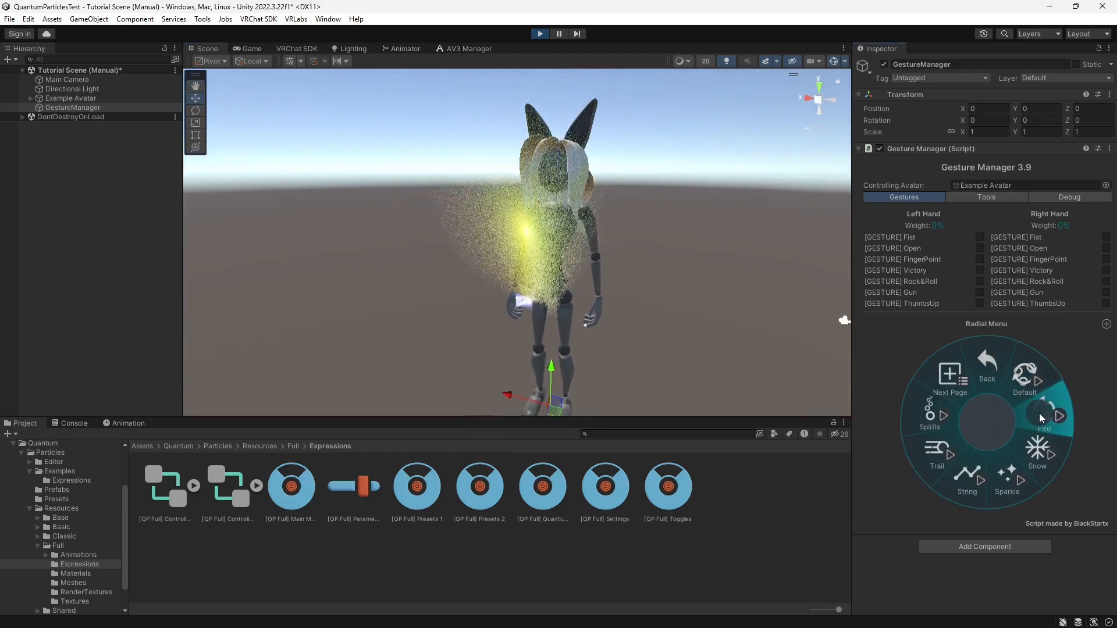
click(1038, 413)
middle_drag(555, 327, 525, 294)
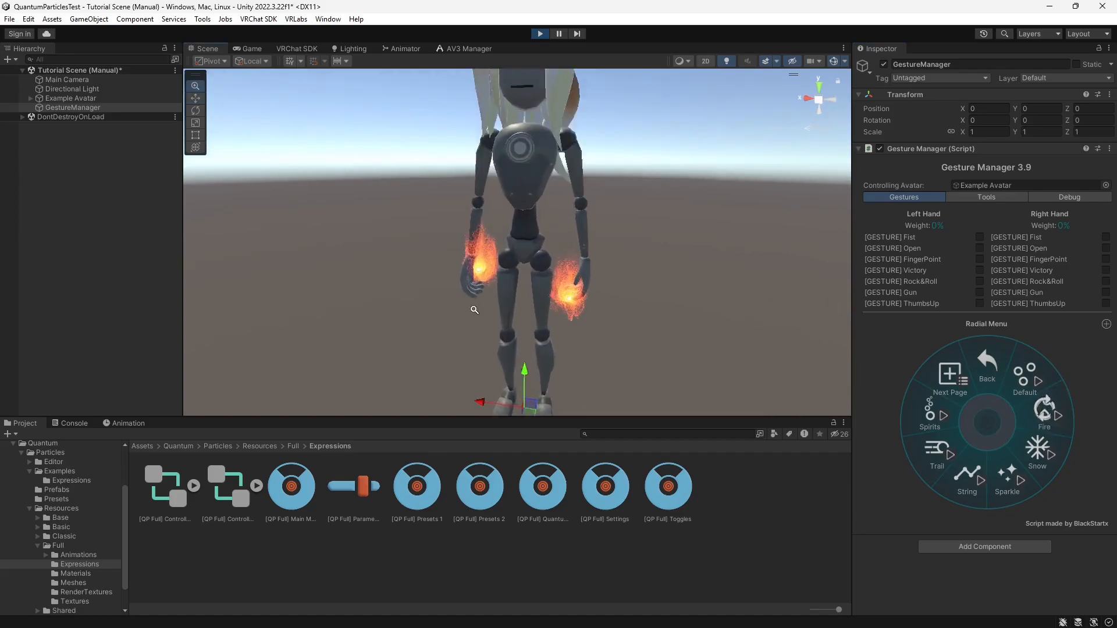
scroll(668, 305, up, 5)
scroll(621, 272, up, 2)
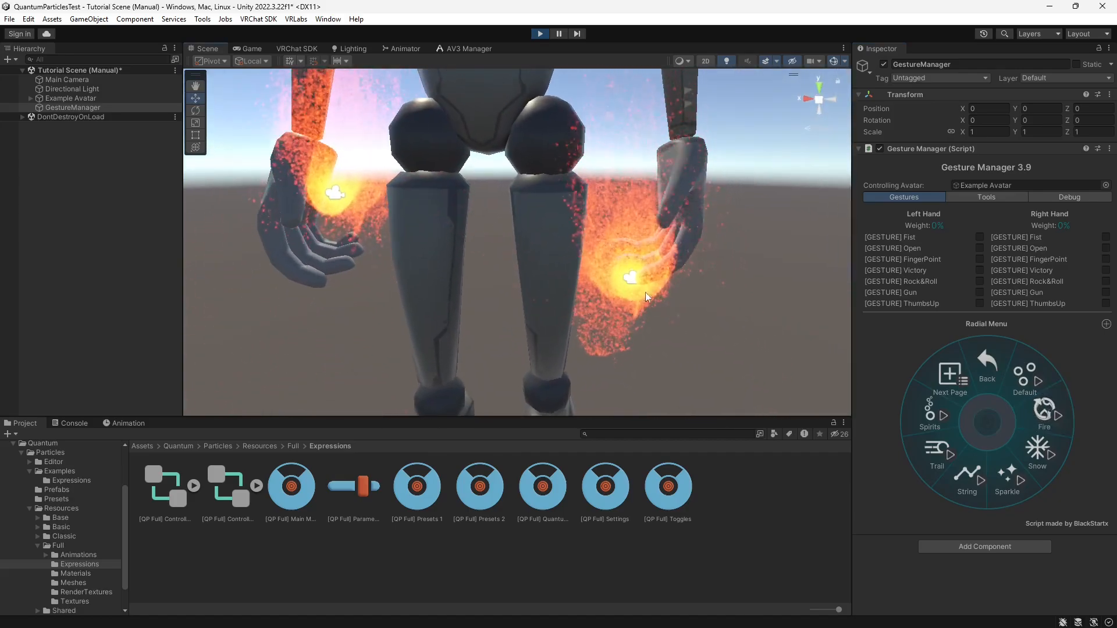
right_drag(634, 281, 480, 226)
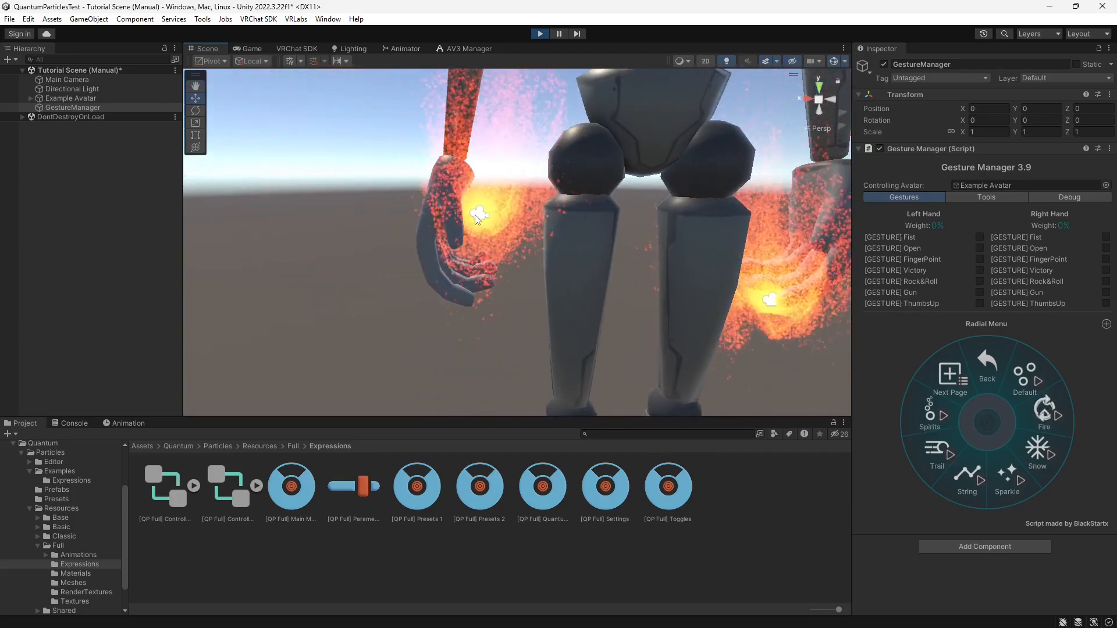
right_drag(628, 314, 624, 305)
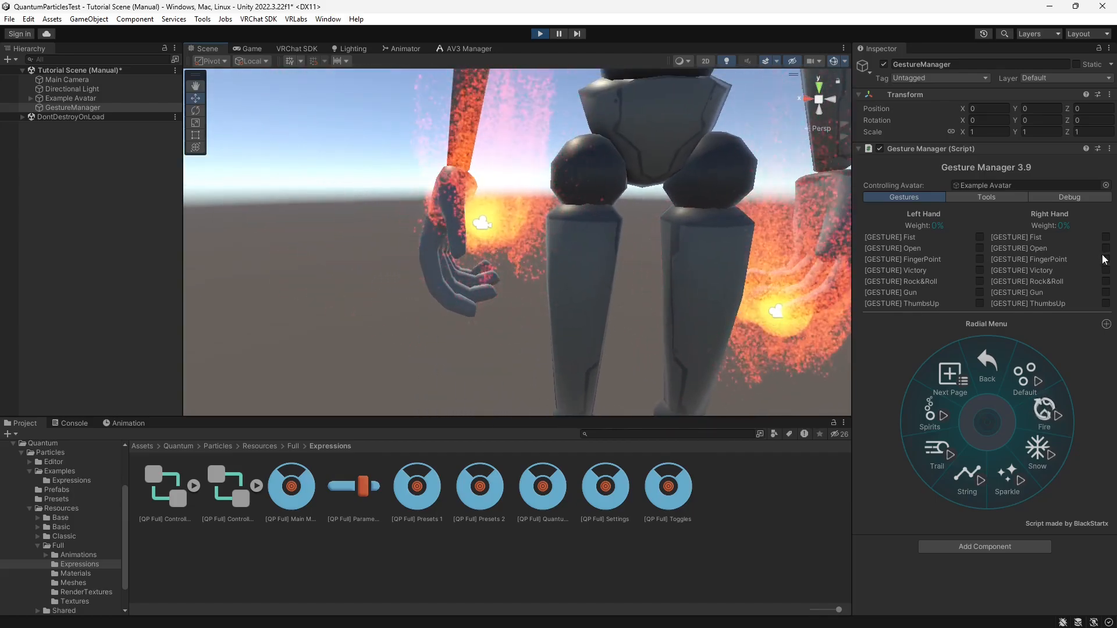
Set the left hand to the Open gesture and test the Gun and Rock&Roll gestures on the right hand.
click(979, 248)
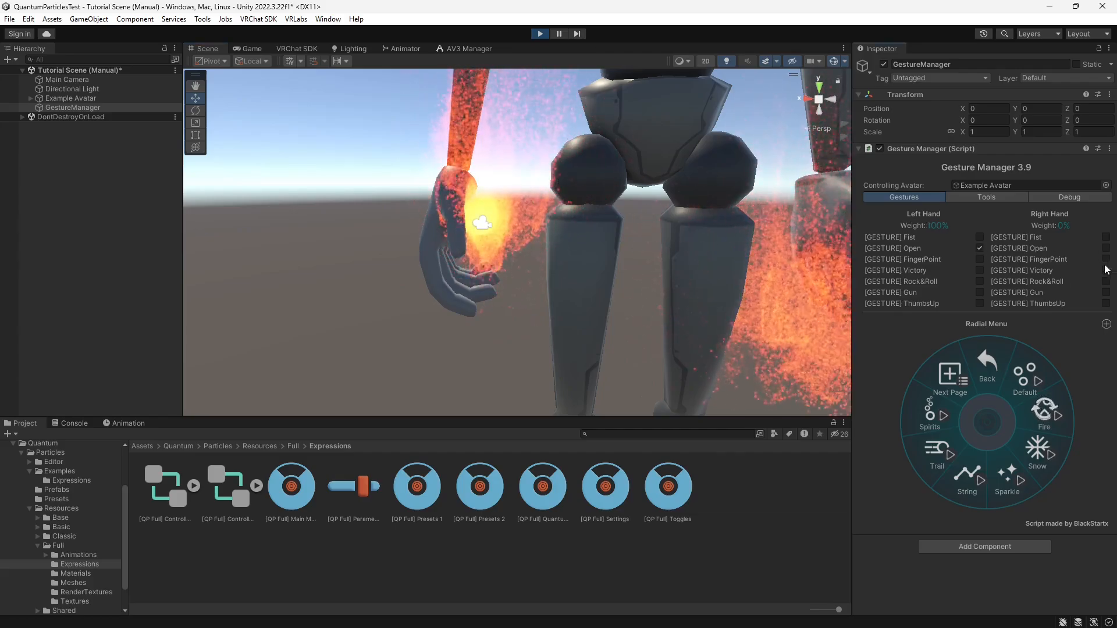
click(1106, 293)
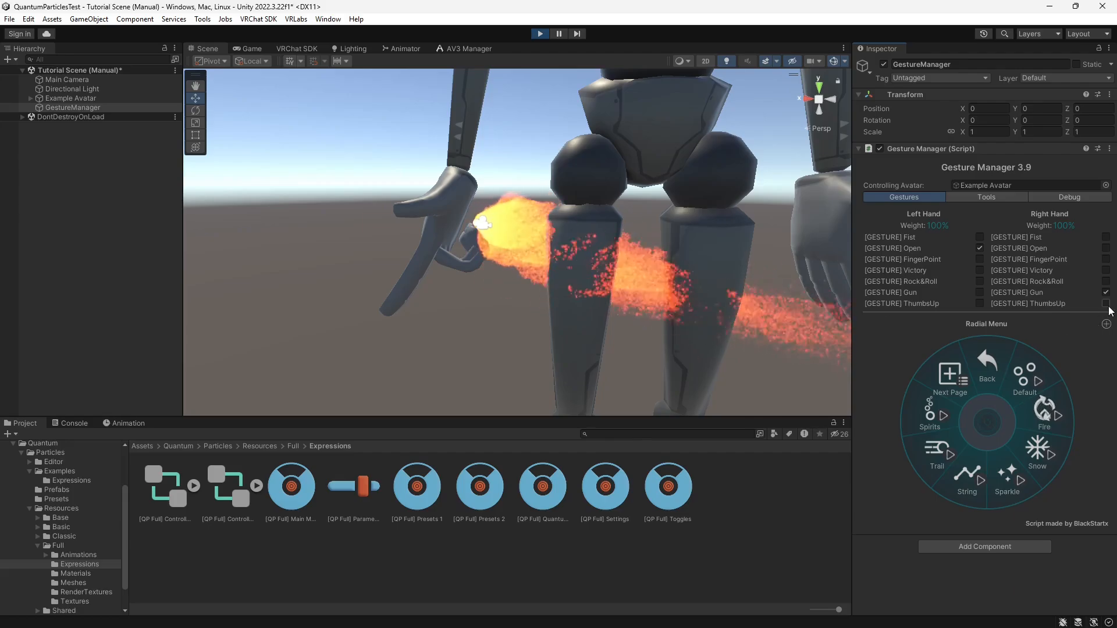
click(1105, 281)
right_drag(524, 245, 495, 254)
middle_drag(494, 254, 487, 289)
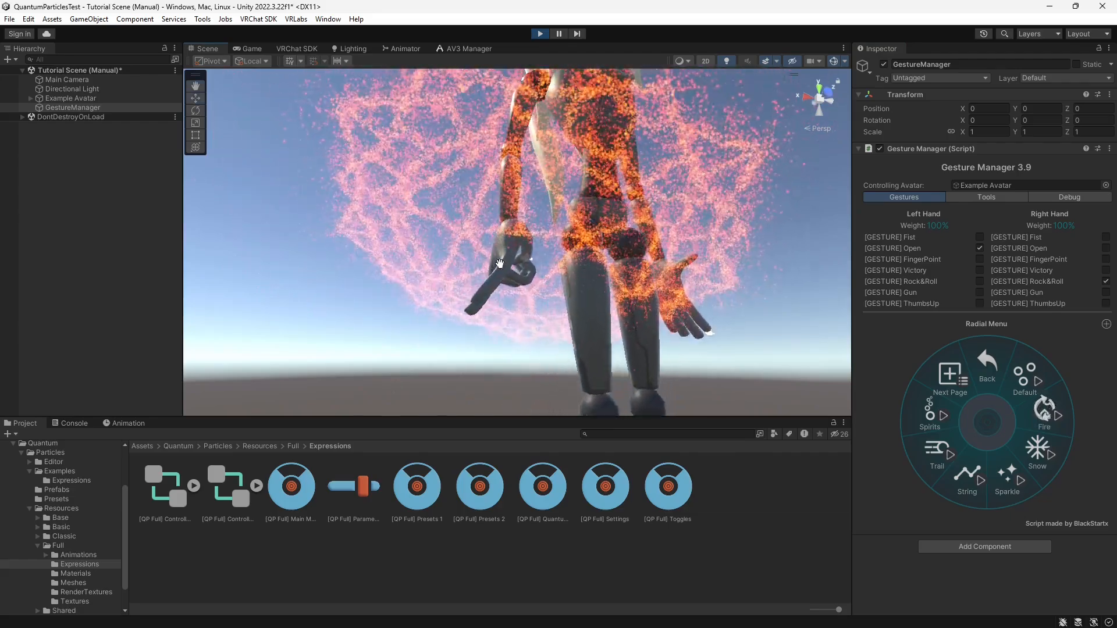
right_drag(604, 265, 515, 326)
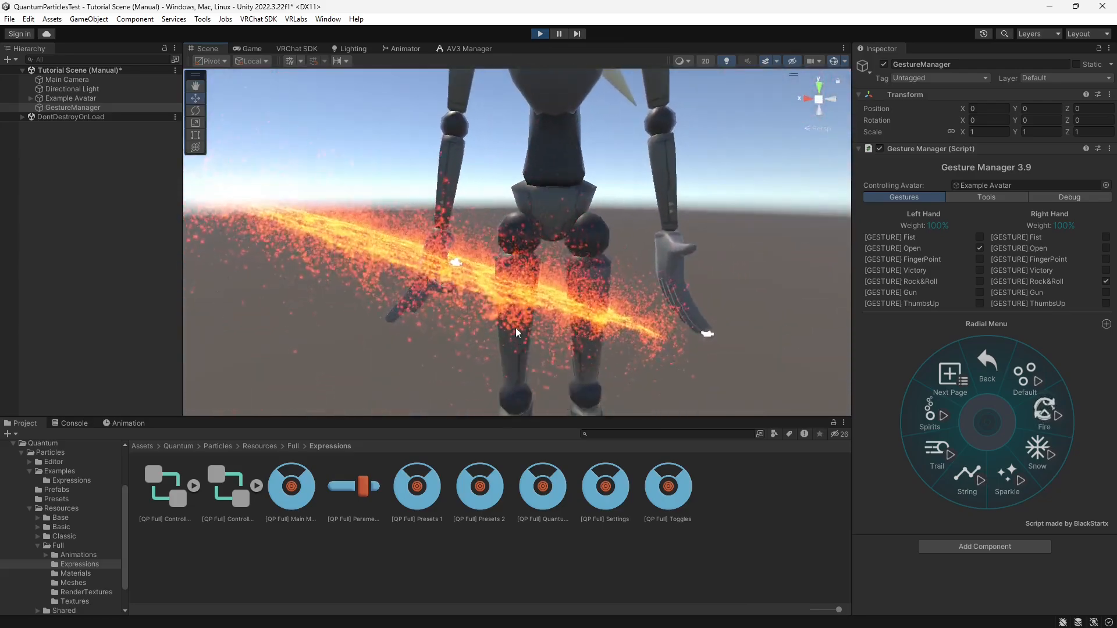
scroll(516, 327, down, 2)
middle_drag(518, 280, 507, 298)
right_drag(507, 298, 506, 311)
scroll(507, 310, down, 3)
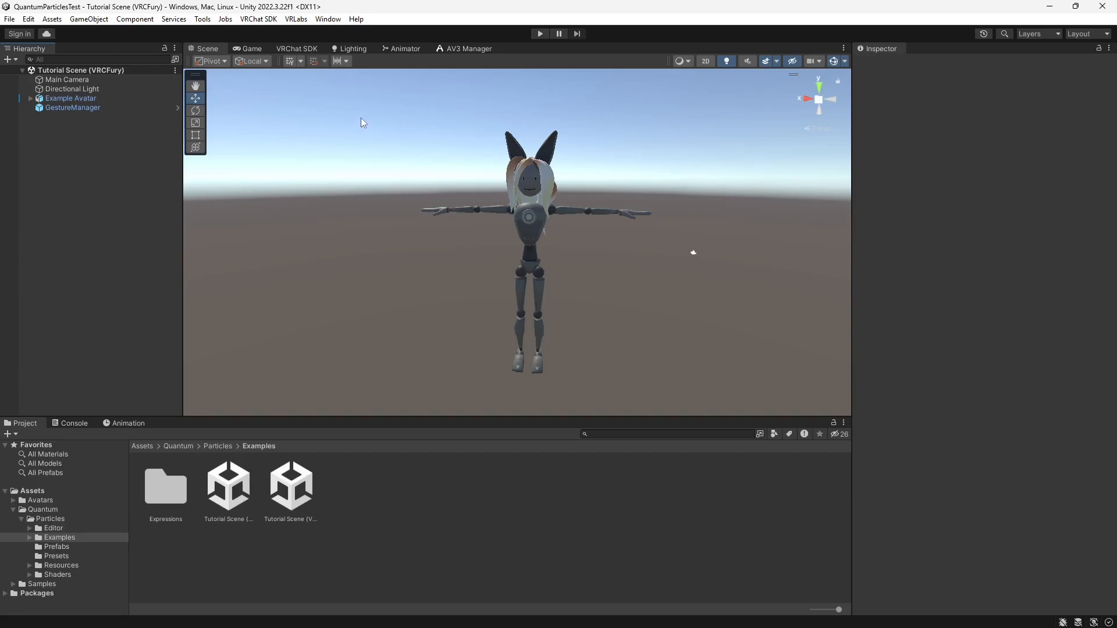
Open the Quantum Particles Prefab Creator docked beside the Inspector and review its Paths Settings.
click(203, 21)
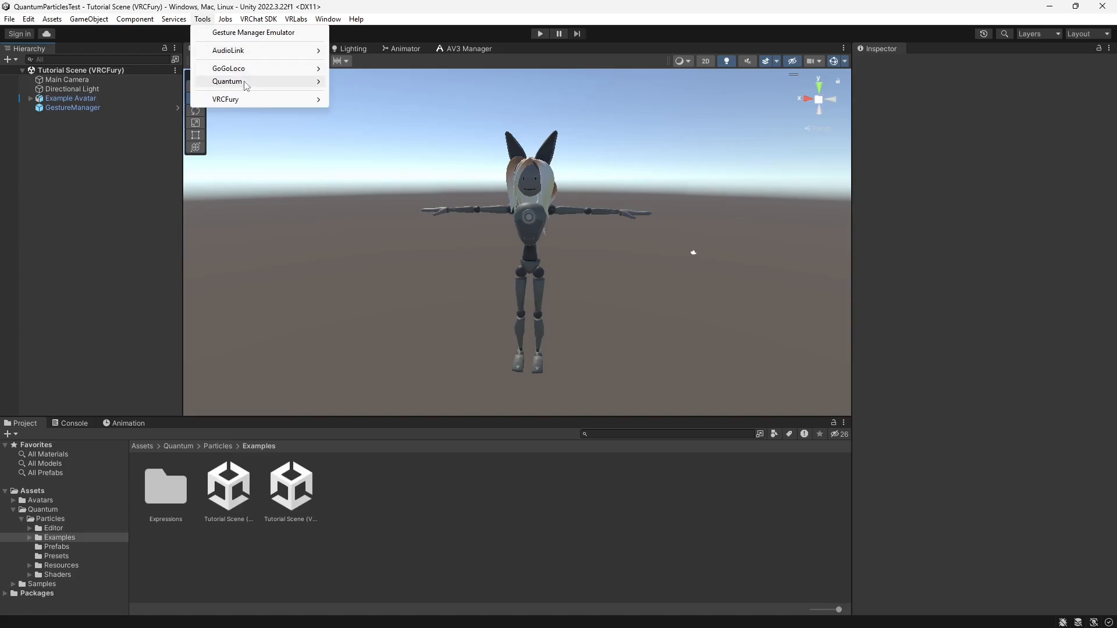
mouse_move(303, 82)
mouse_move(372, 81)
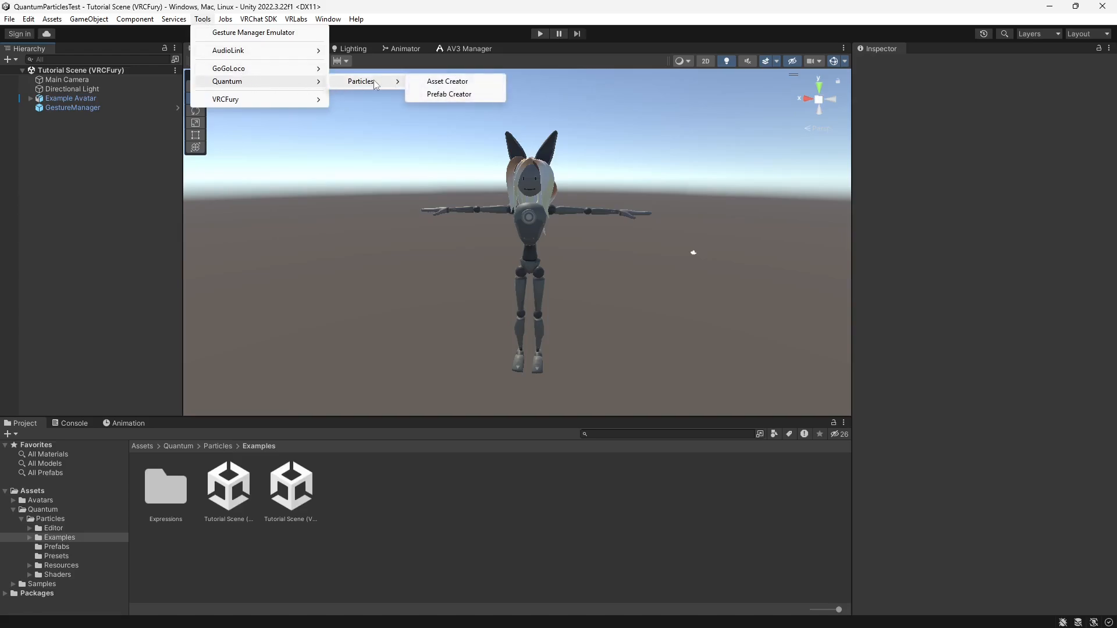
click(446, 94)
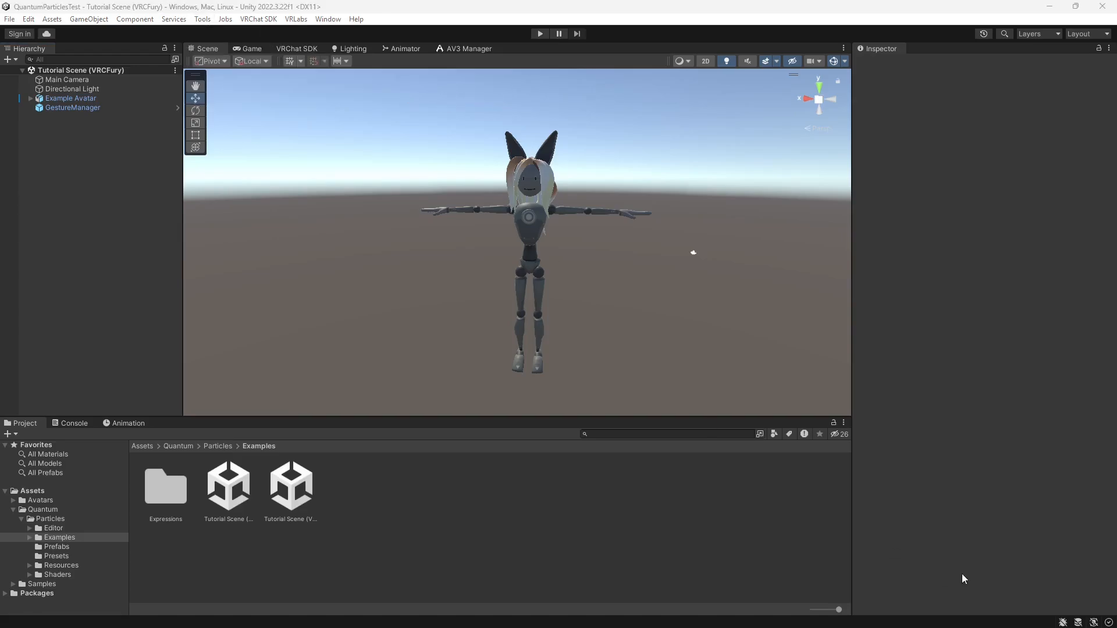
drag(581, 224, 933, 57)
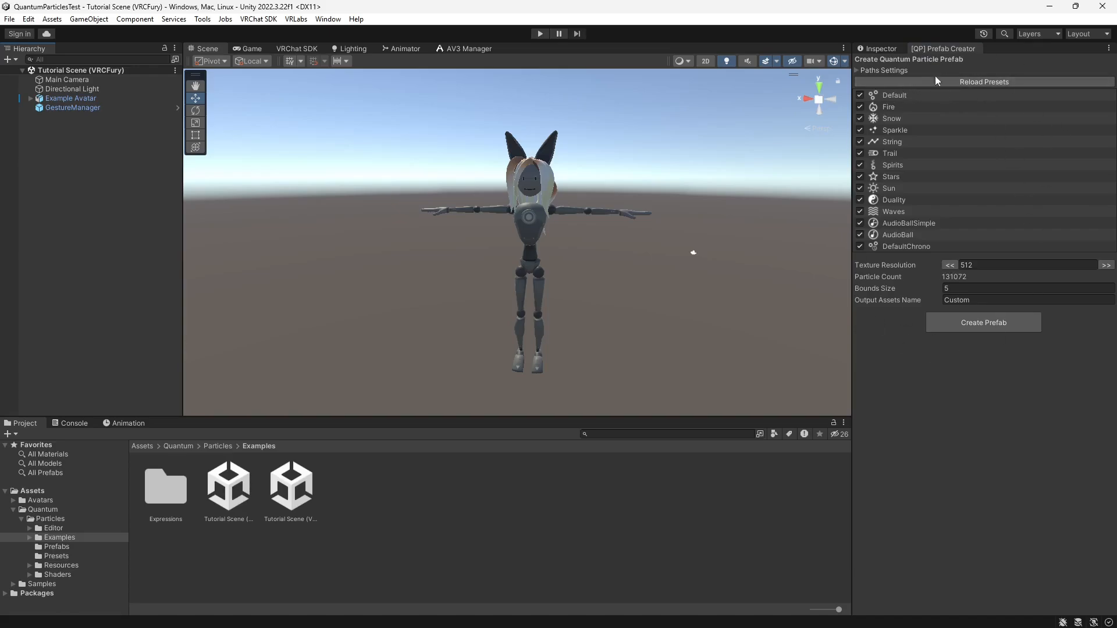
click(856, 70)
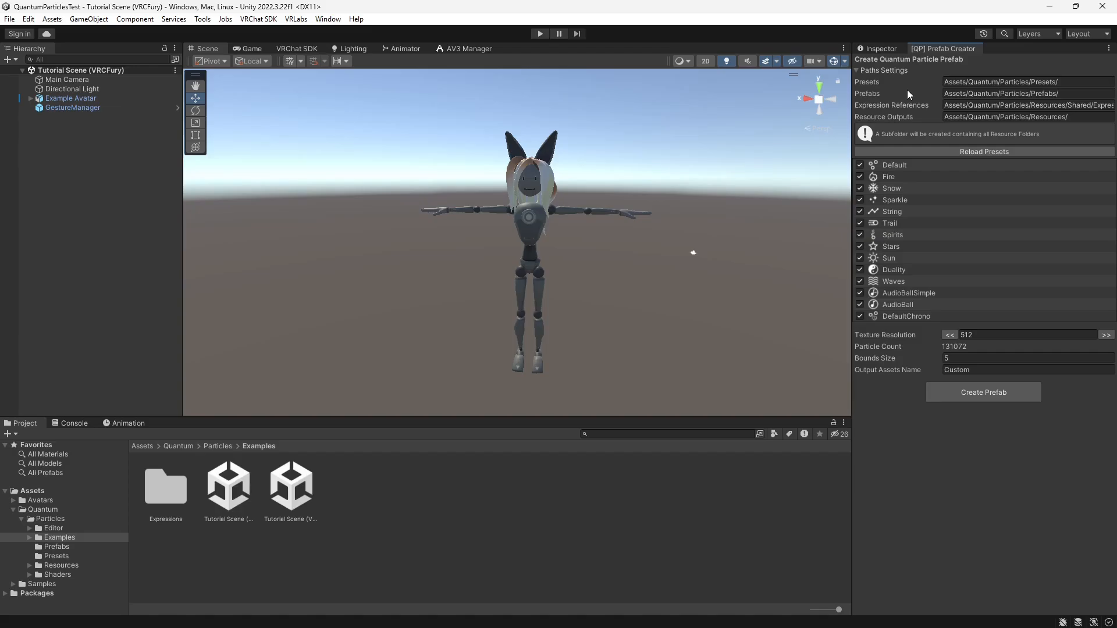
click(858, 72)
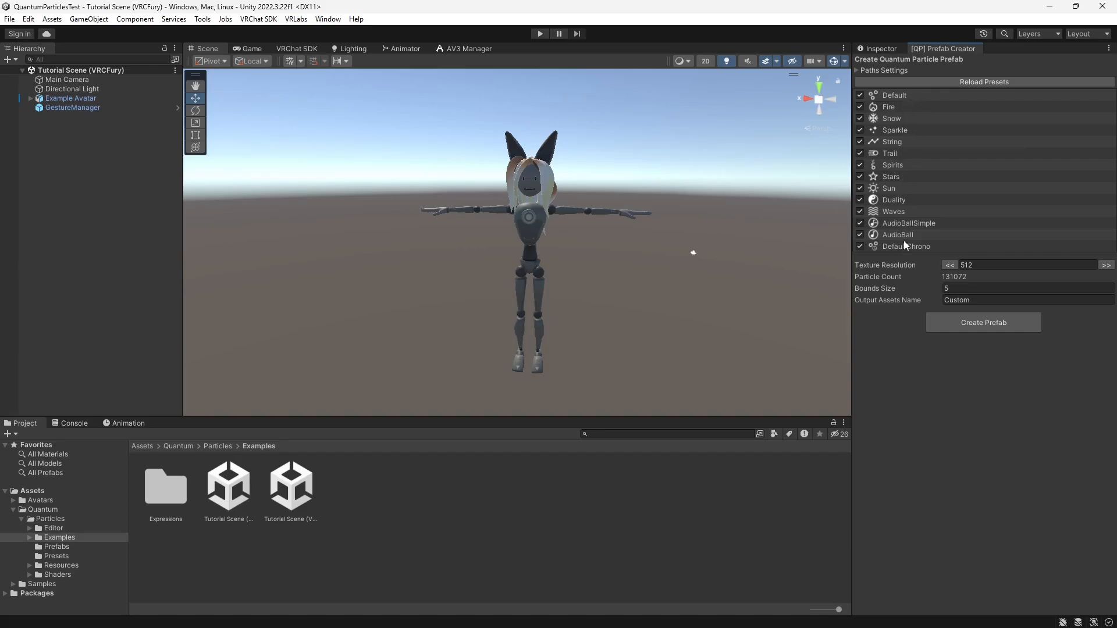
Exclude the DefaultChrono, AudioBall, AudioBallSimple, Waves and Duality presets from the prefab.
click(859, 246)
click(860, 235)
click(859, 222)
click(859, 211)
click(860, 199)
Reorder the presets so String comes first and Sun second.
click(886, 144)
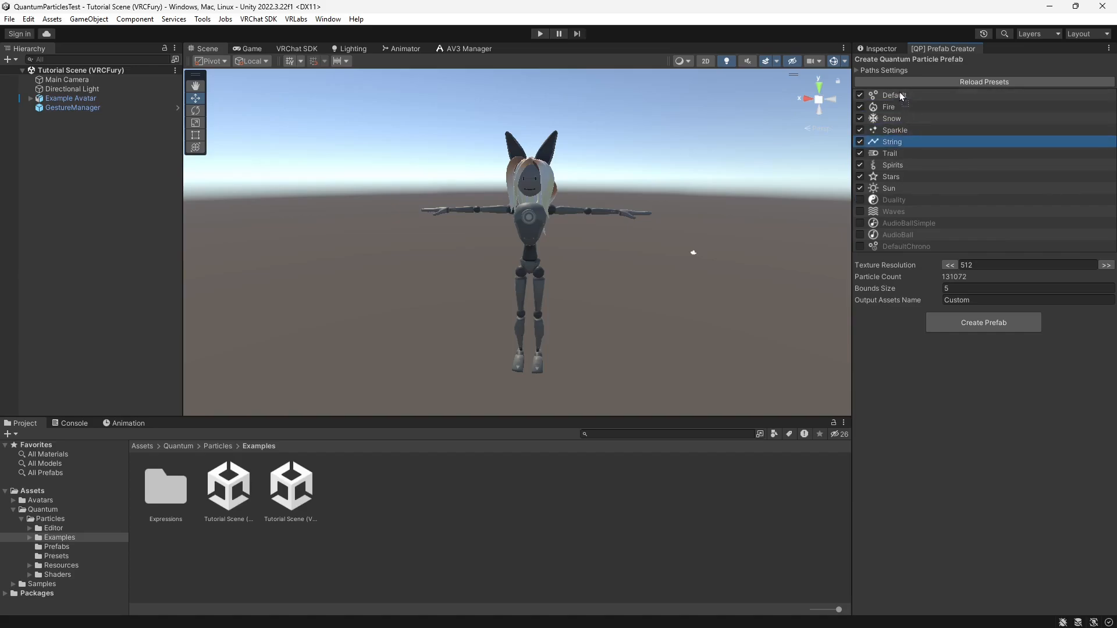
drag(899, 92, 893, 90)
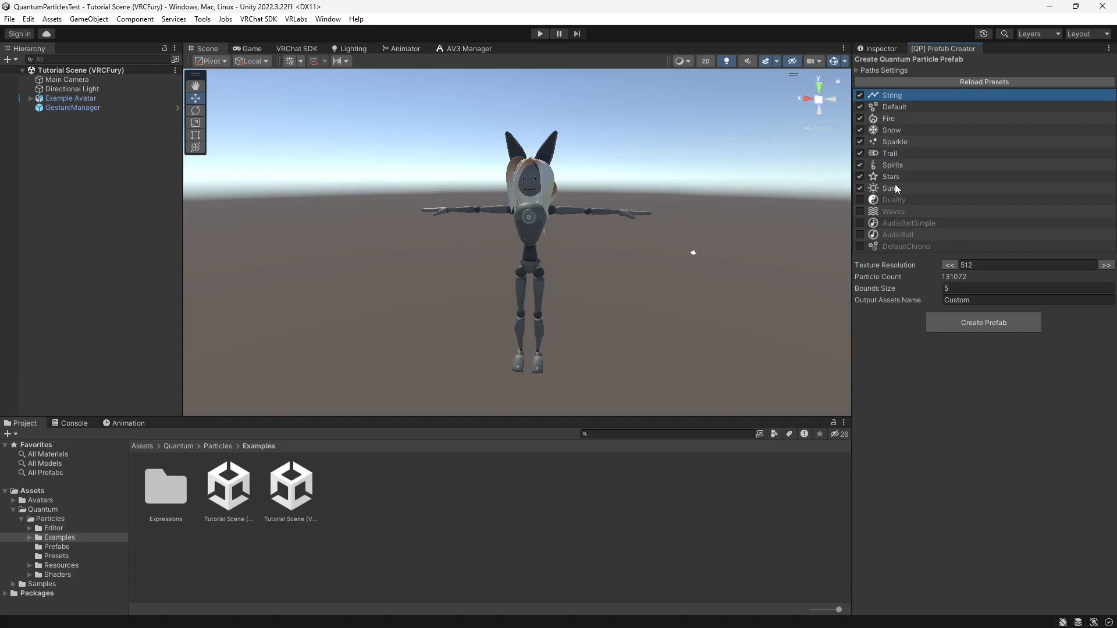
drag(895, 185, 895, 101)
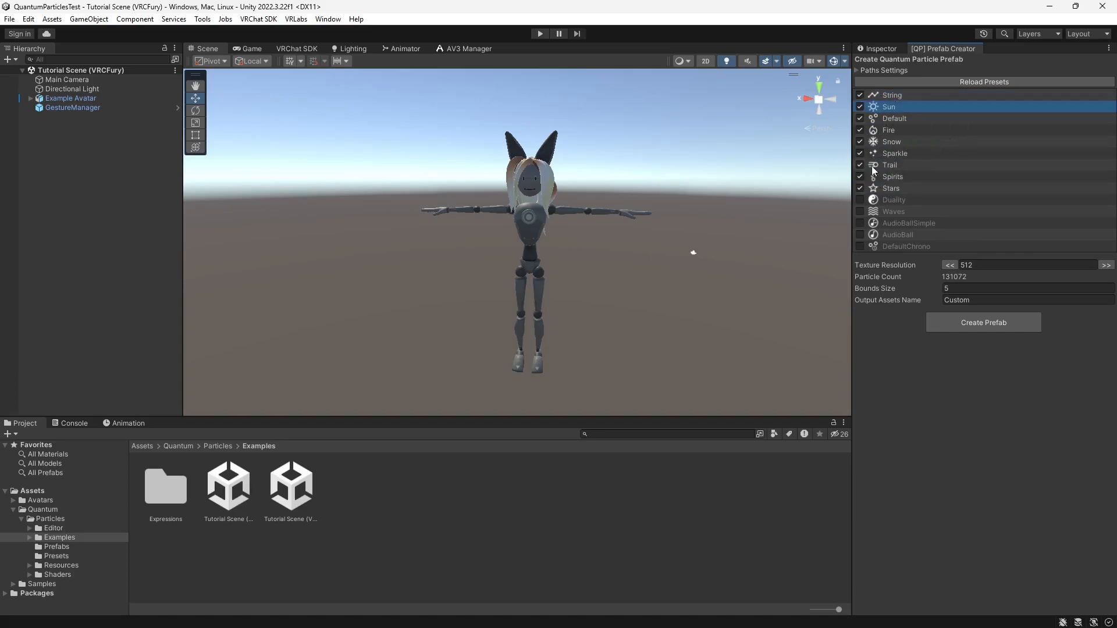
Exclude the Snow preset from the prefab and set the texture resolution to 1024.
click(860, 142)
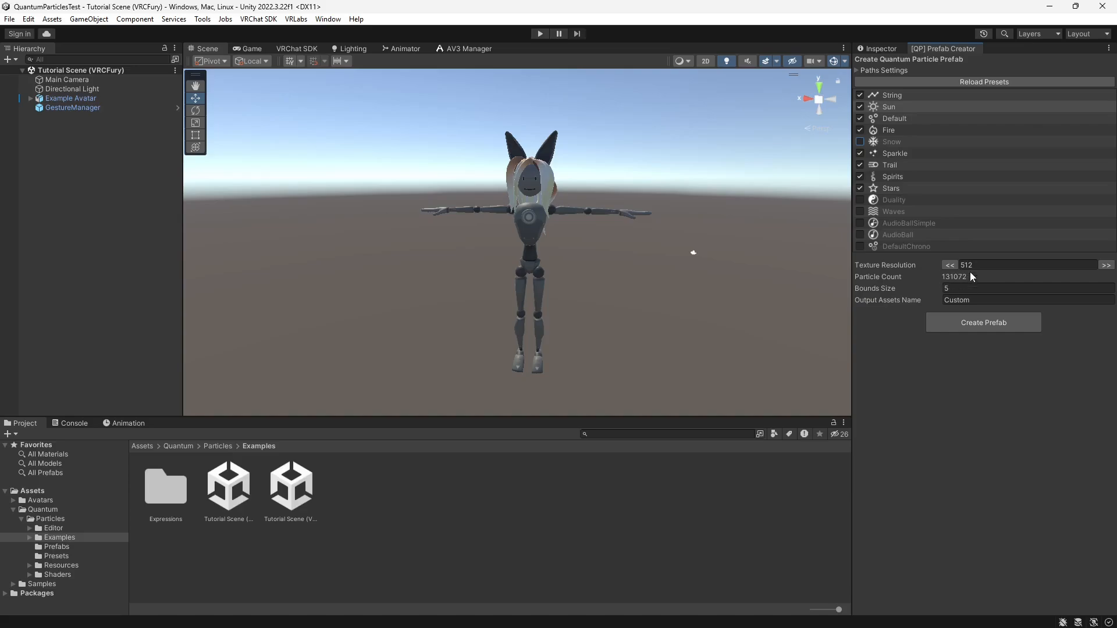
click(949, 265)
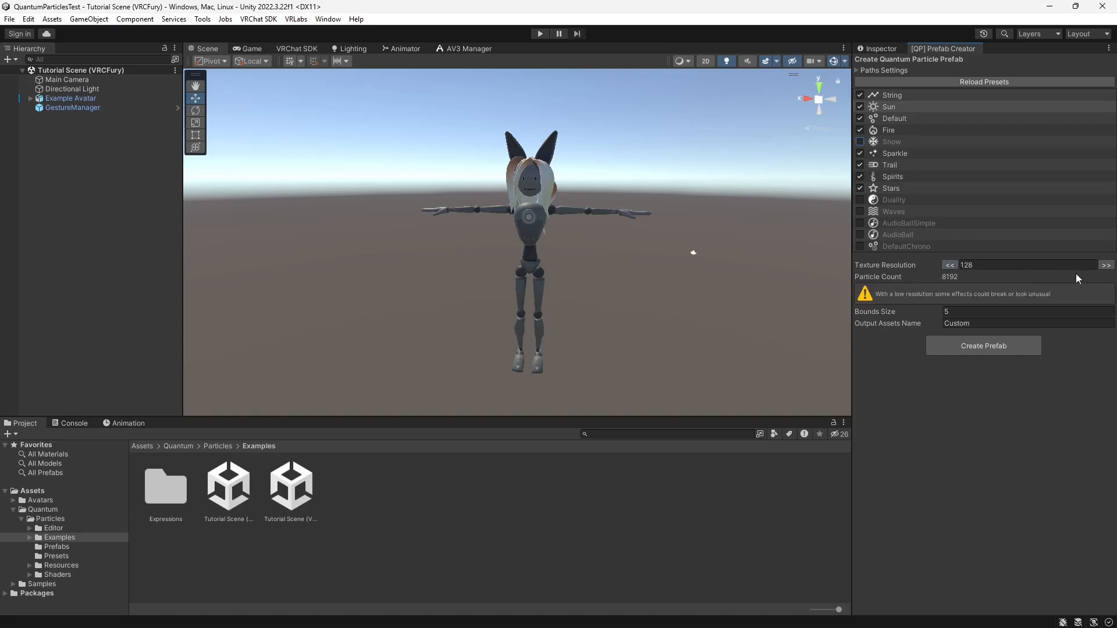
click(1106, 265)
click(1106, 265)
click(1106, 265)
click(1106, 265)
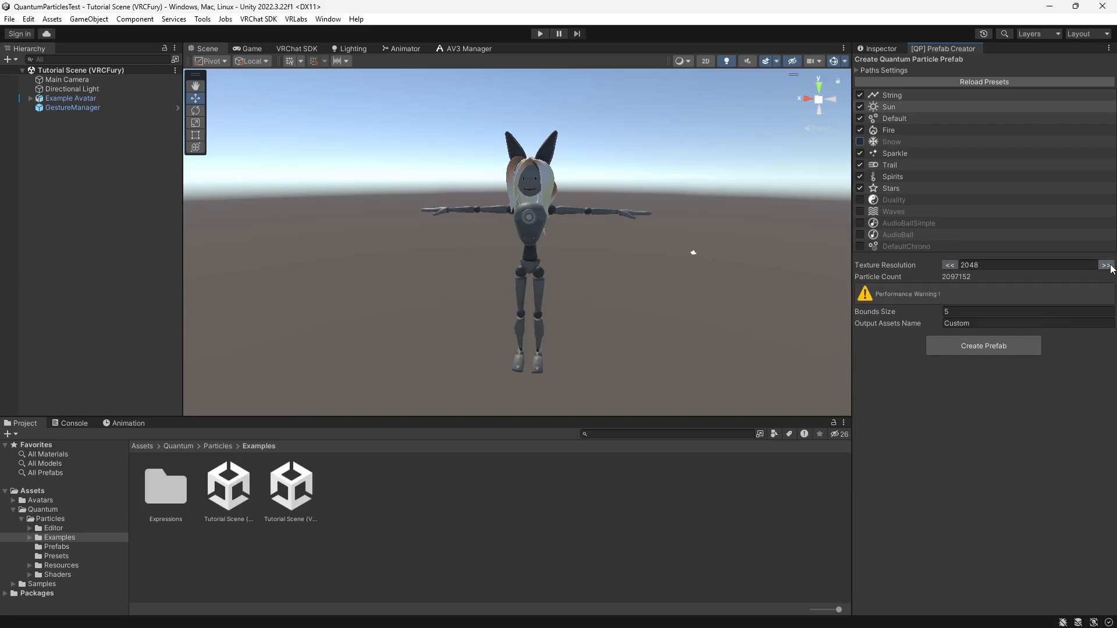
click(951, 265)
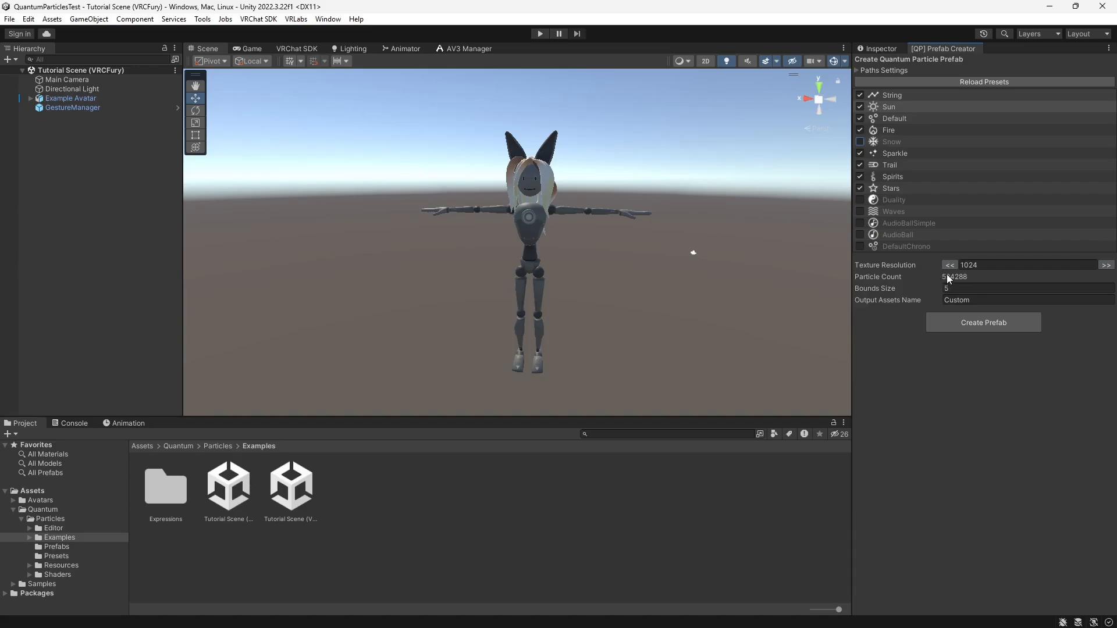
Try a non-power-of-two texture resolution of 1020, and return it to 1024.
click(988, 265)
key(BackSpace)
text(0)
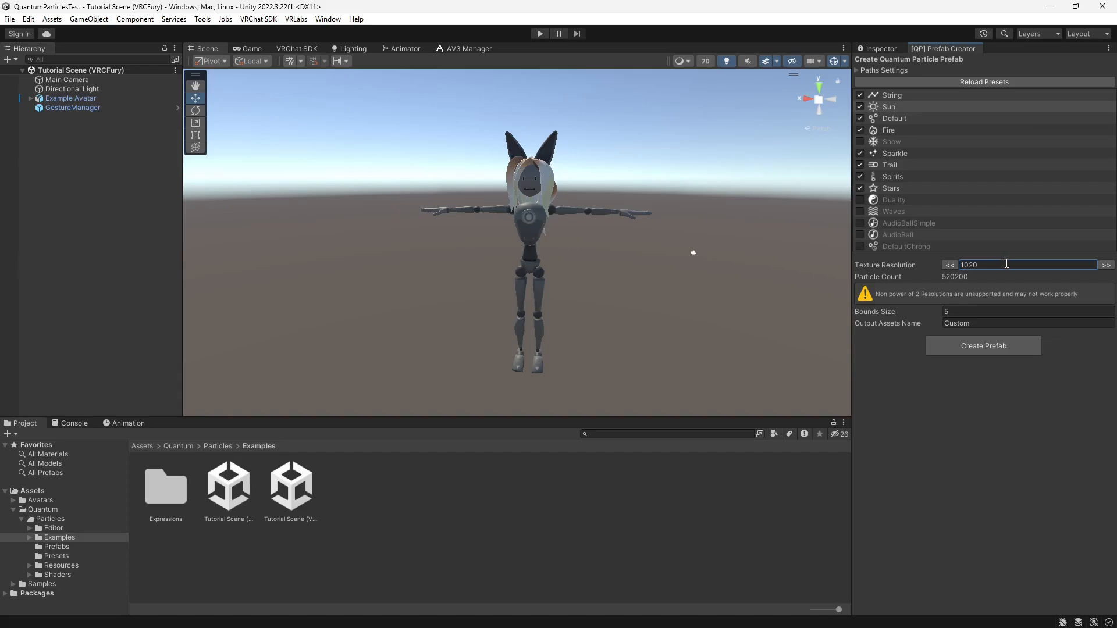
click(951, 265)
click(1106, 265)
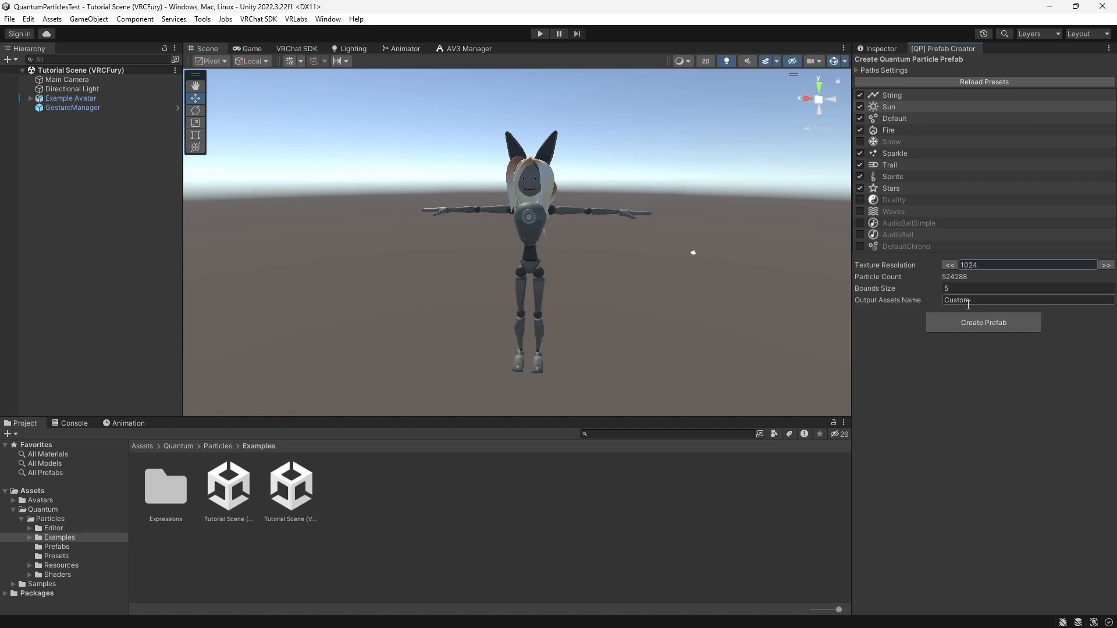
Create the particle prefab with Custom as the output assets name.
click(974, 299)
click(974, 299)
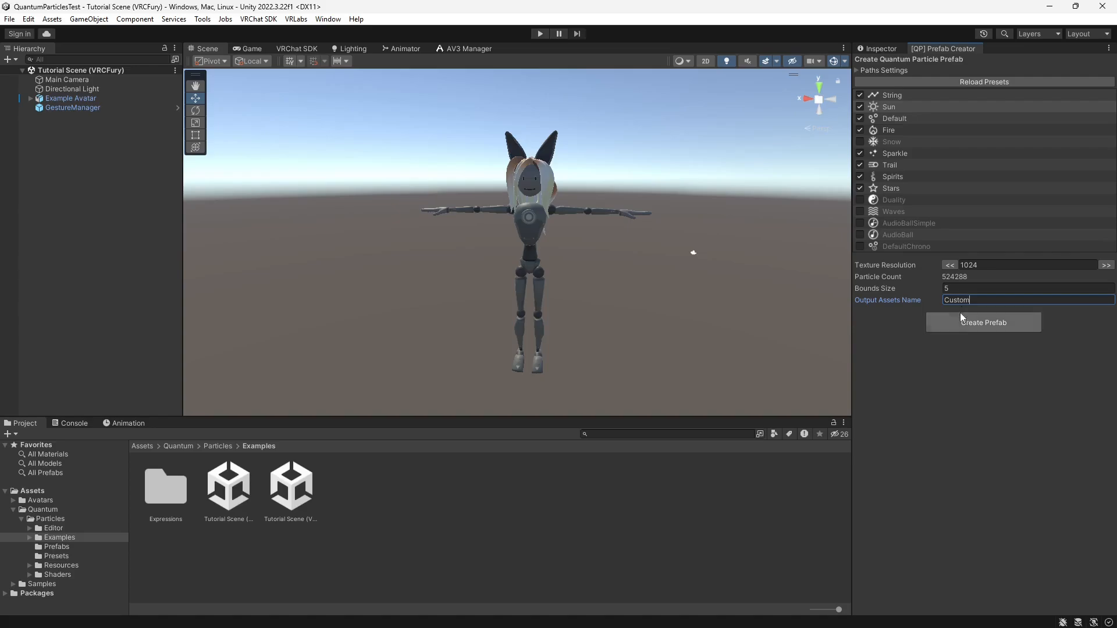
click(983, 323)
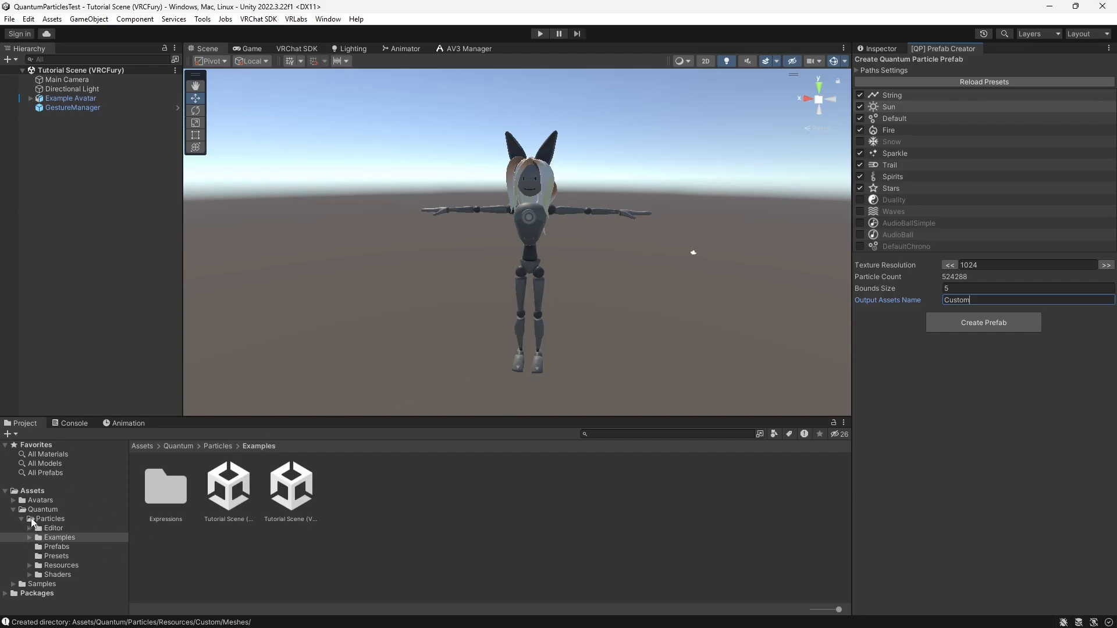
Add the [QP Custom] (VRCFury) prefab from the Prefabs folder to the scene as a child of Example Avatar.
click(55, 547)
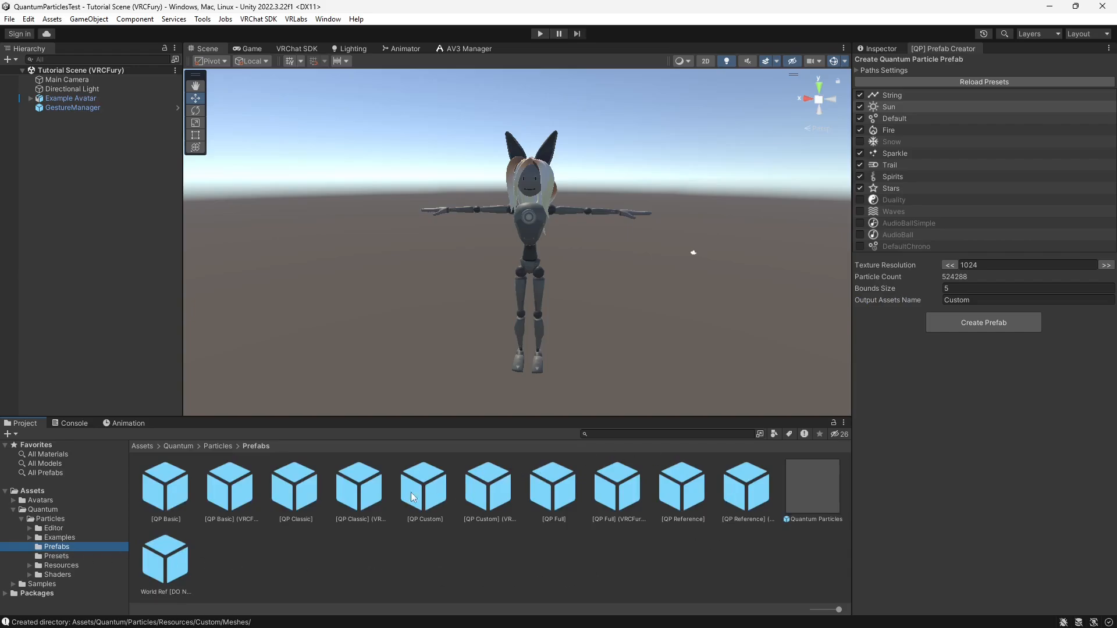
click(498, 501)
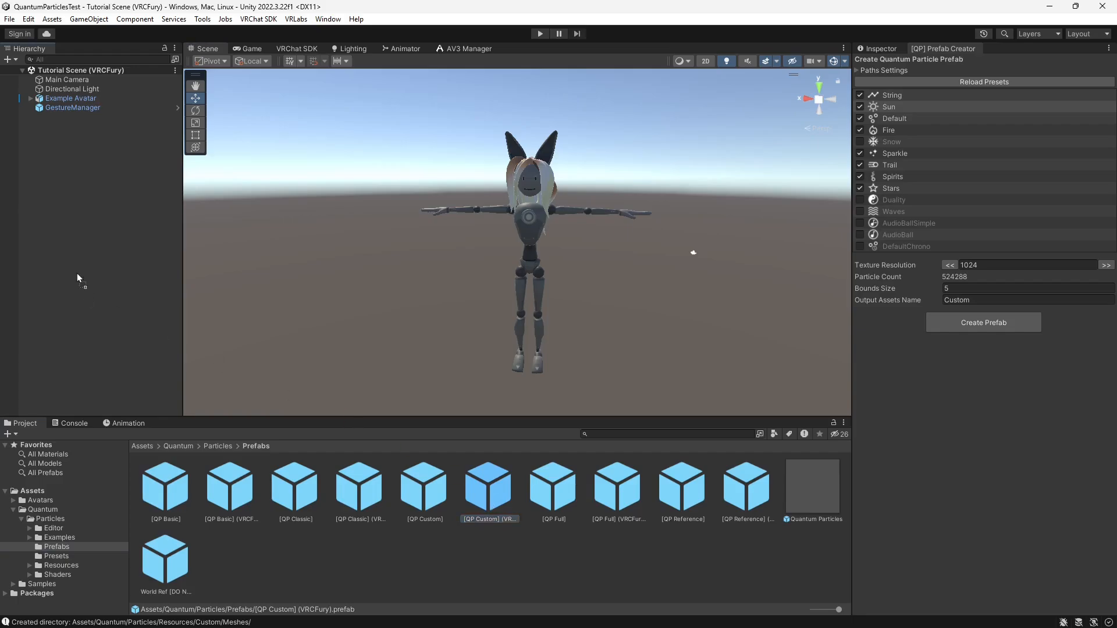
drag(76, 274, 93, 206)
drag(60, 116, 67, 99)
Run the scene and toggle the particles on through GestureManager's radial menu, viewing the avatar in the Scene view.
click(542, 34)
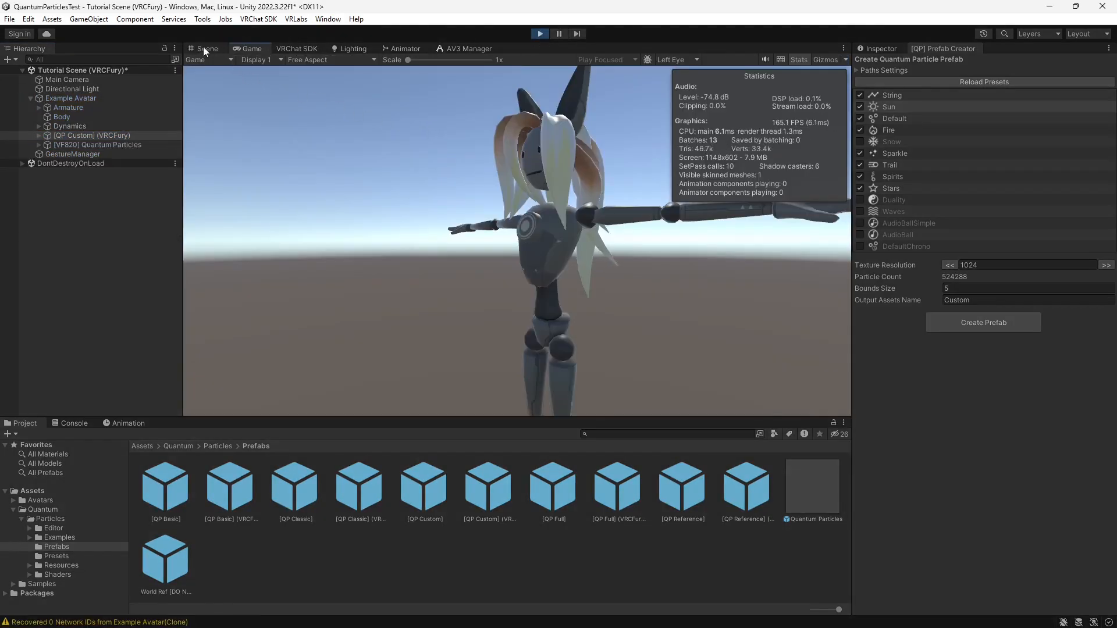
click(204, 48)
click(100, 153)
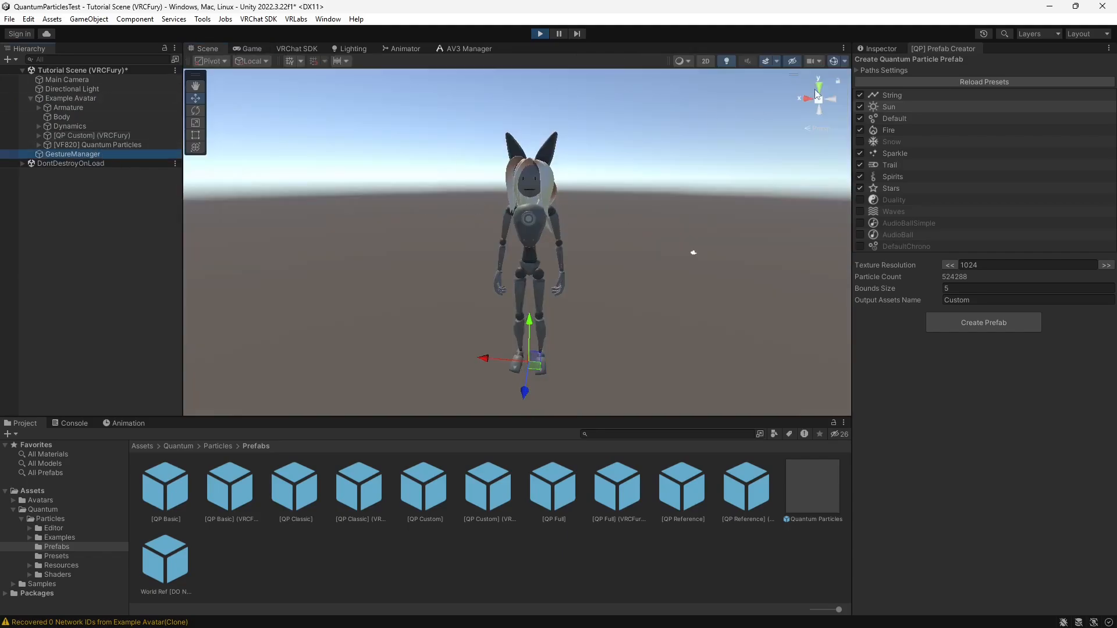
click(876, 48)
click(1043, 434)
click(957, 439)
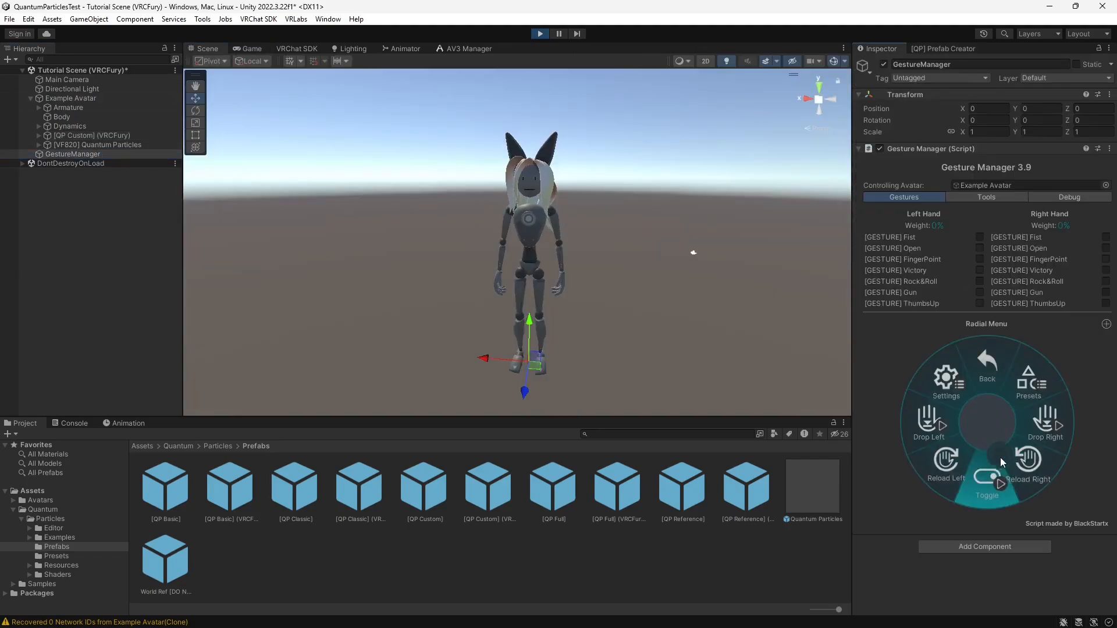
click(986, 476)
right_drag(593, 239, 493, 251)
scroll(495, 251, up, 5)
scroll(520, 259, down, 1)
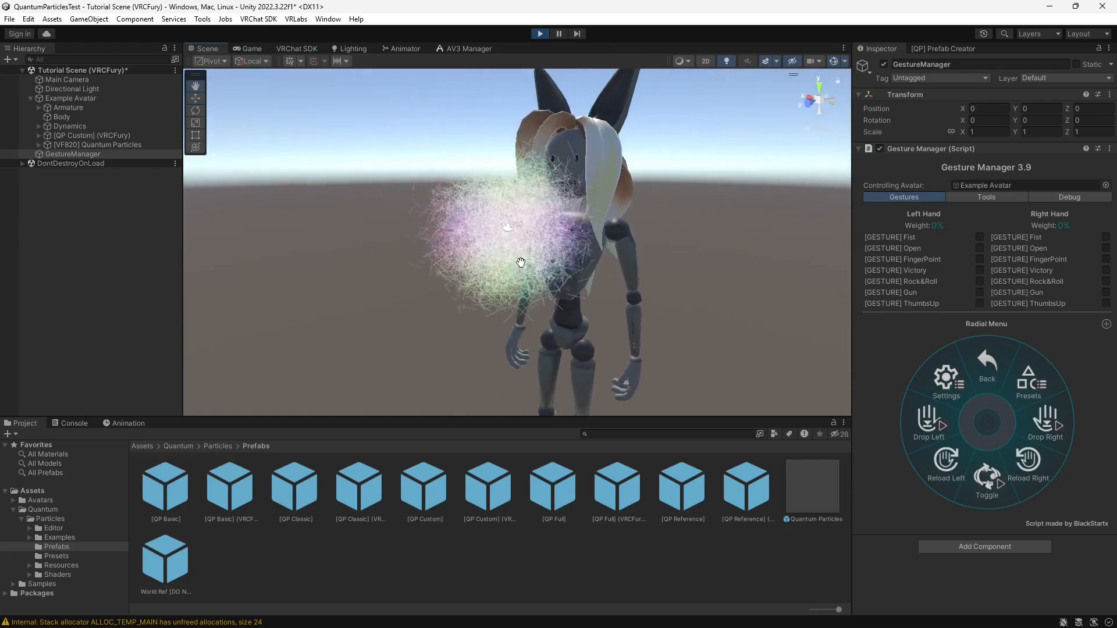
Review the custom prefab's Presets in the radial menu and return to the main particle menu.
click(1017, 393)
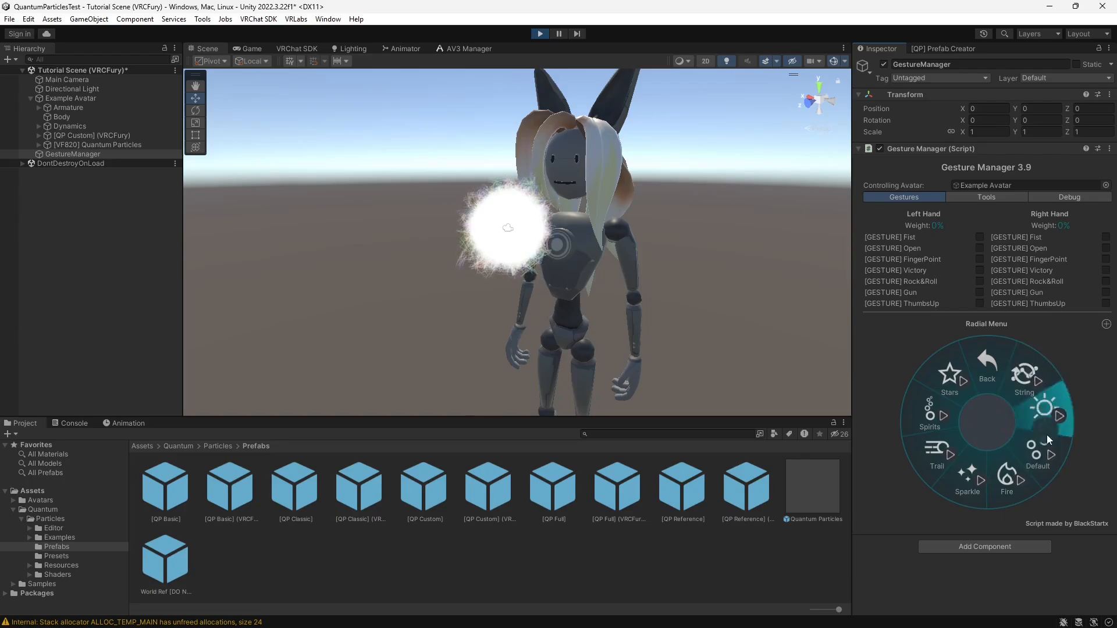
click(985, 375)
right_drag(673, 295, 641, 298)
scroll(562, 285, down, 9)
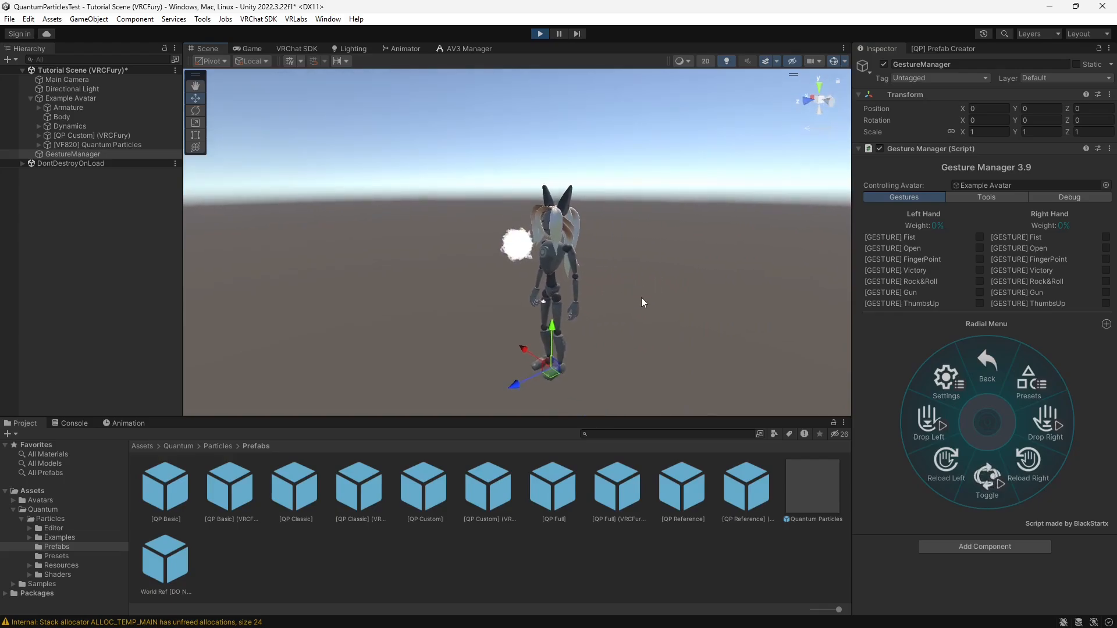
Activate the Stars preset and examine its effect around the avatar from several angles.
scroll(643, 302, up, 2)
click(1025, 383)
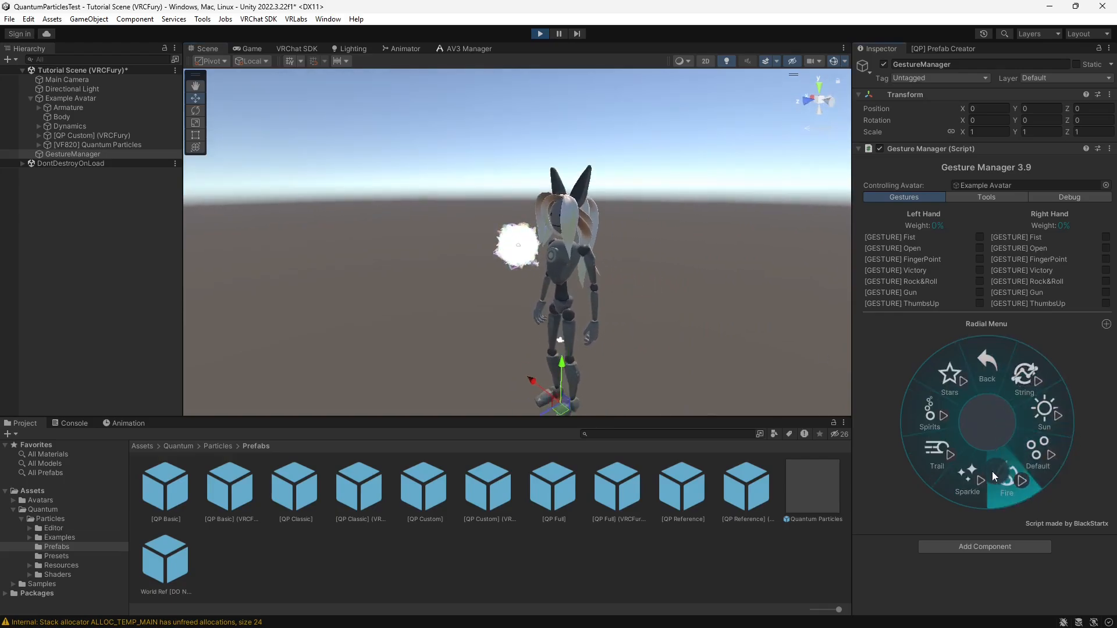
click(949, 390)
right_drag(669, 305, 516, 295)
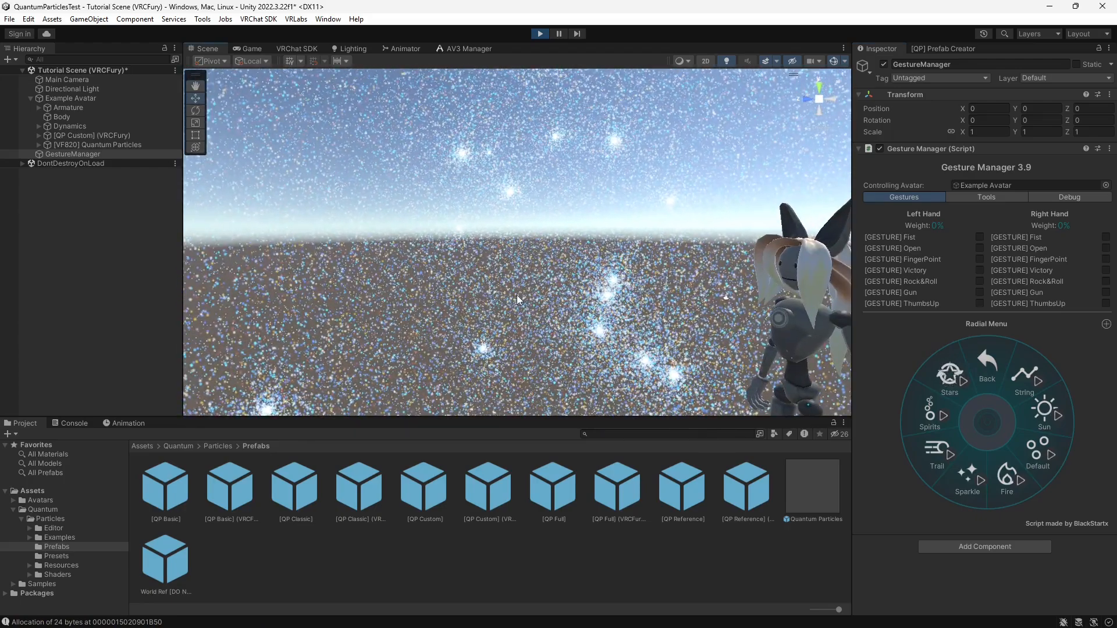
middle_drag(516, 295, 811, 322)
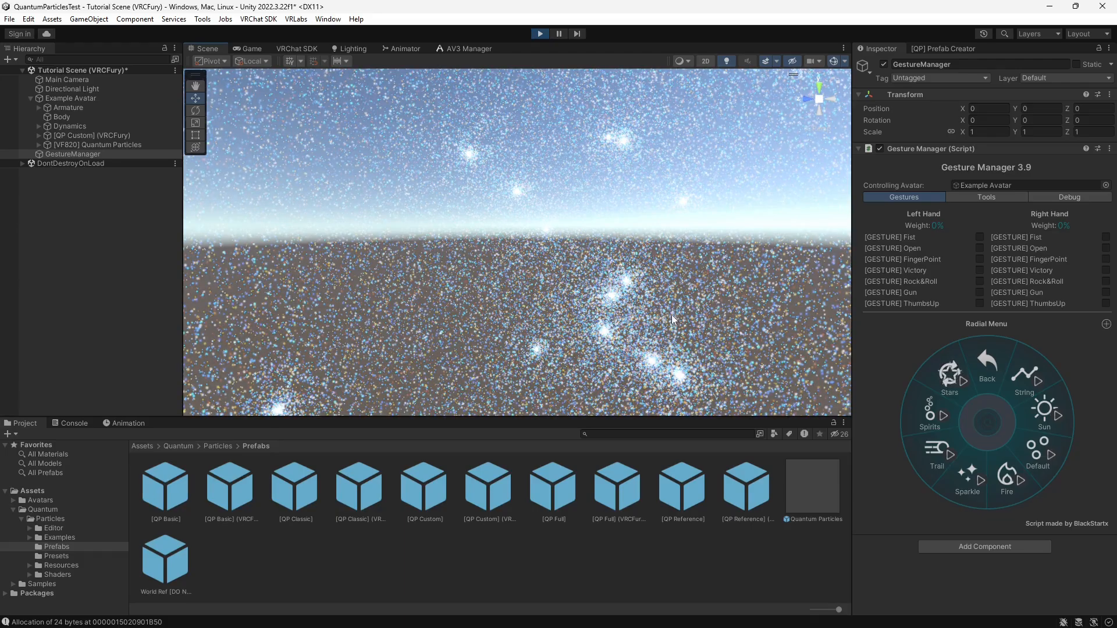
right_drag(729, 313, 688, 281)
middle_drag(698, 282, 777, 295)
right_drag(777, 295, 585, 309)
middle_drag(583, 306, 549, 305)
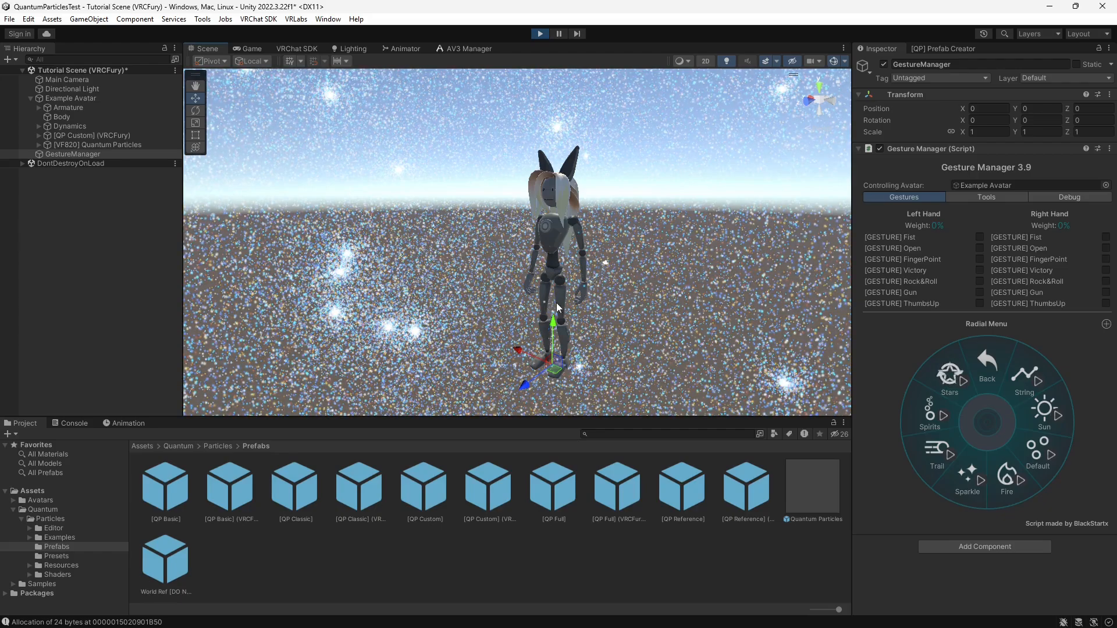
Switch to the Sun preset and examine its particle sphere up close.
right_drag(569, 281, 578, 285)
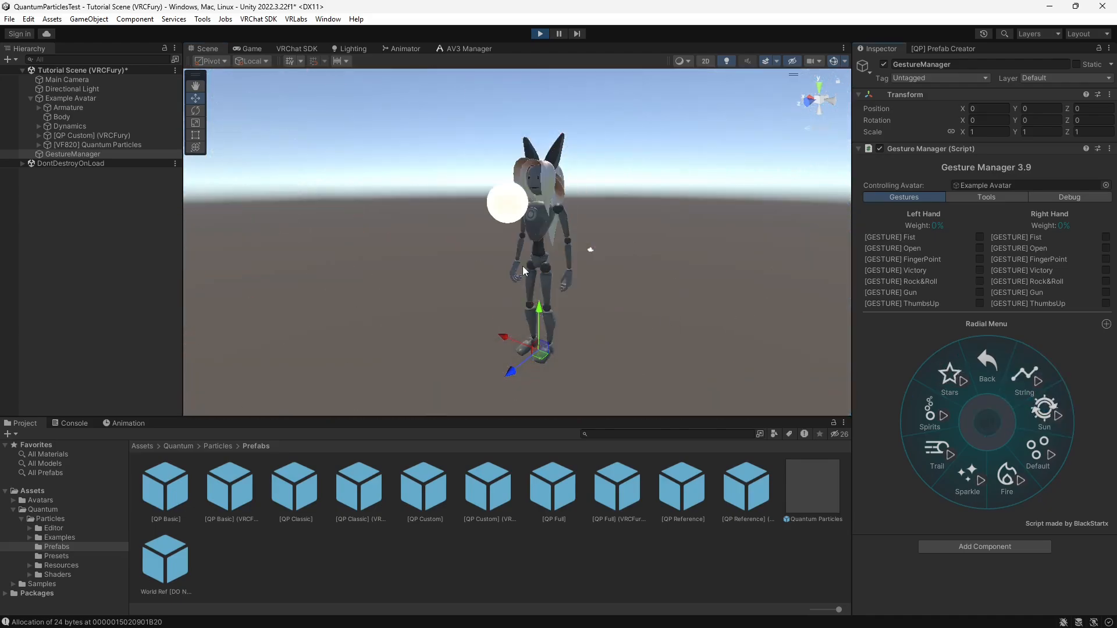
alt+right_drag(456, 294, 721, 299)
middle_drag(559, 324, 554, 309)
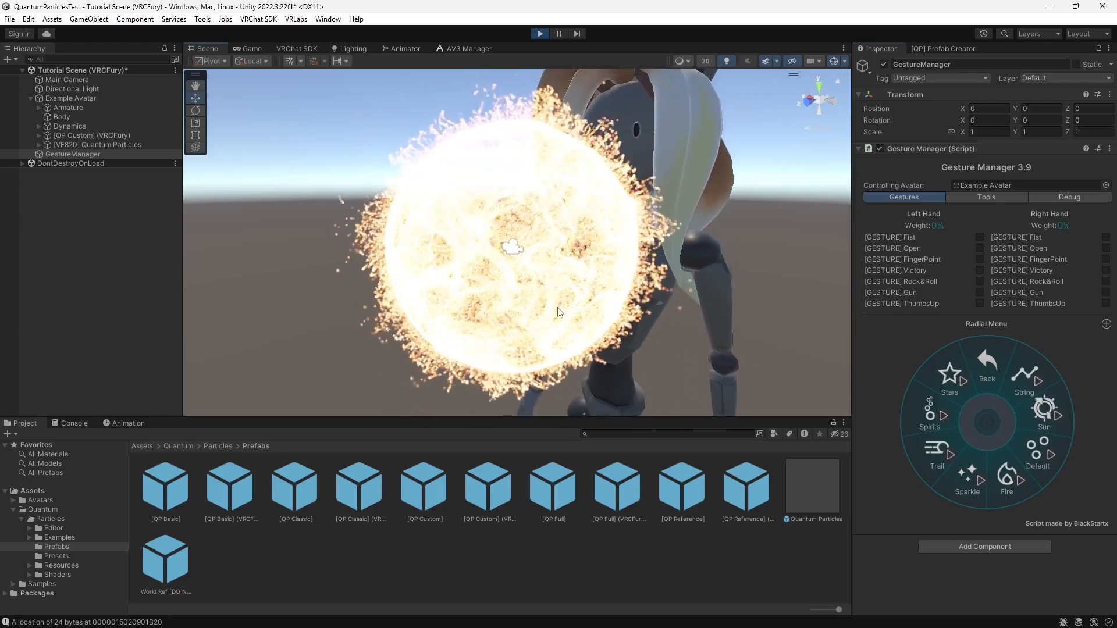
right_drag(553, 309, 556, 309)
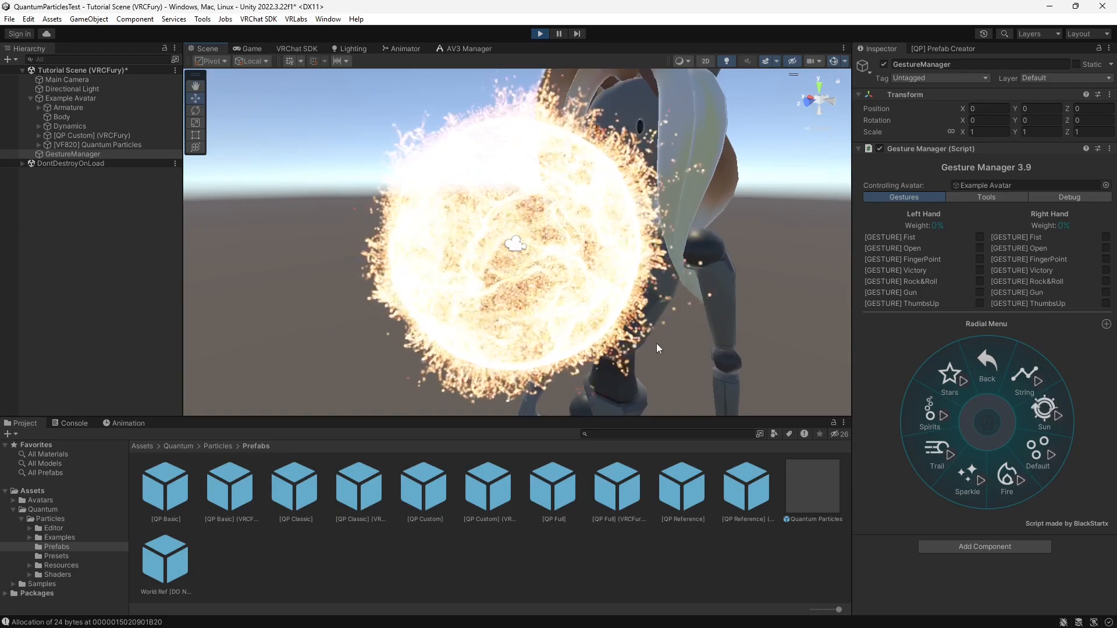